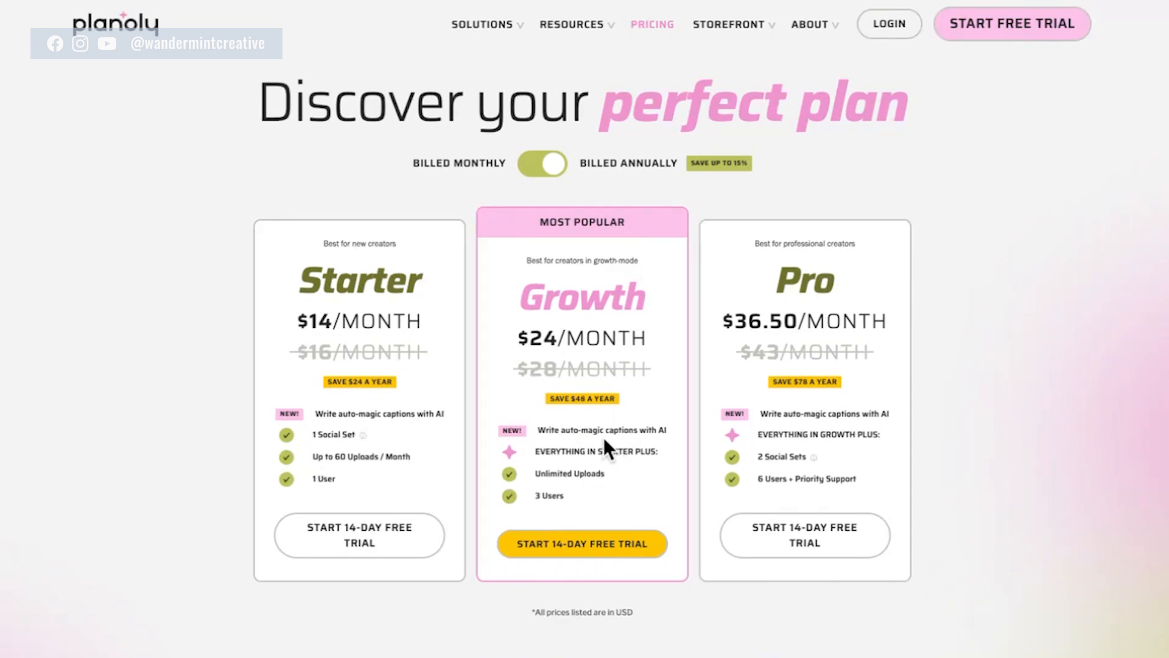
- Compare the upload limits, users, social sets, AI captions and support offered in the Starter, Growth and Pro pricing plans
drag(553, 452, 678, 456)
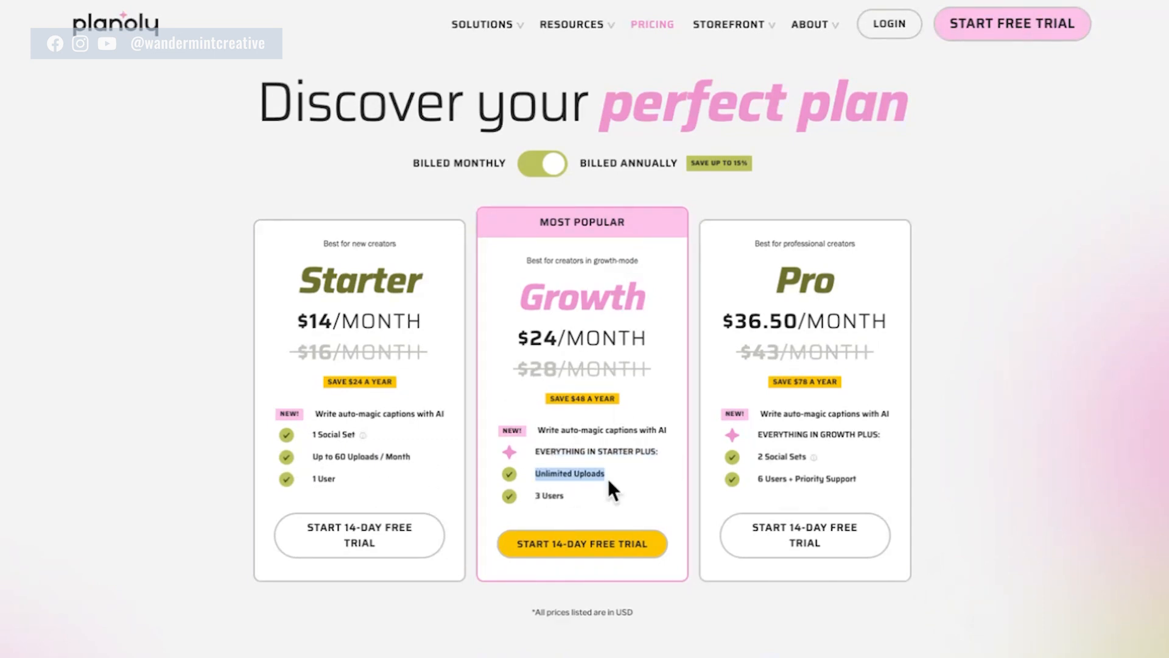
click(544, 495)
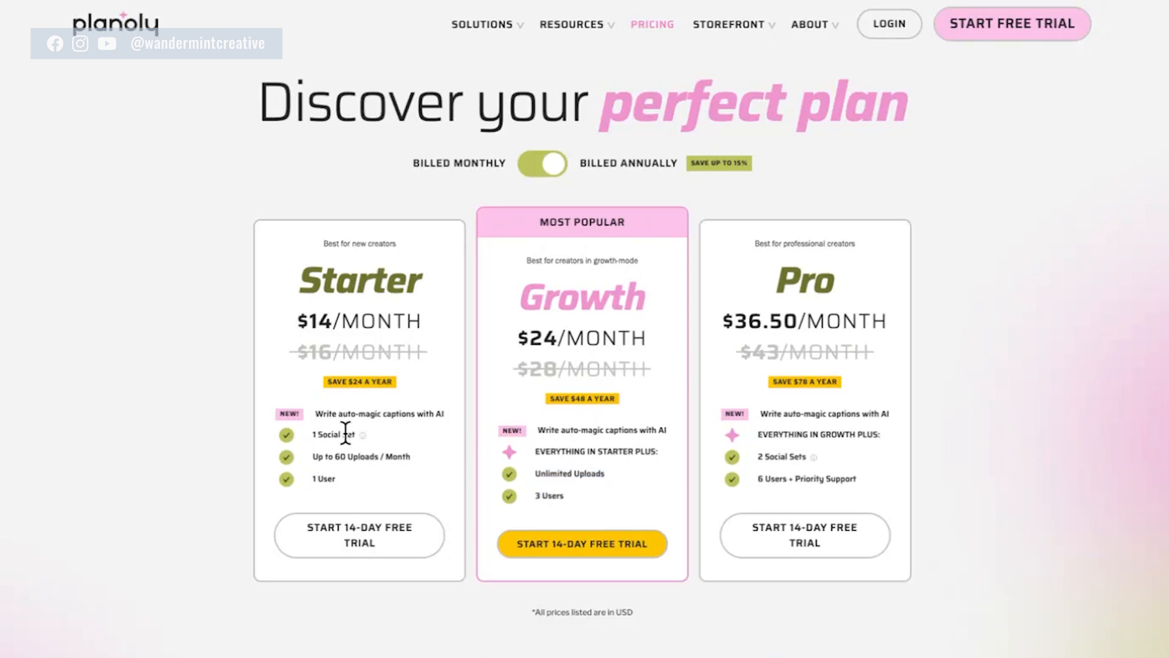
drag(538, 430, 620, 430)
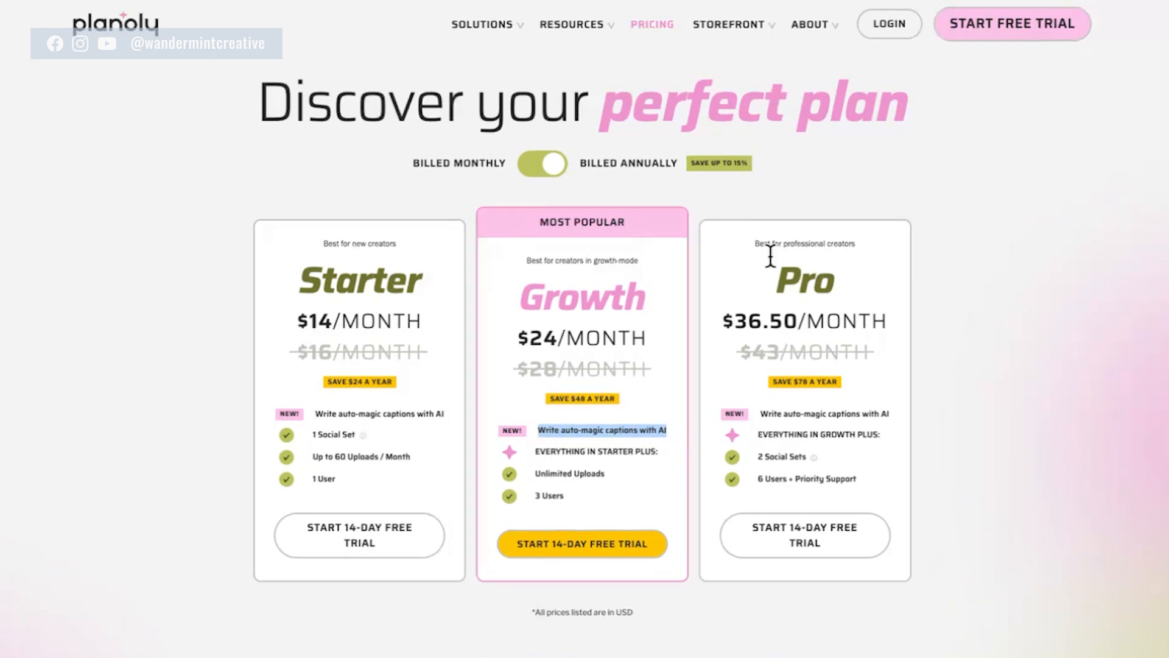
drag(773, 413, 864, 434)
click(758, 458)
drag(758, 479, 815, 478)
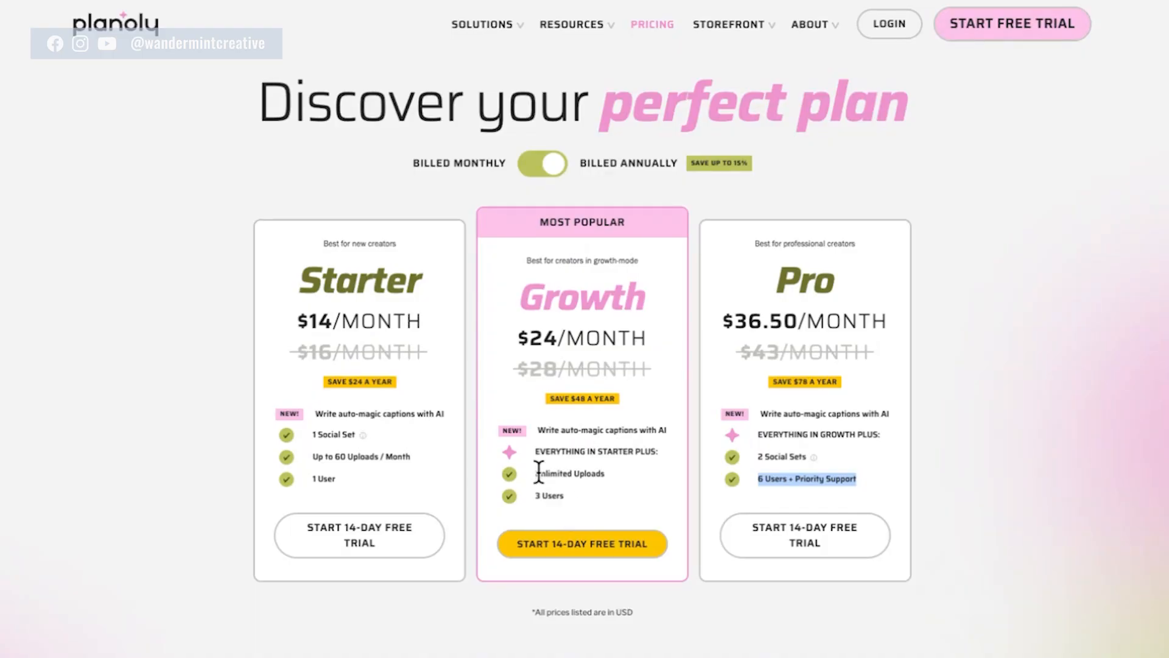
drag(539, 472, 583, 470)
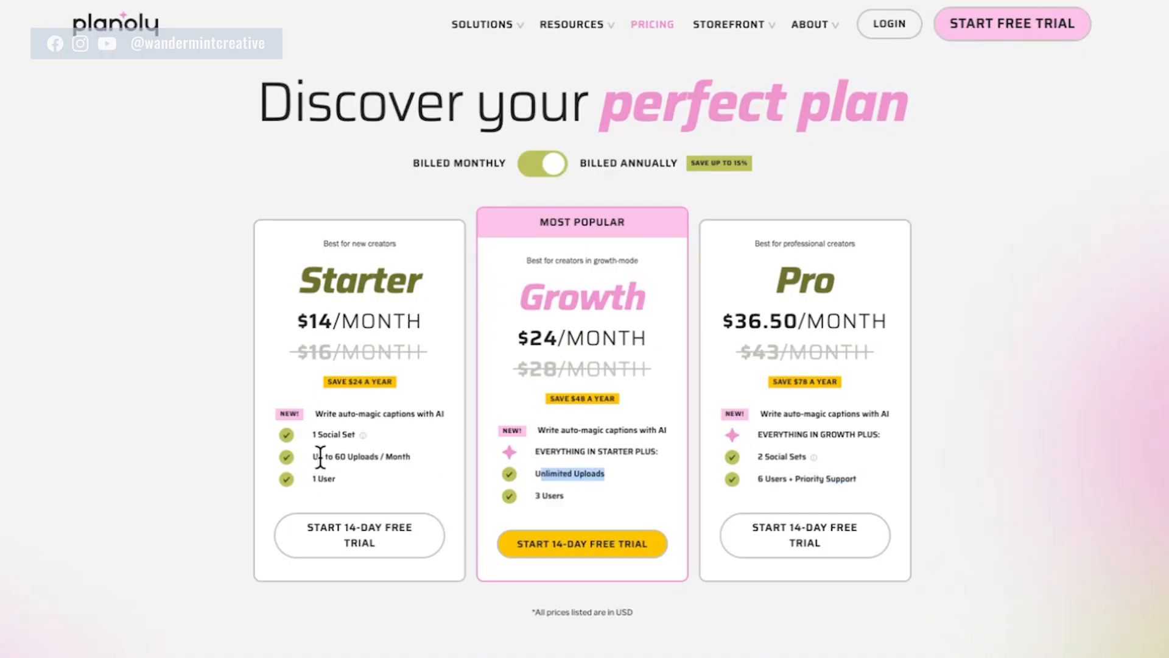
drag(332, 455, 401, 455)
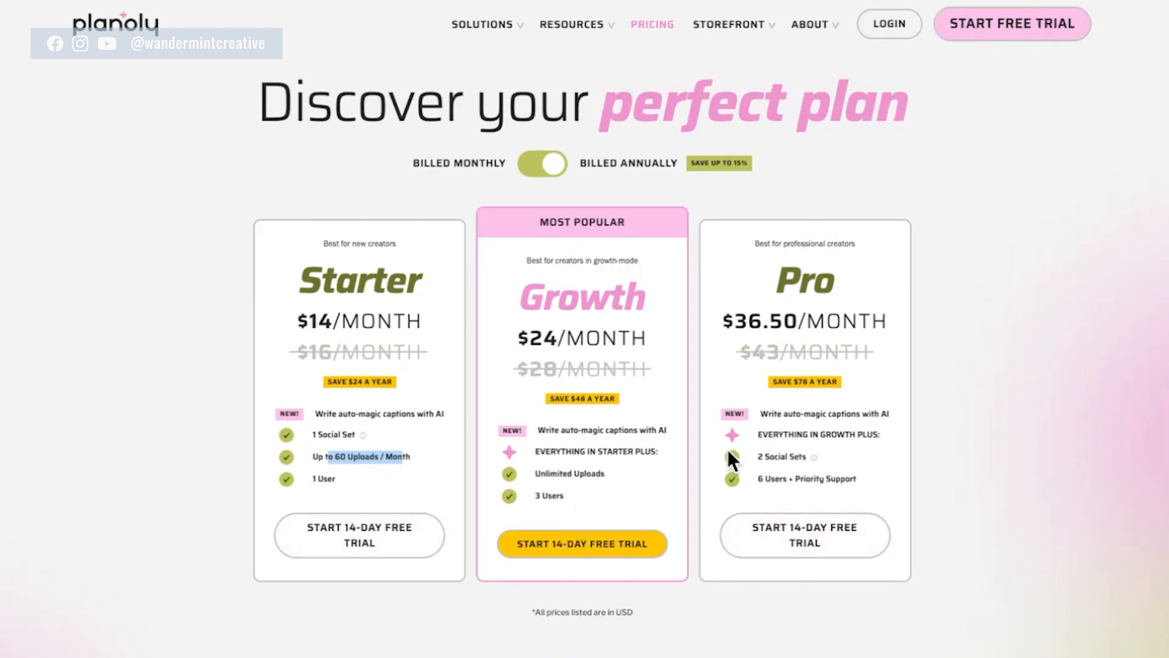
drag(752, 452, 839, 453)
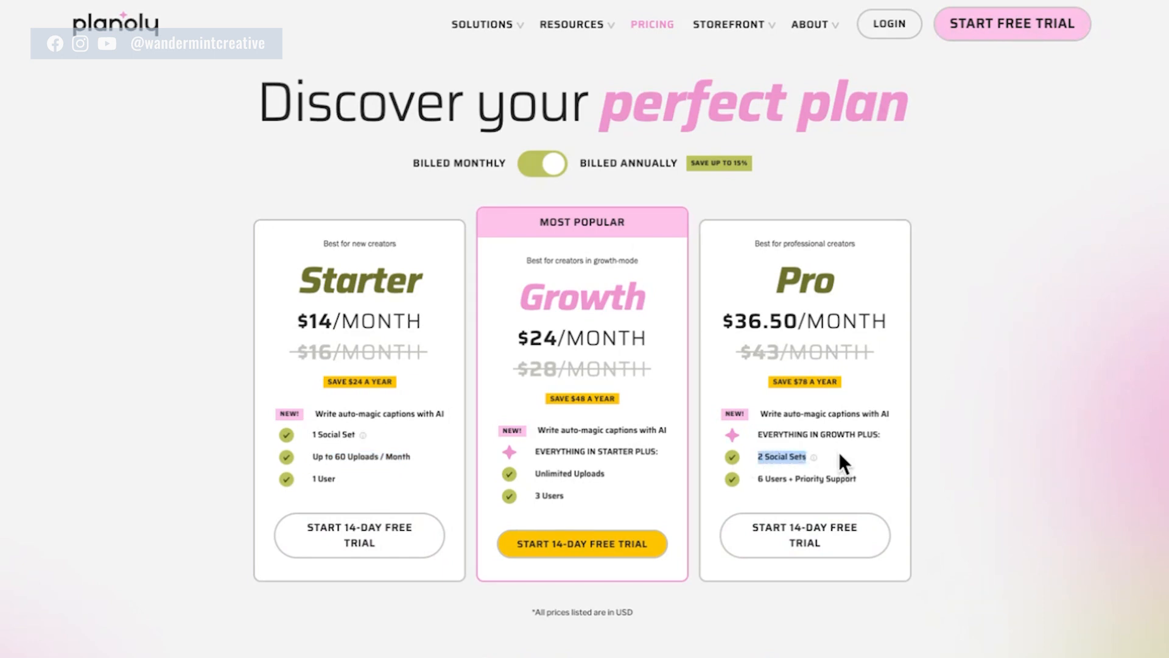
drag(755, 481, 880, 482)
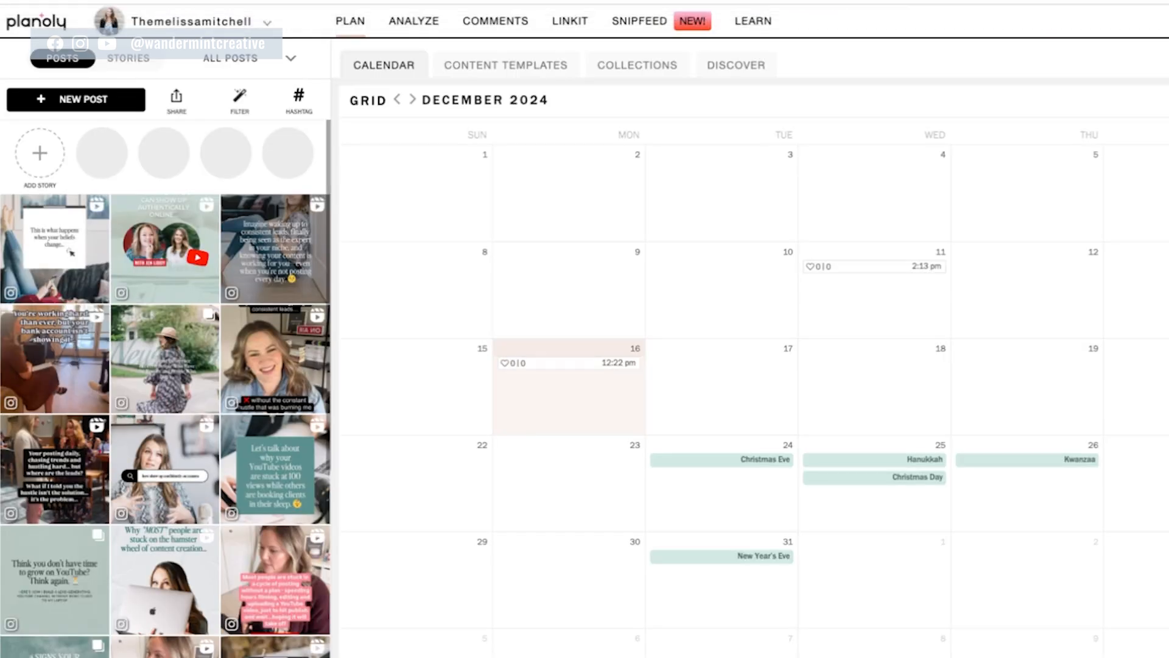
- Switch to the Wandermint Creative multi-channel workspace and link a Threads account for auto-posting
click(190, 27)
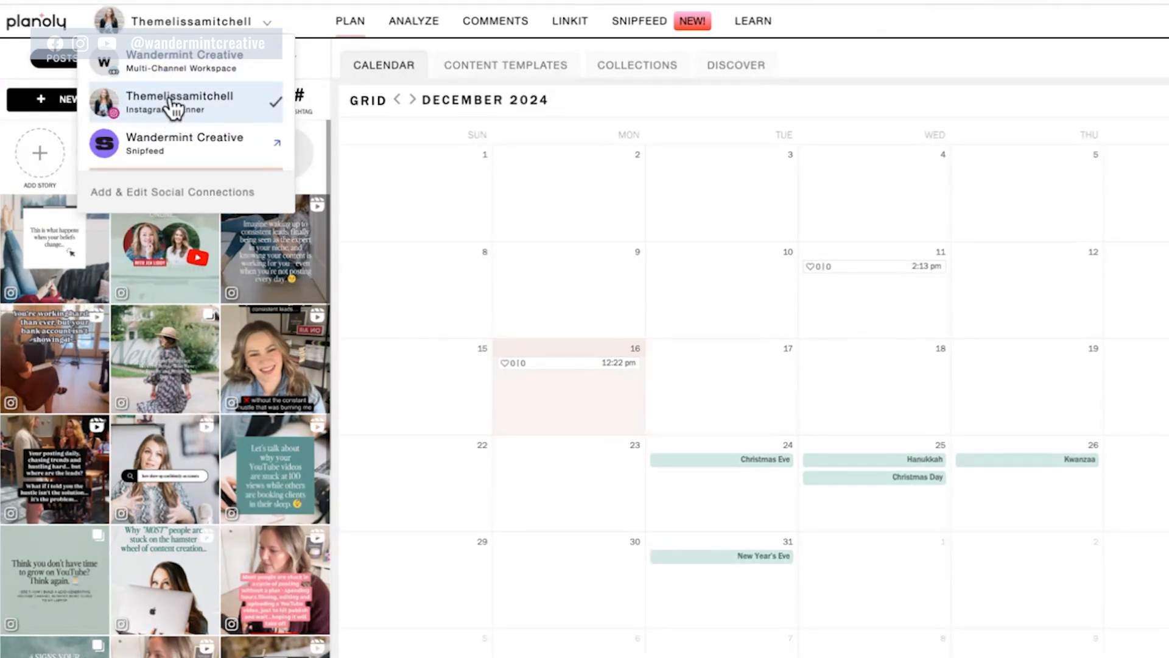
click(175, 64)
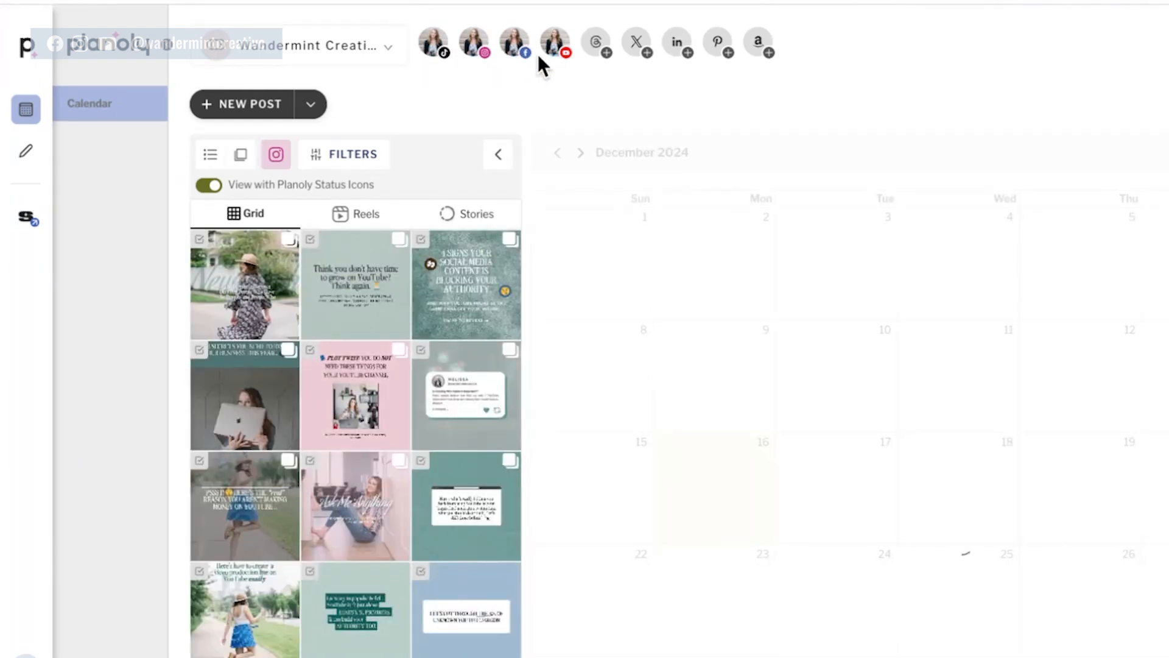
click(607, 55)
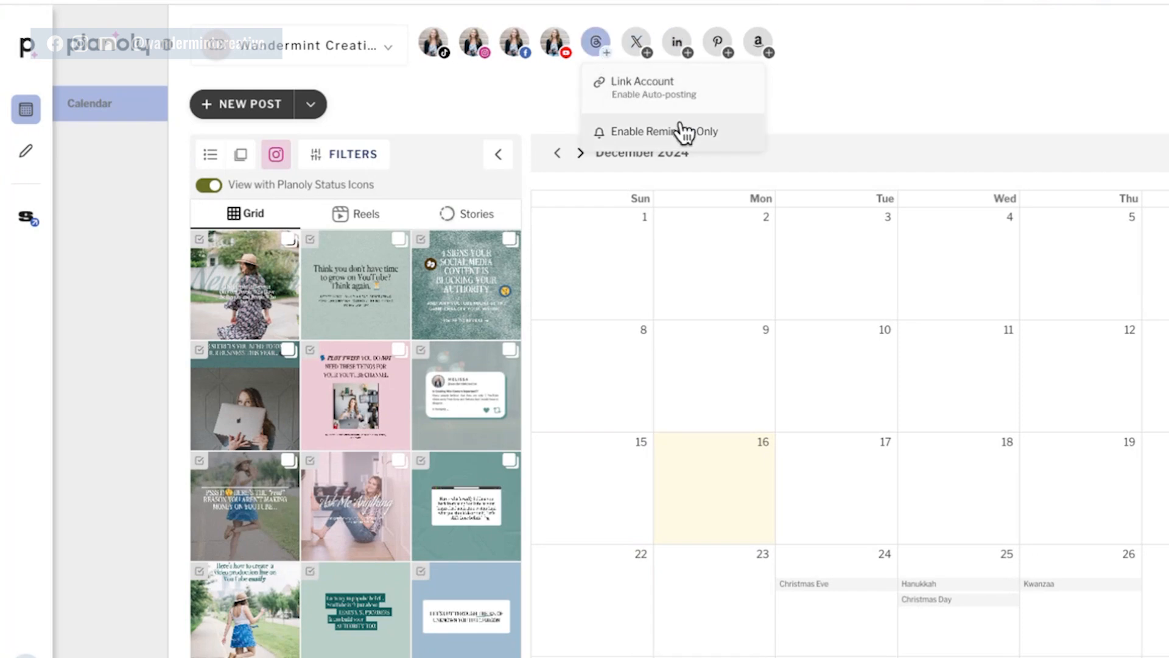
click(597, 99)
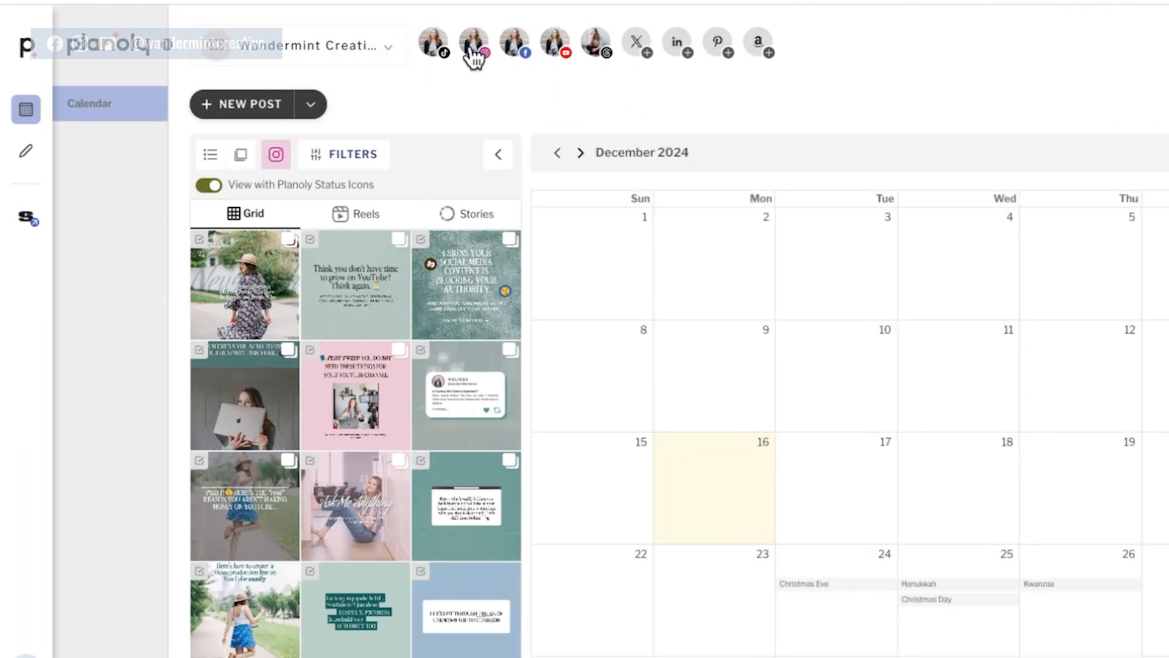
- Examine the multi-channel workspace's account switcher, calendar and content creation sections, and the account options for social sets, billing and settings
click(362, 48)
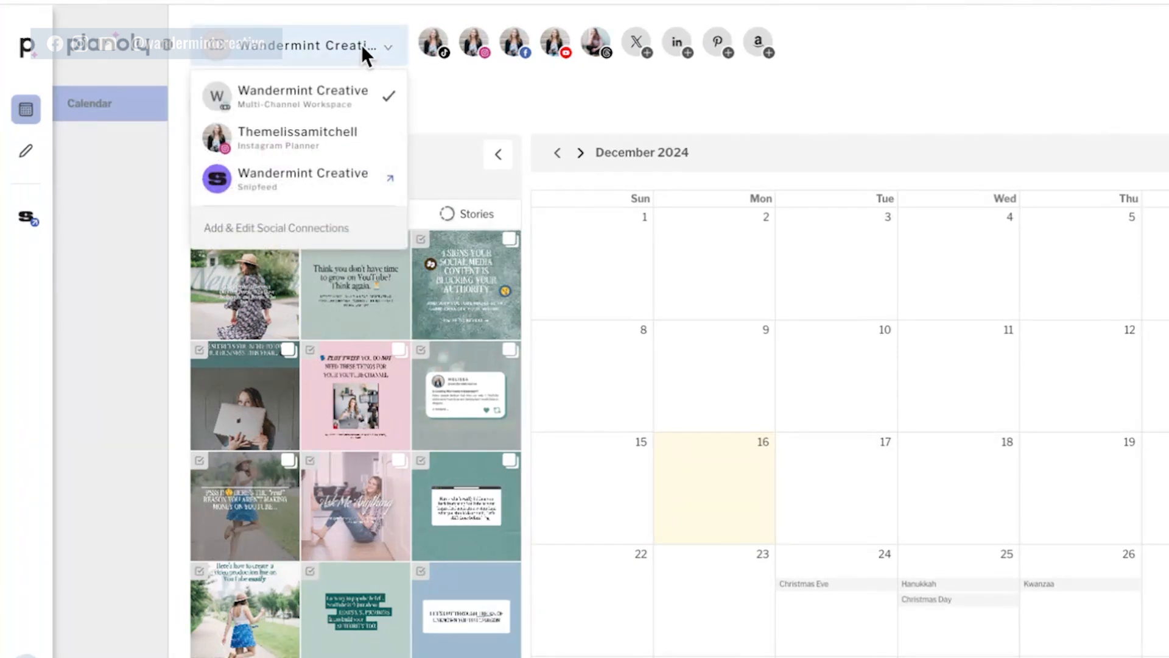
click(287, 135)
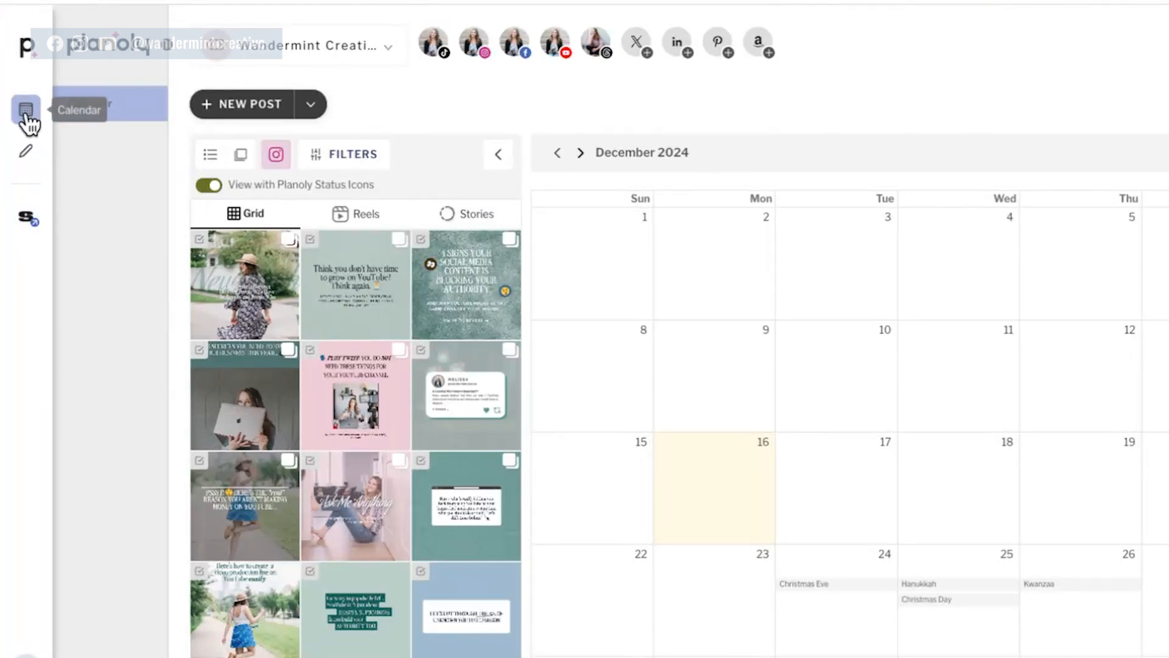
mouse_move(24, 161)
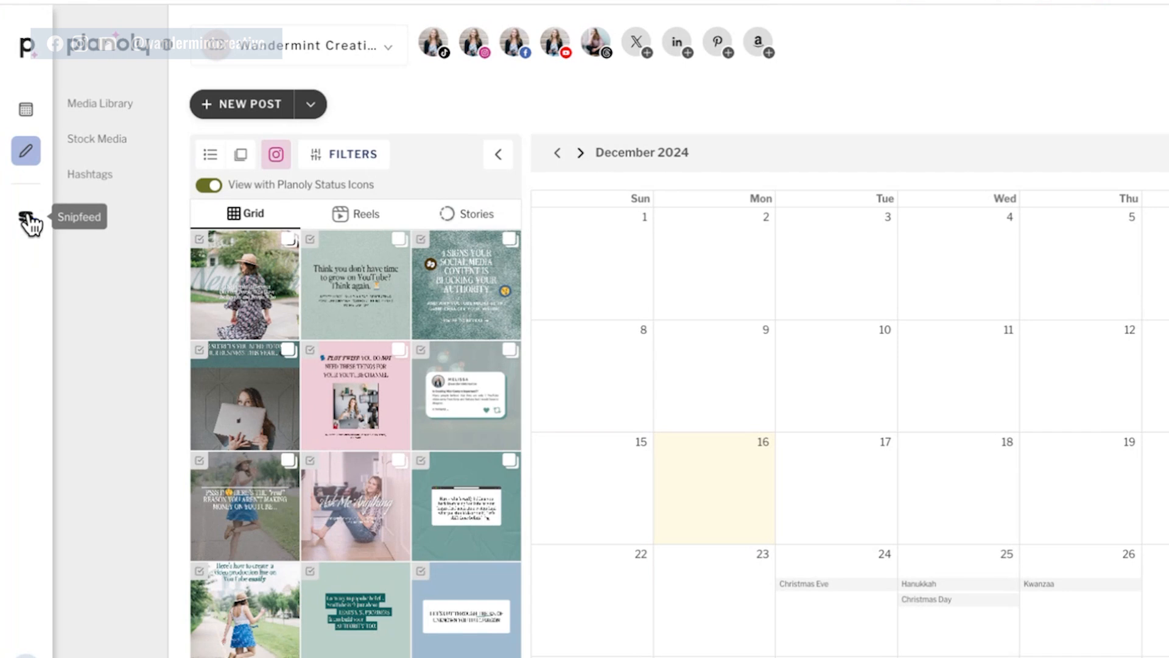
click(232, 56)
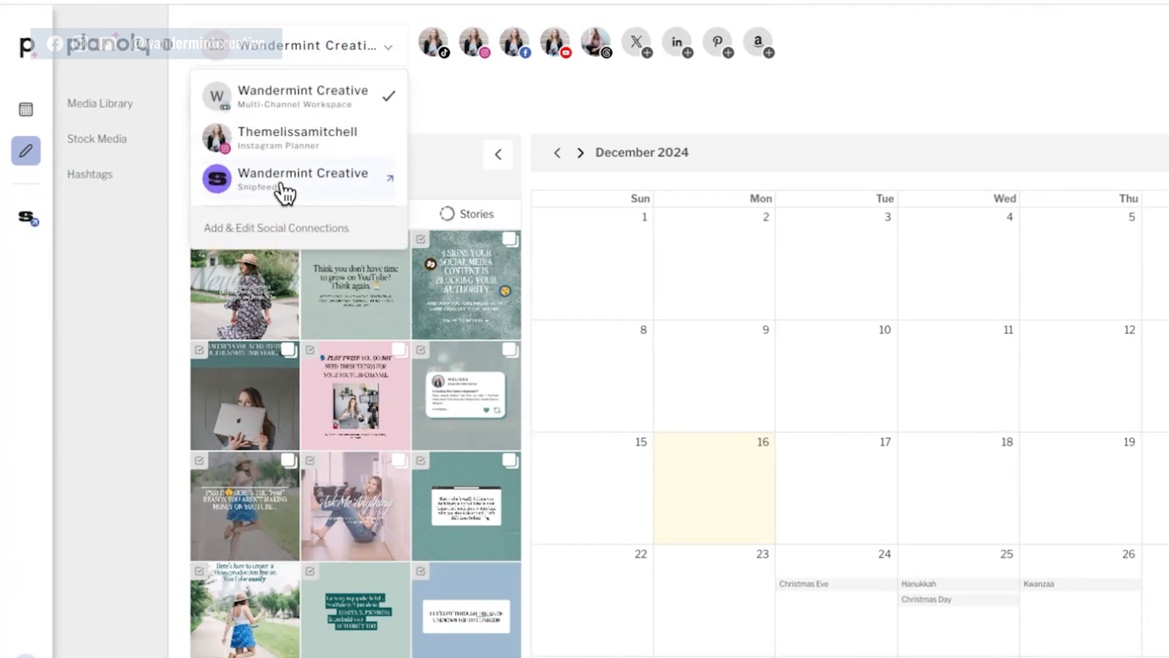
click(26, 109)
scroll(31, 616, down, 1)
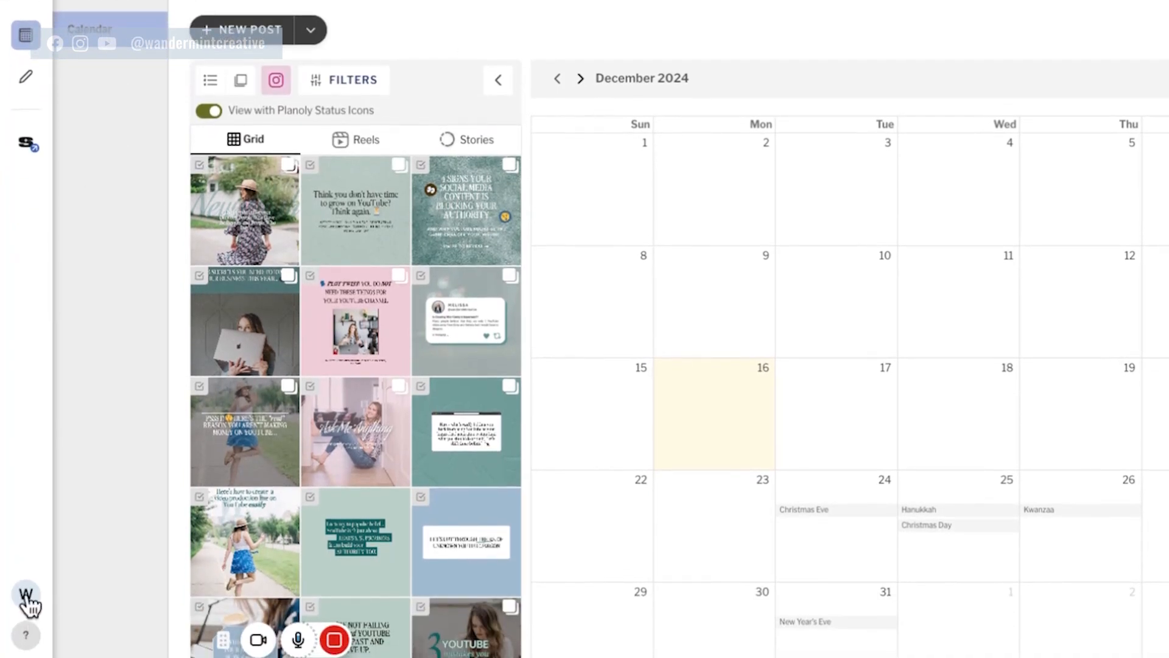
click(26, 596)
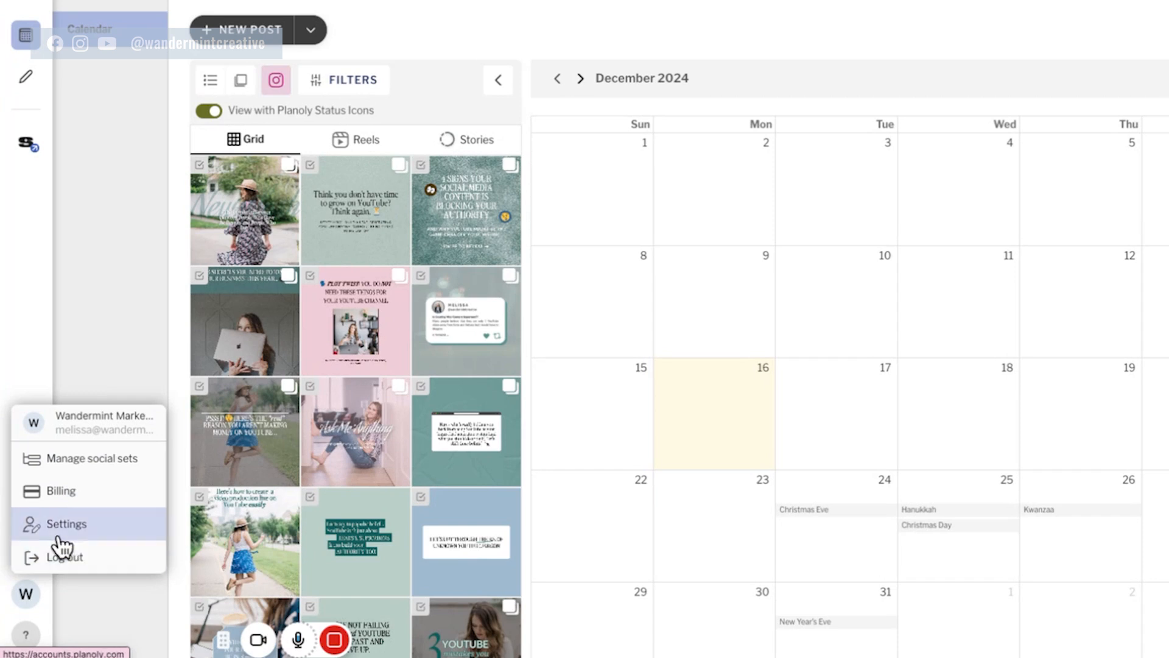
click(134, 320)
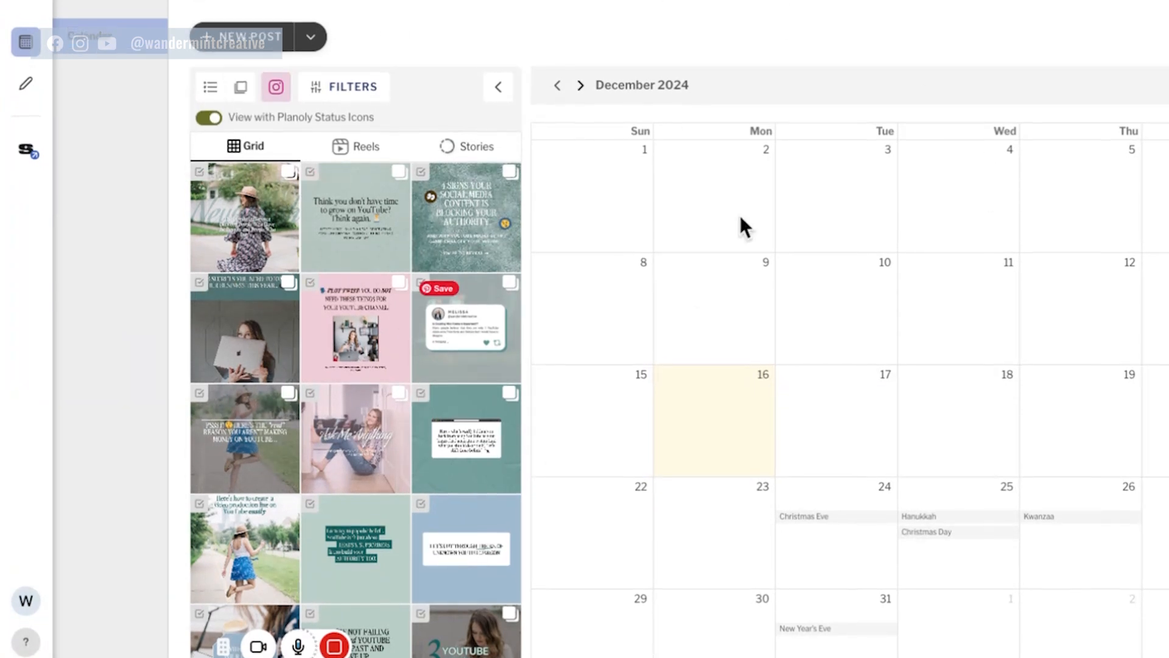
- Switch to the Instagram Planner workspace and look through its post grid
click(298, 44)
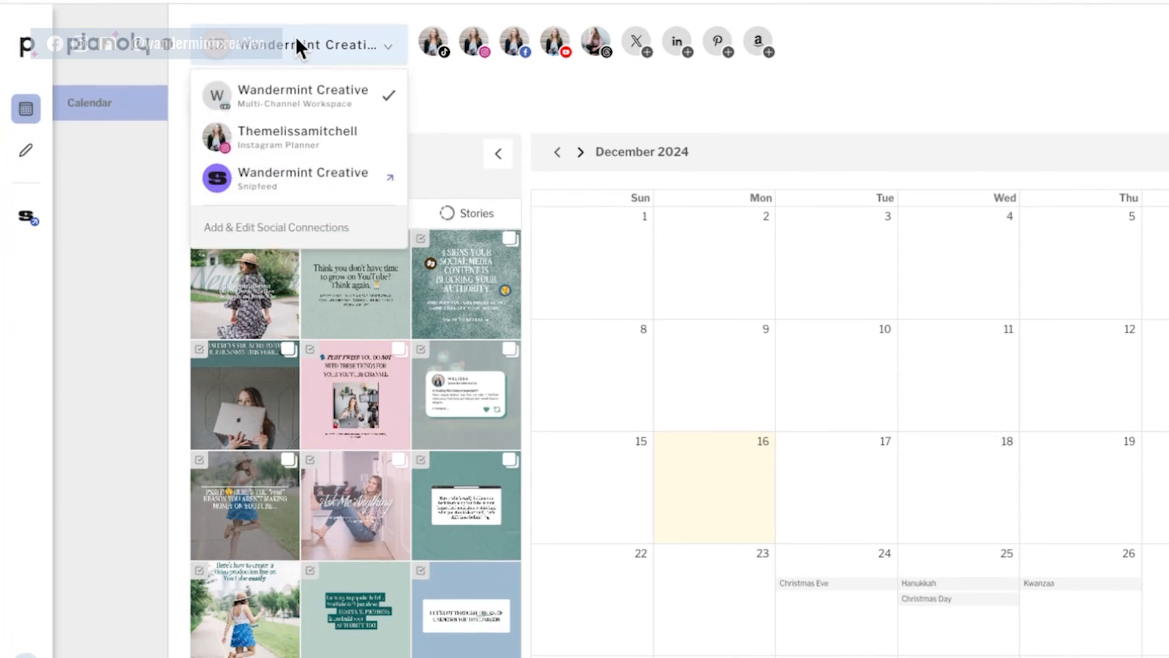
click(290, 137)
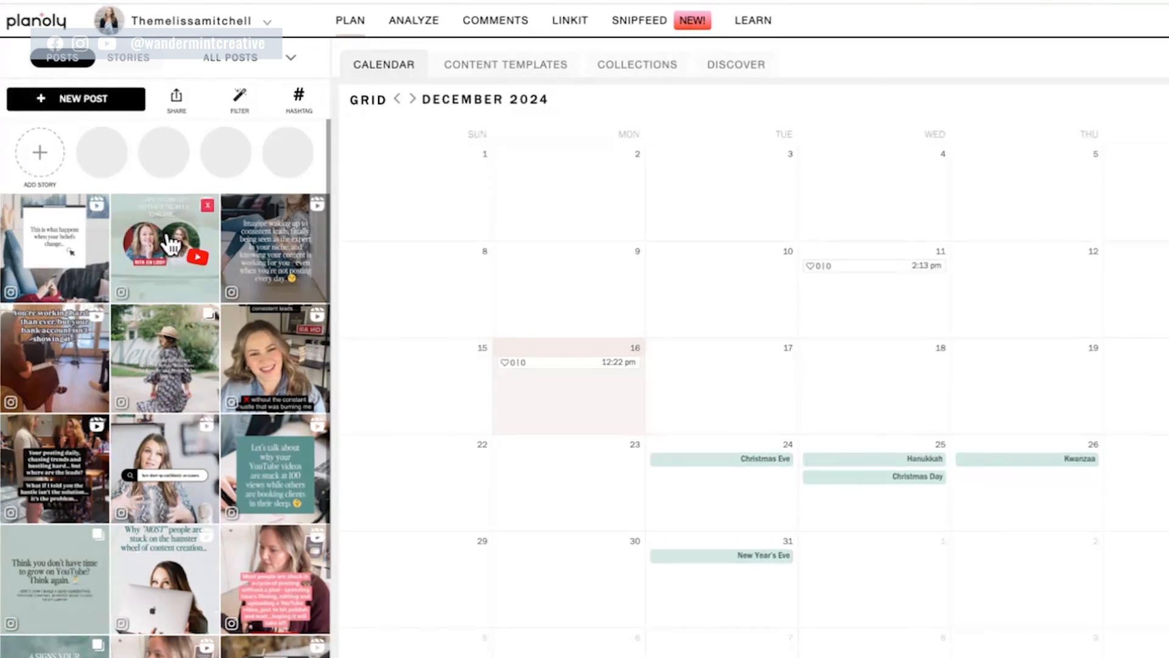
scroll(171, 244, down, 6)
scroll(176, 303, up, 6)
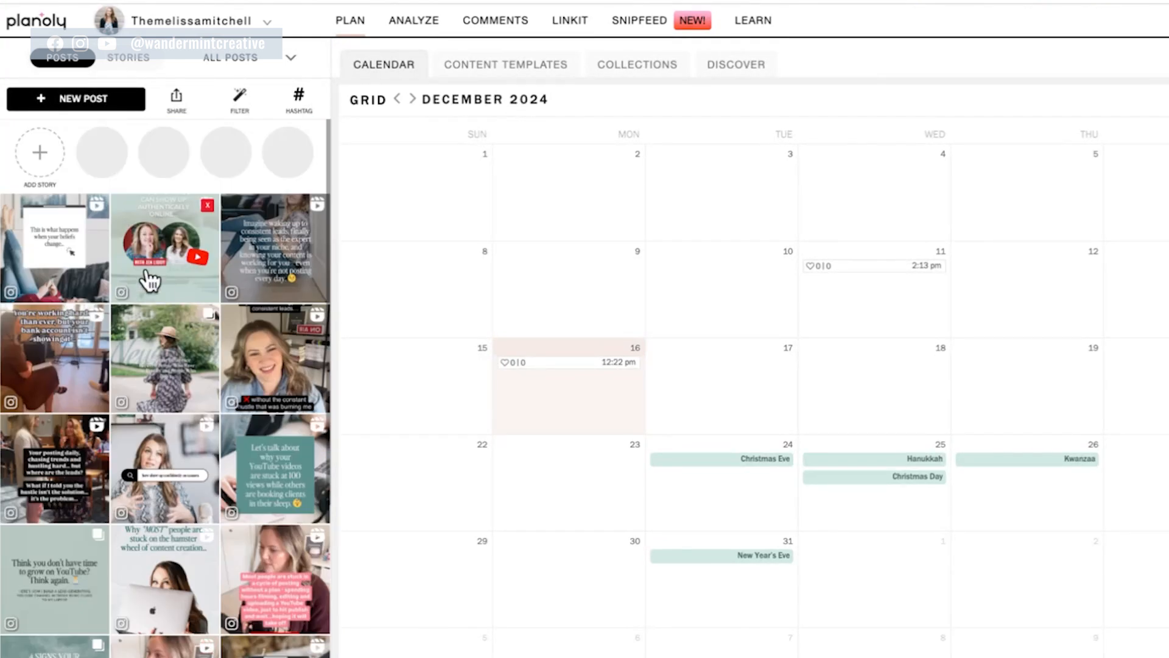
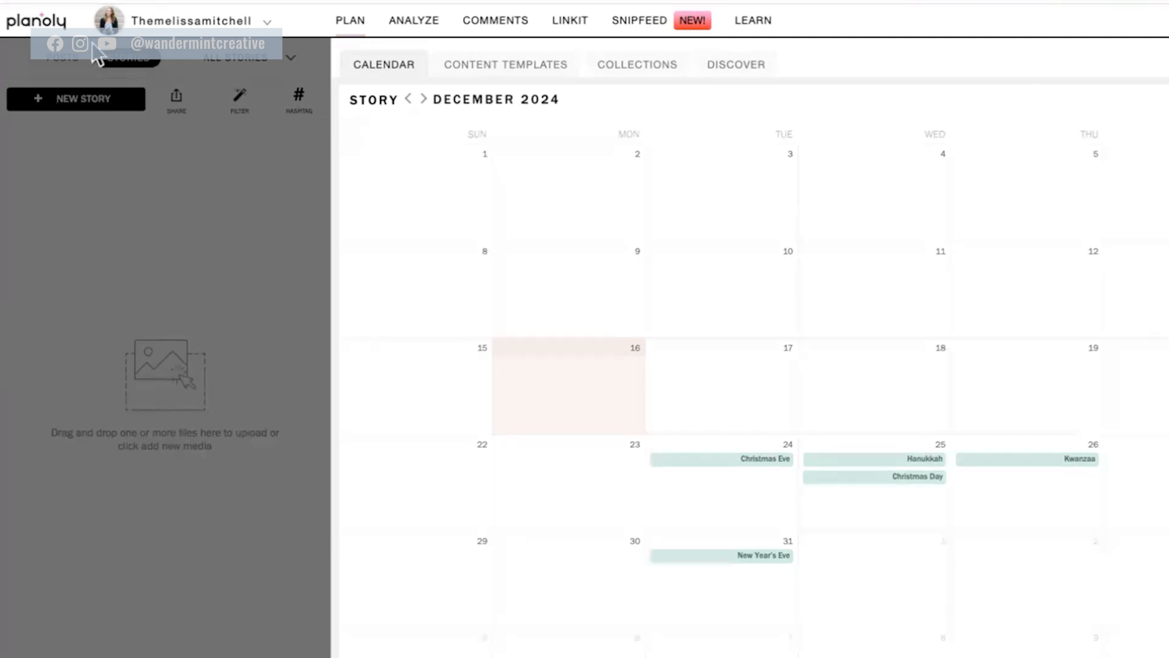
- Return from stories to posts and view the calendar by week, then restore the monthly view
click(61, 59)
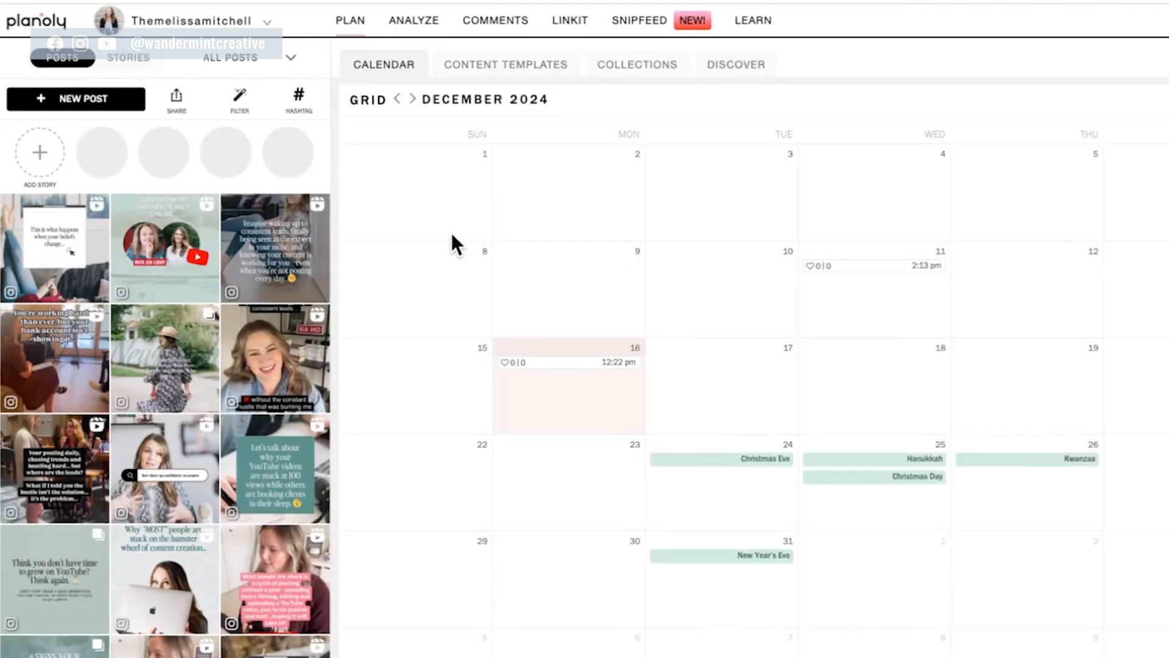
click(1166, 99)
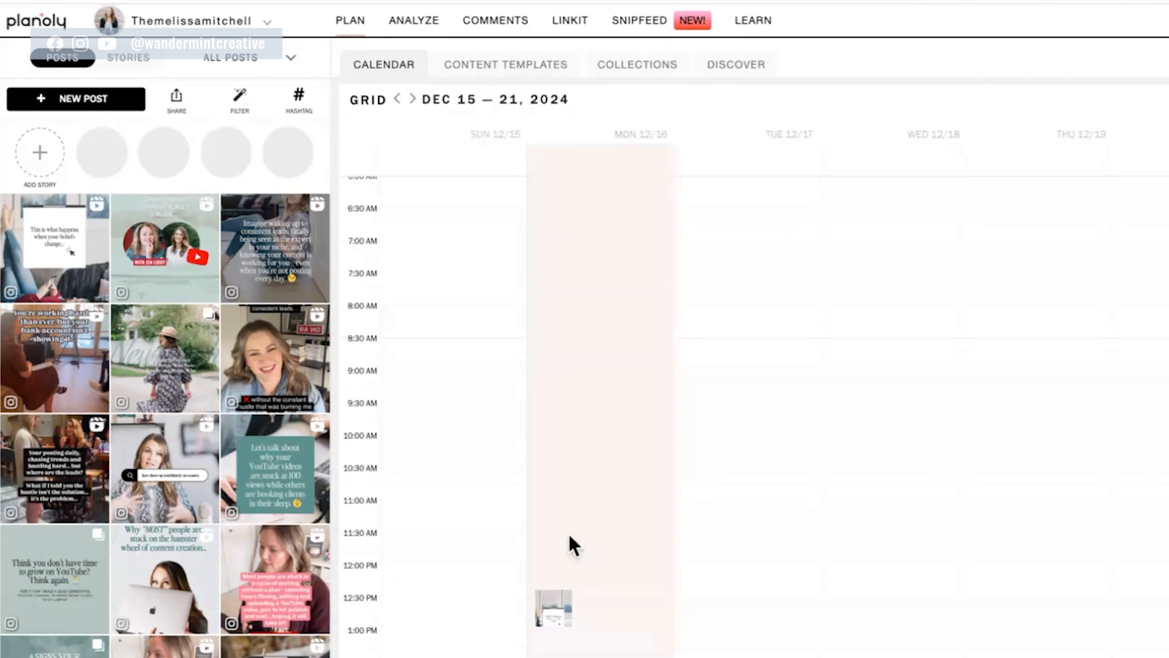
click(1167, 99)
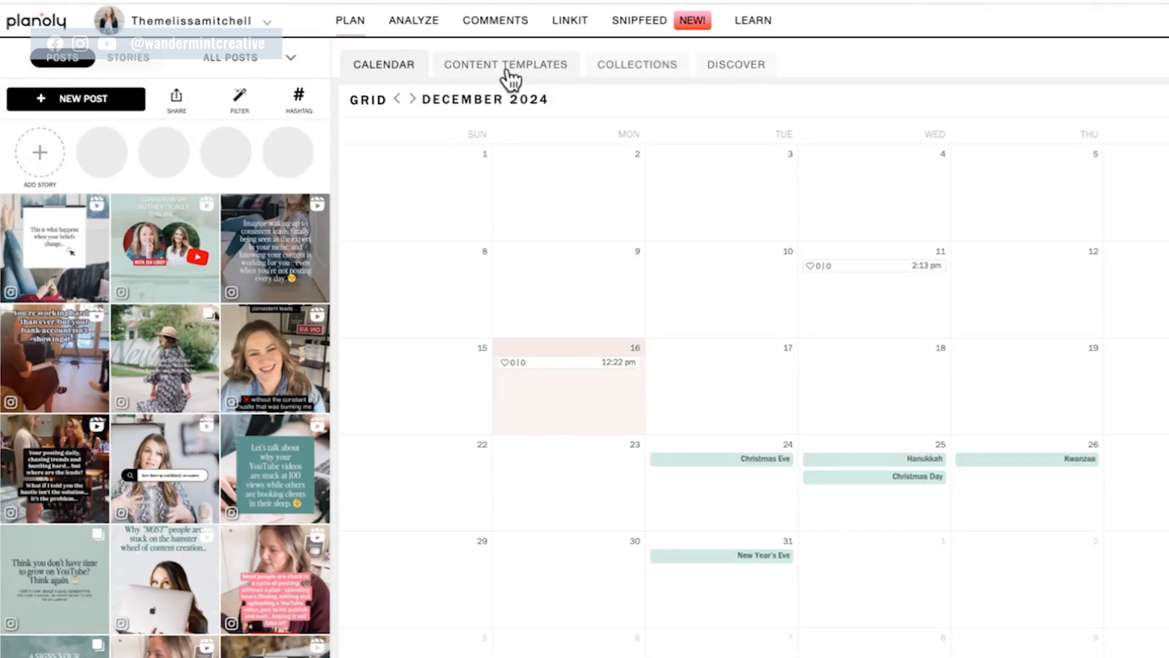
- Read the description of the monthly content template subscription, including what each content pack contains
click(510, 78)
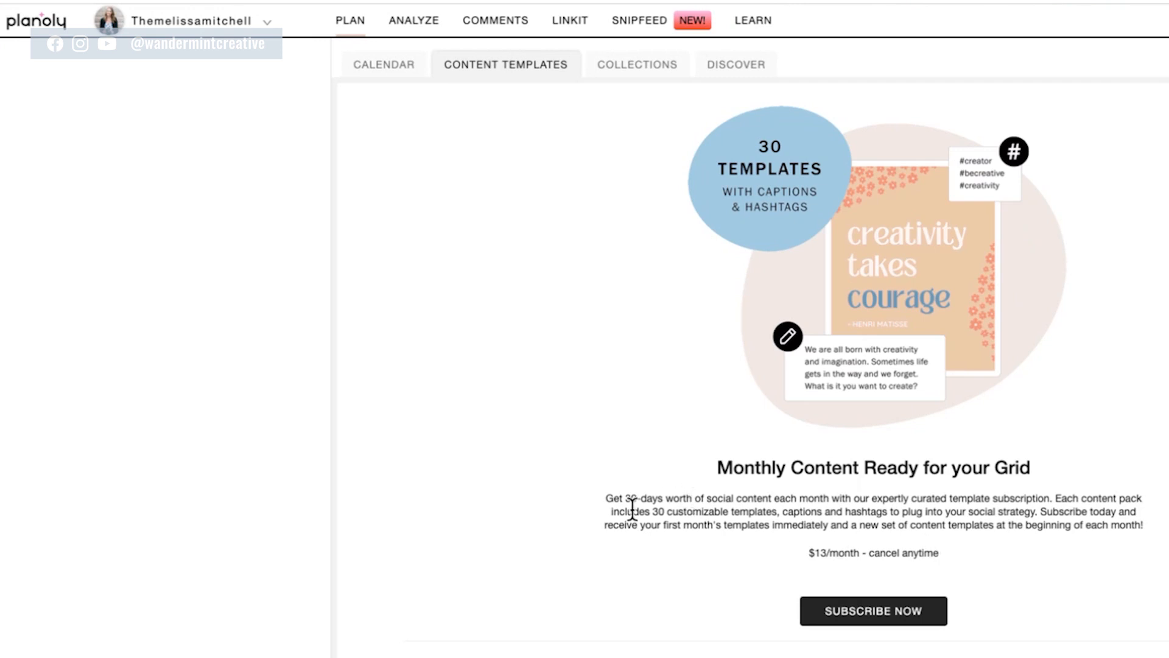
drag(600, 498, 1158, 505)
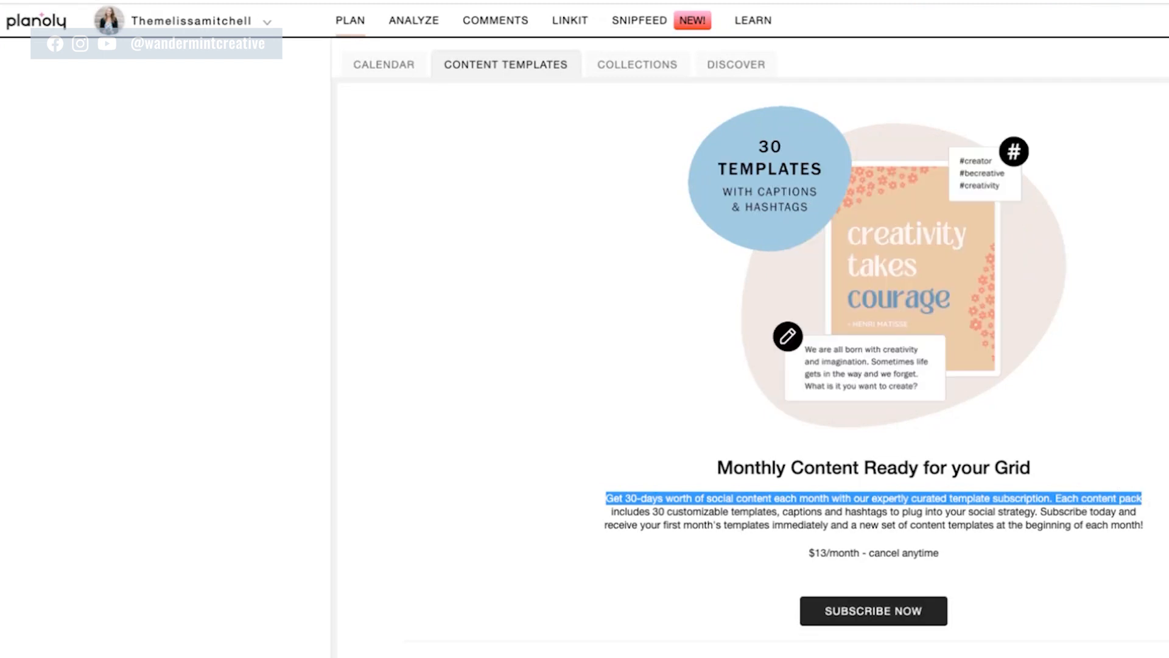
drag(668, 511, 1140, 516)
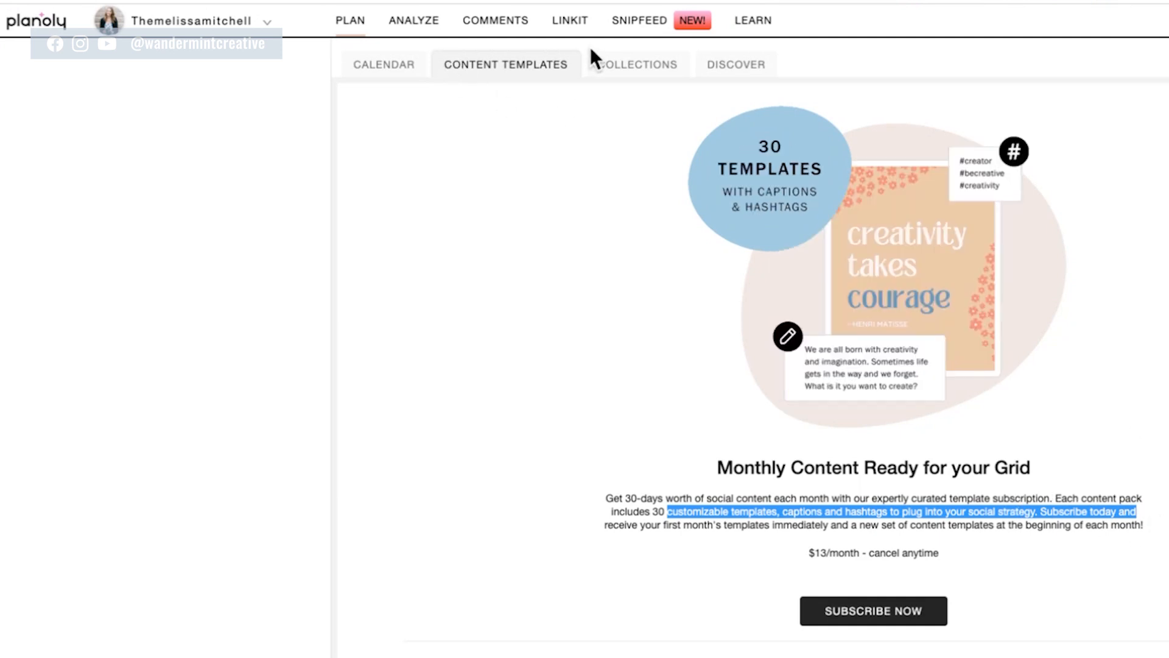
- Create a posts collection named Q1 Launch and view the available sources for adding content to it
click(640, 67)
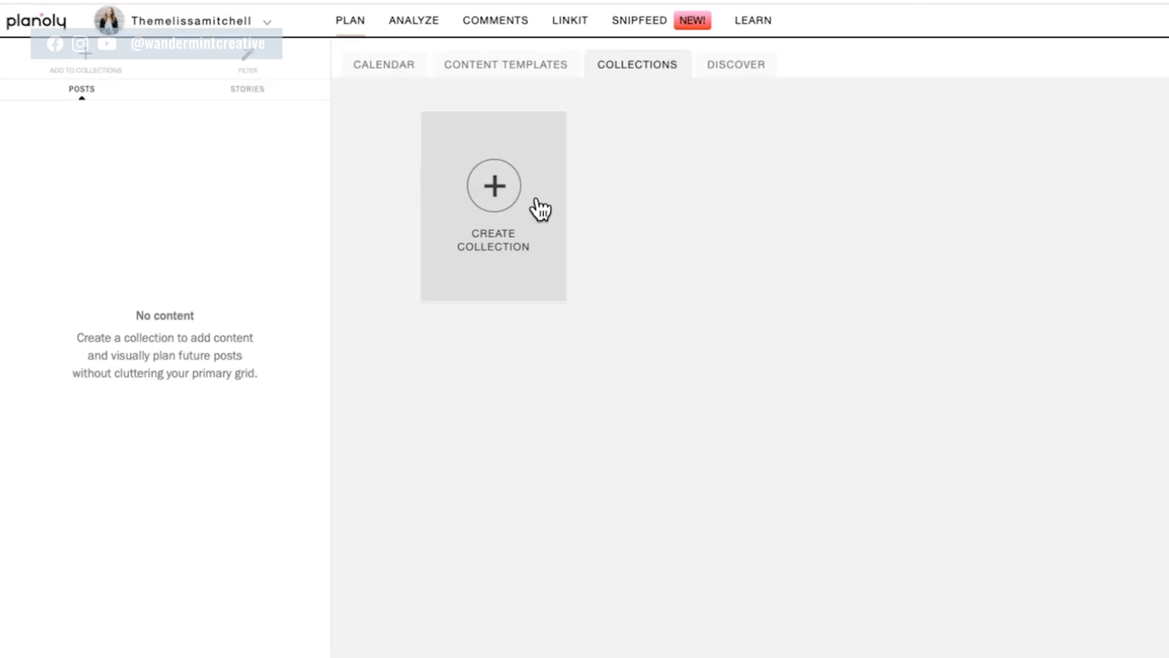
click(512, 192)
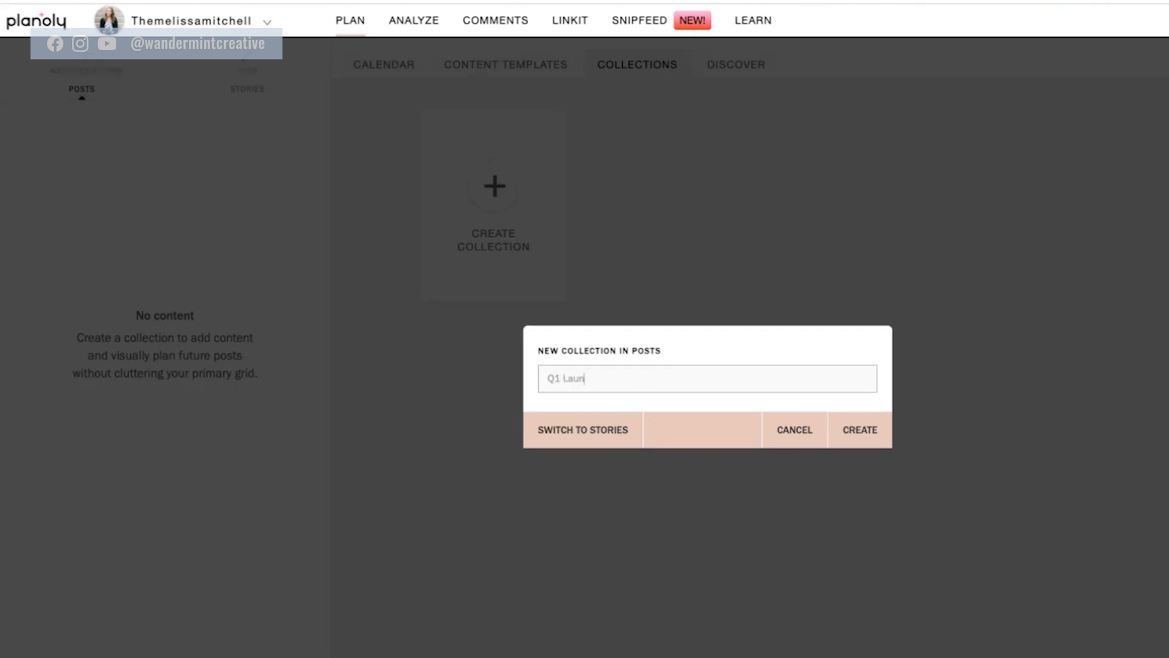
text(Q1 Launch)
click(852, 434)
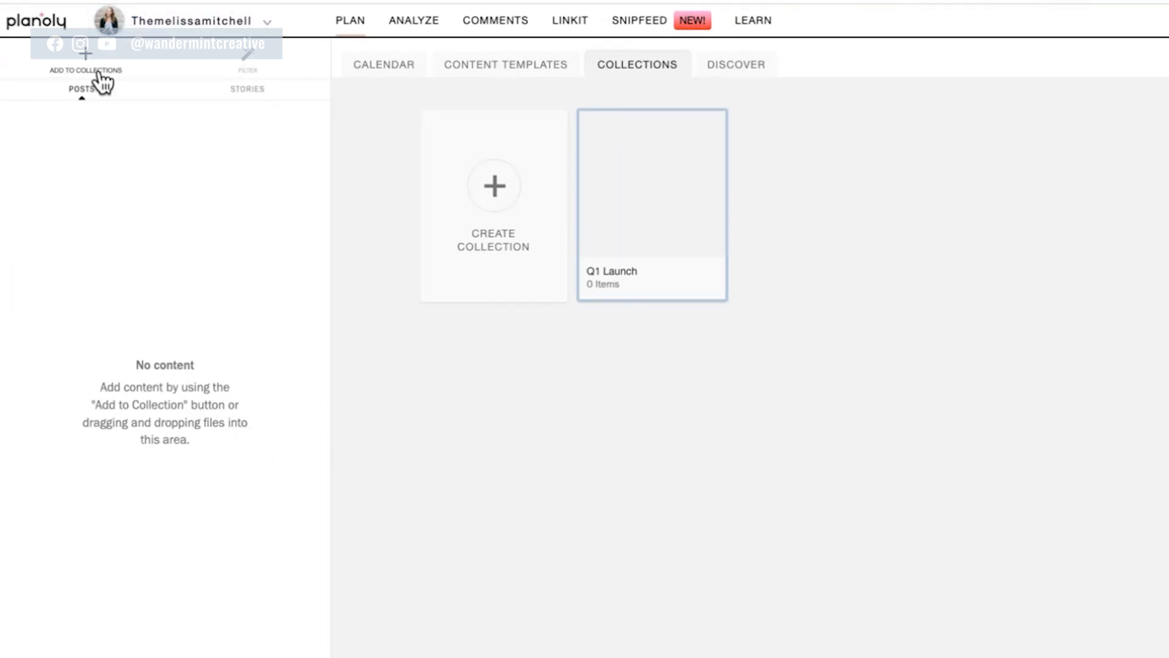
click(84, 61)
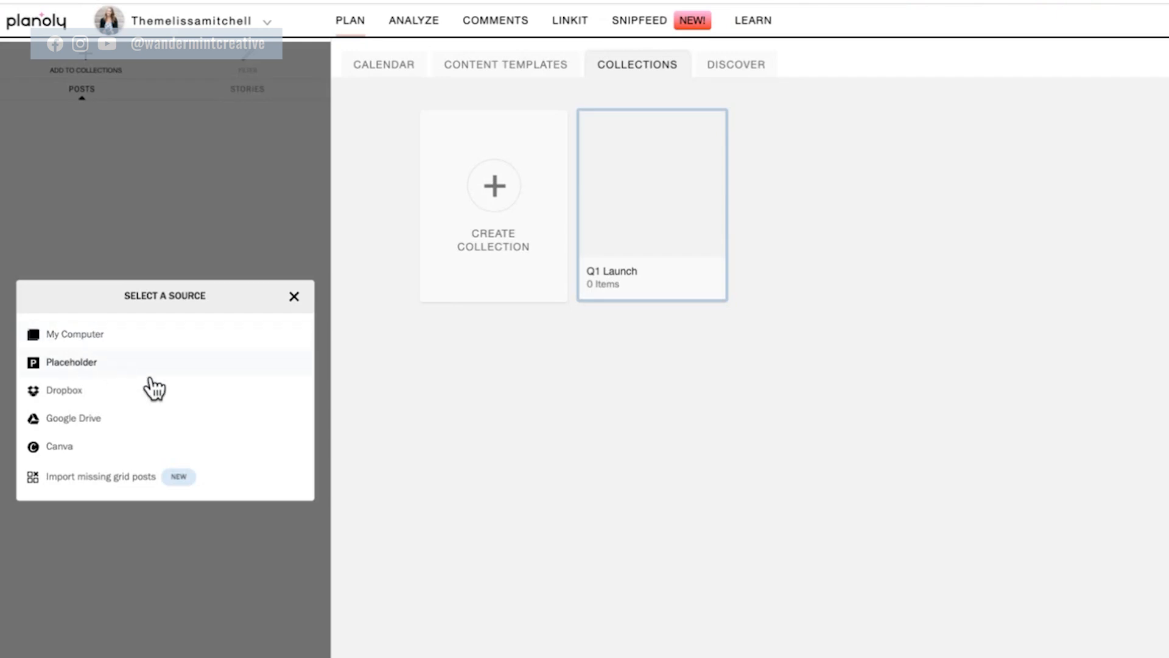
click(112, 634)
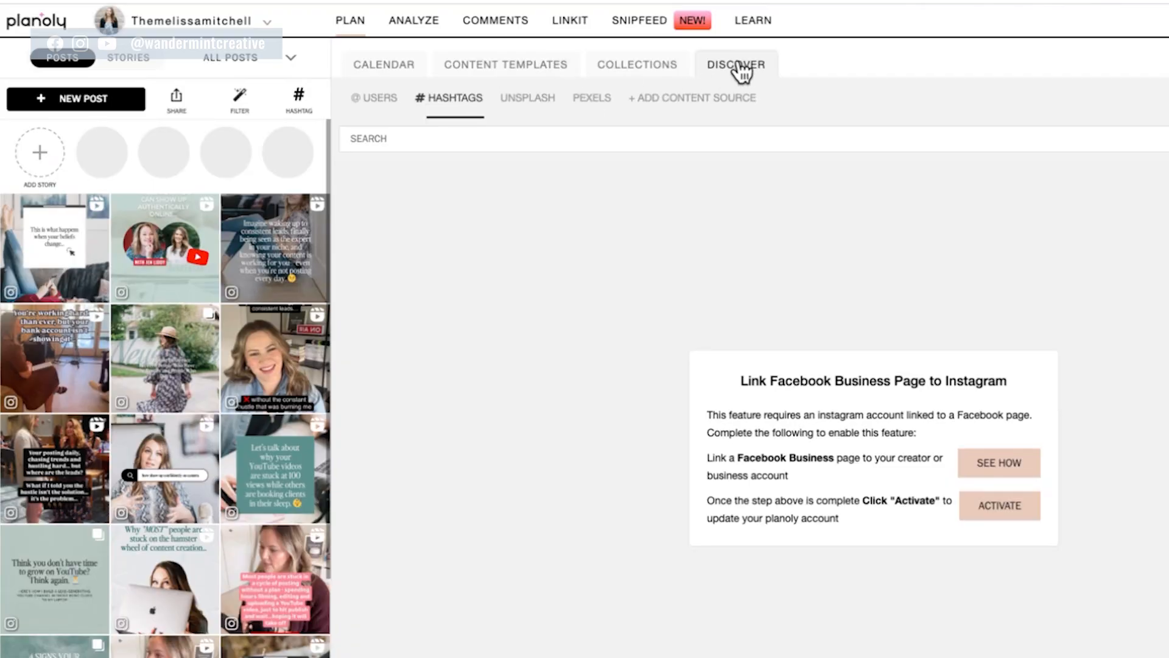
- Read the Facebook business page linking requirements, then activate the connection by continuing with the existing Facebook login
drag(786, 384, 1021, 388)
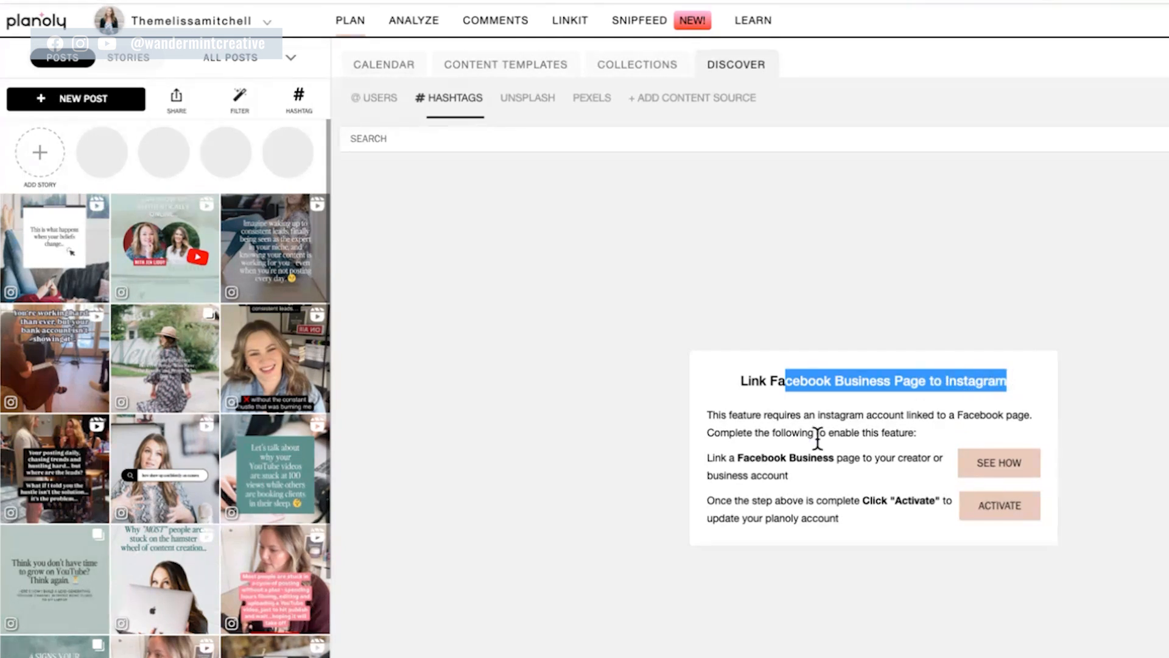
drag(752, 434, 935, 417)
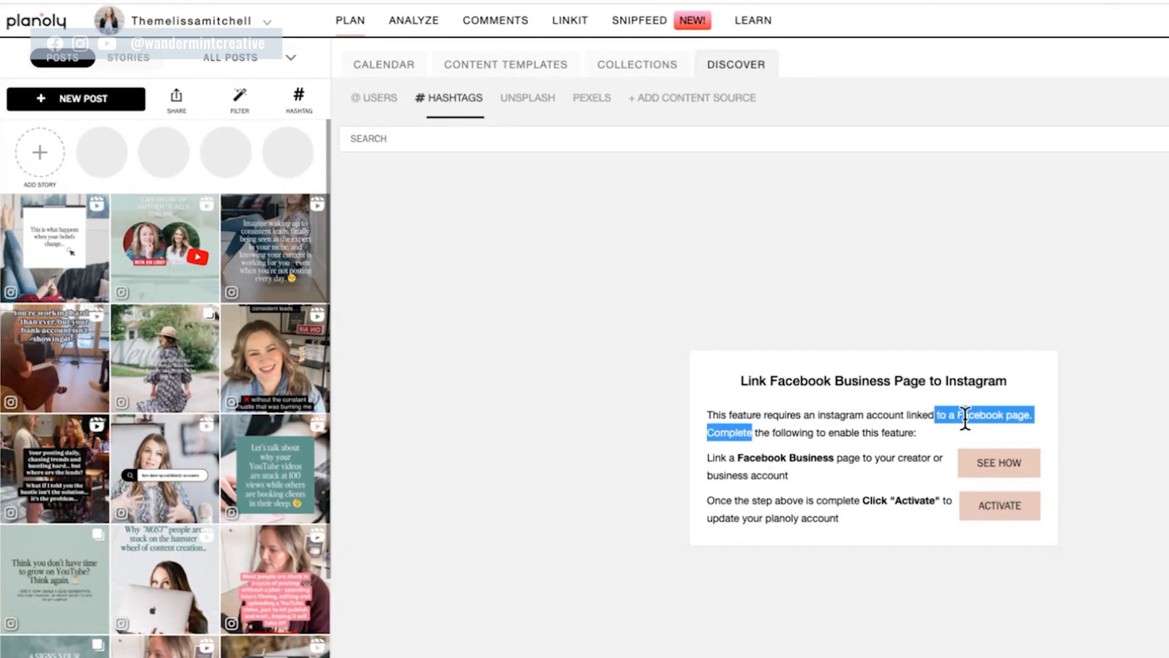
drag(765, 432, 945, 436)
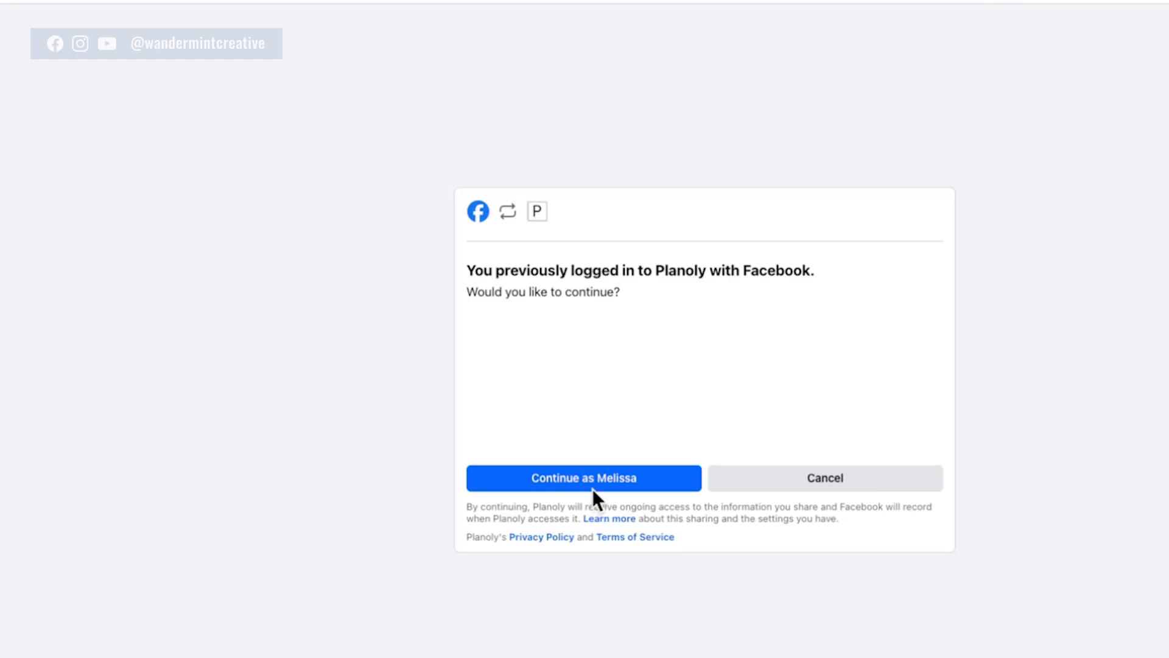
click(593, 484)
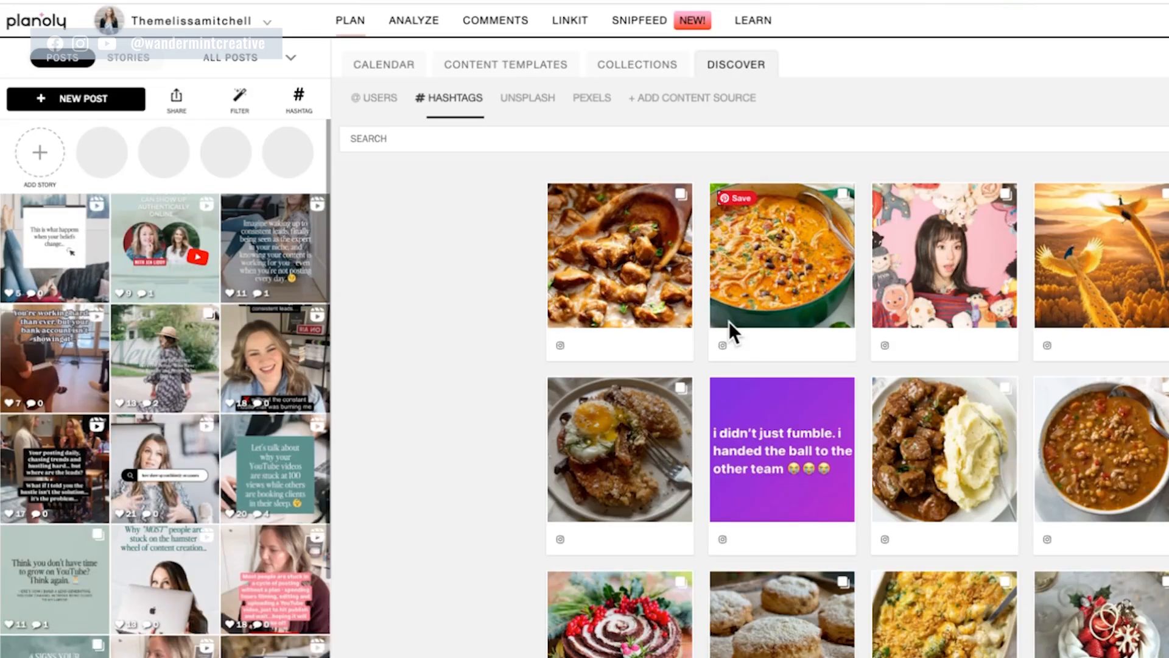
- Look through the Users, Hashtags, Unsplash and Pexels sources for discovering content
click(592, 97)
click(376, 100)
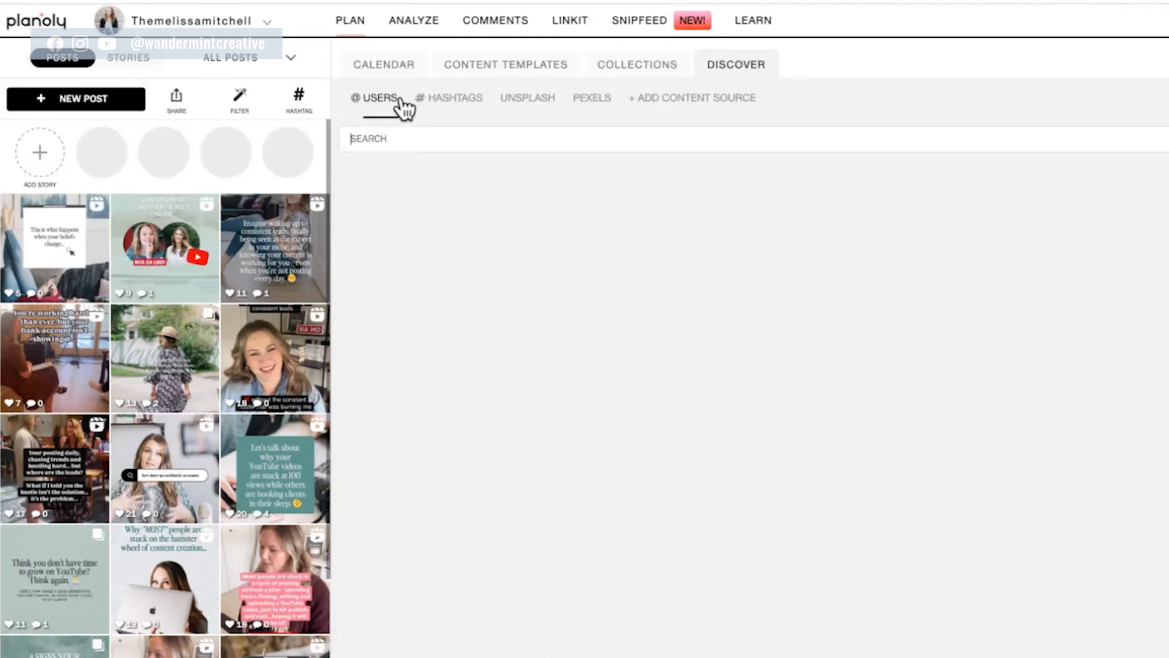
click(450, 105)
click(533, 104)
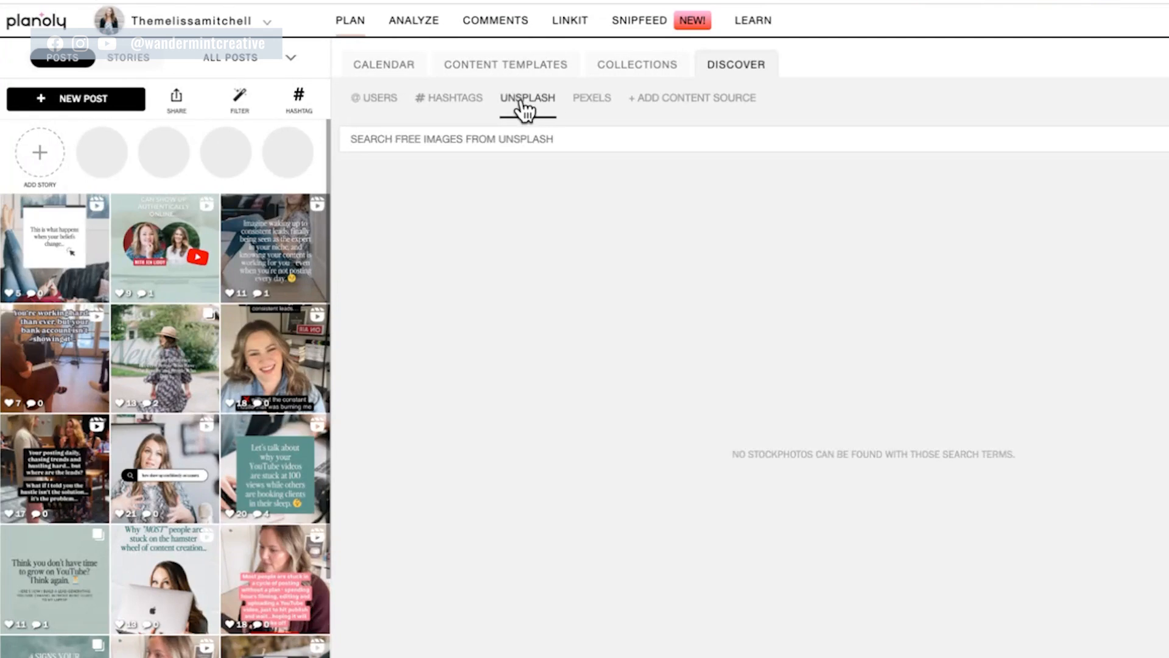
click(594, 103)
- Search the hashtag source for #wandermintcreative and view the saved search suggestions
click(437, 104)
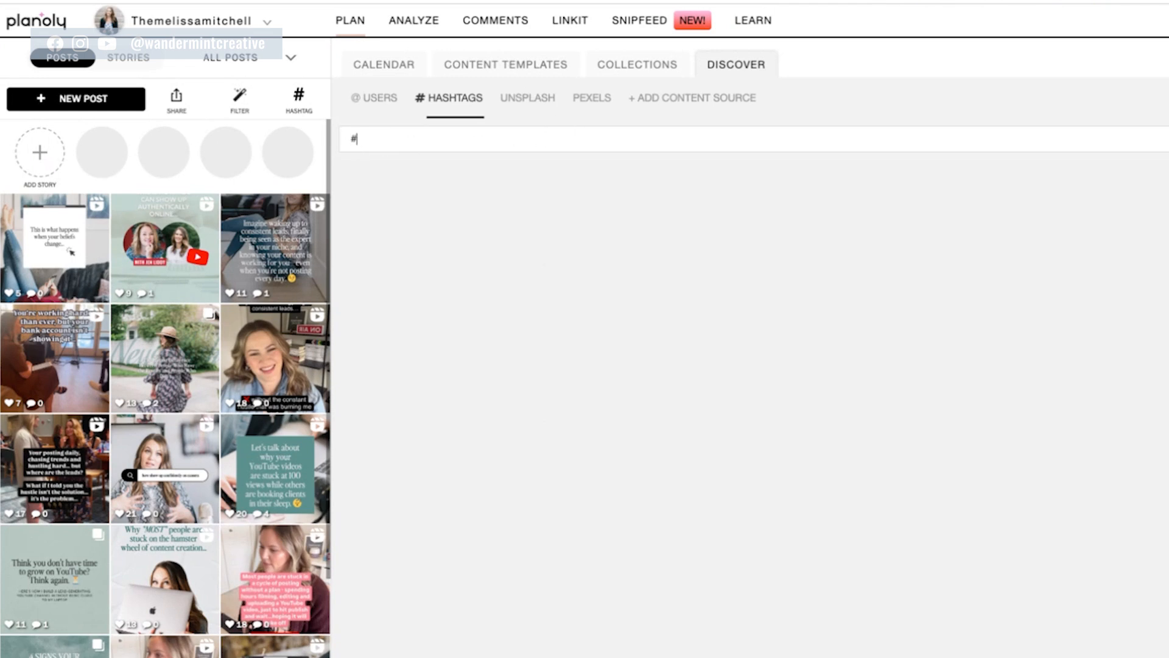
text(wandermintcreative)
key(Return)
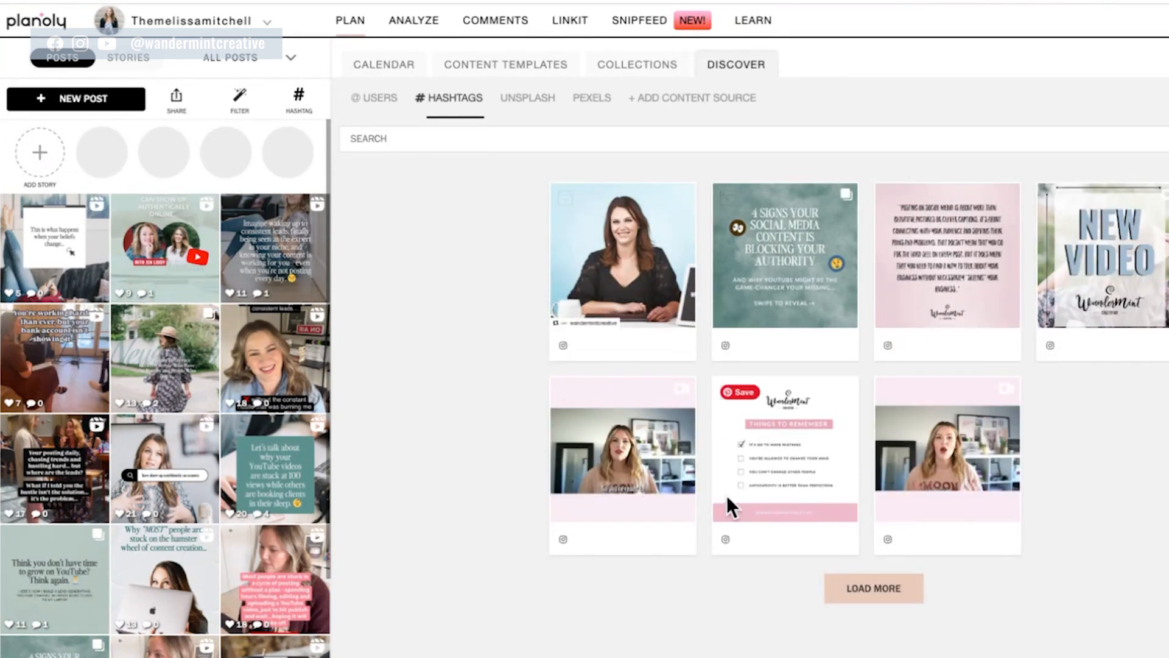
click(424, 137)
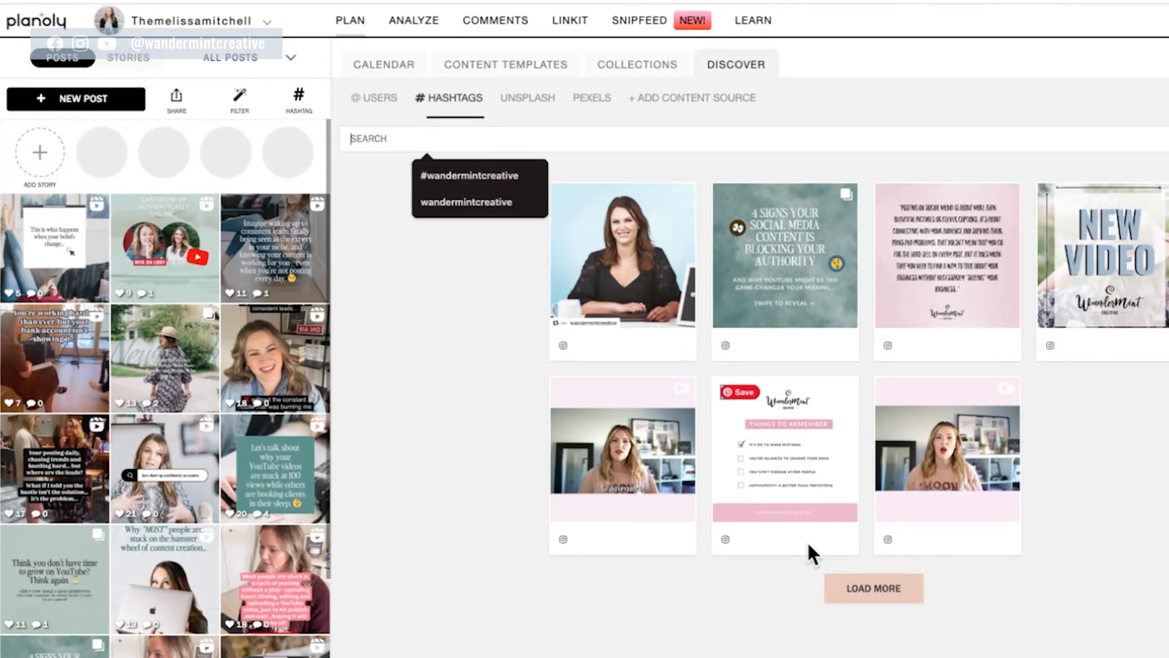
- Select the "4 signs your social media content is blocking your authority" post from the hashtag results and add it to the grid
click(821, 462)
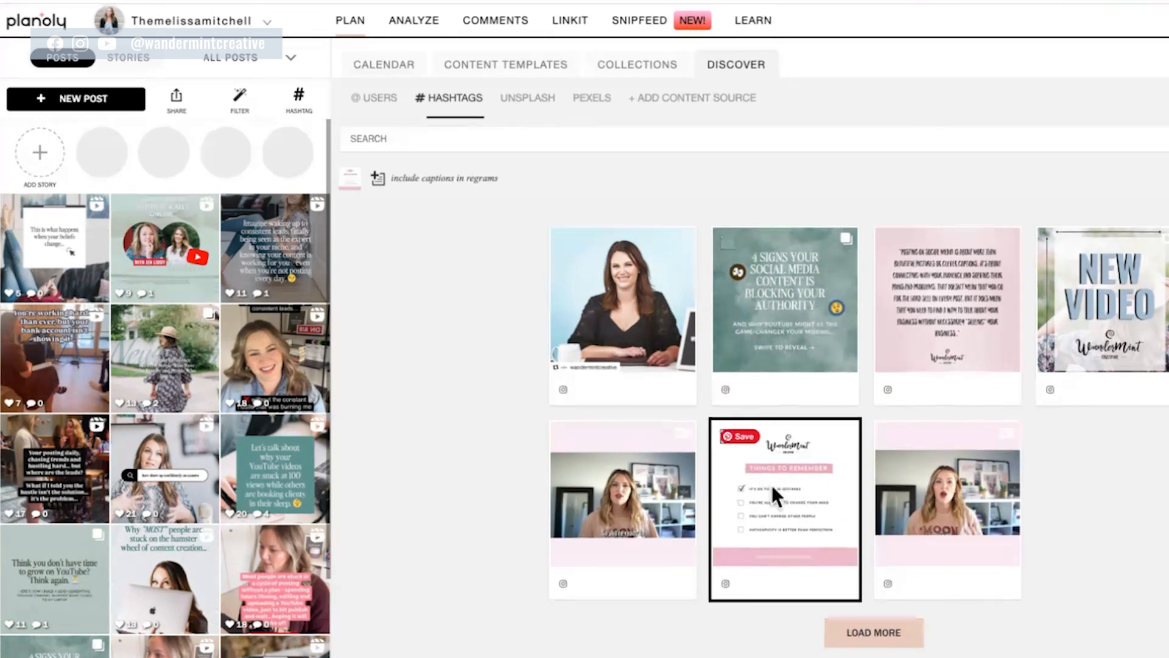
click(773, 486)
click(799, 244)
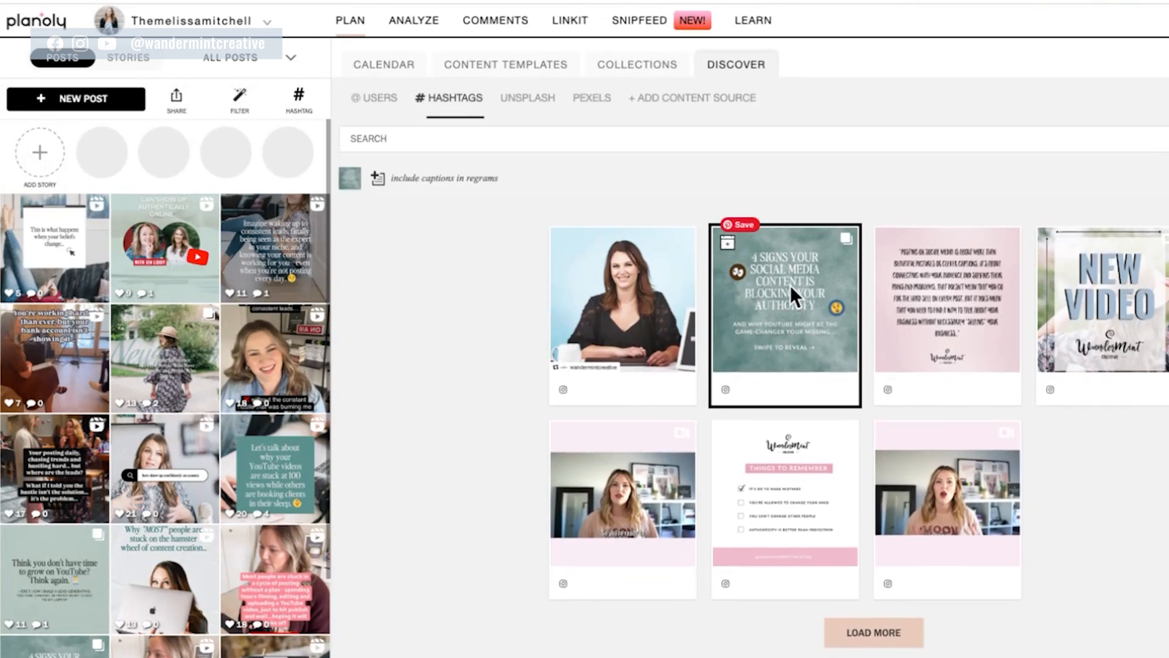
click(1167, 178)
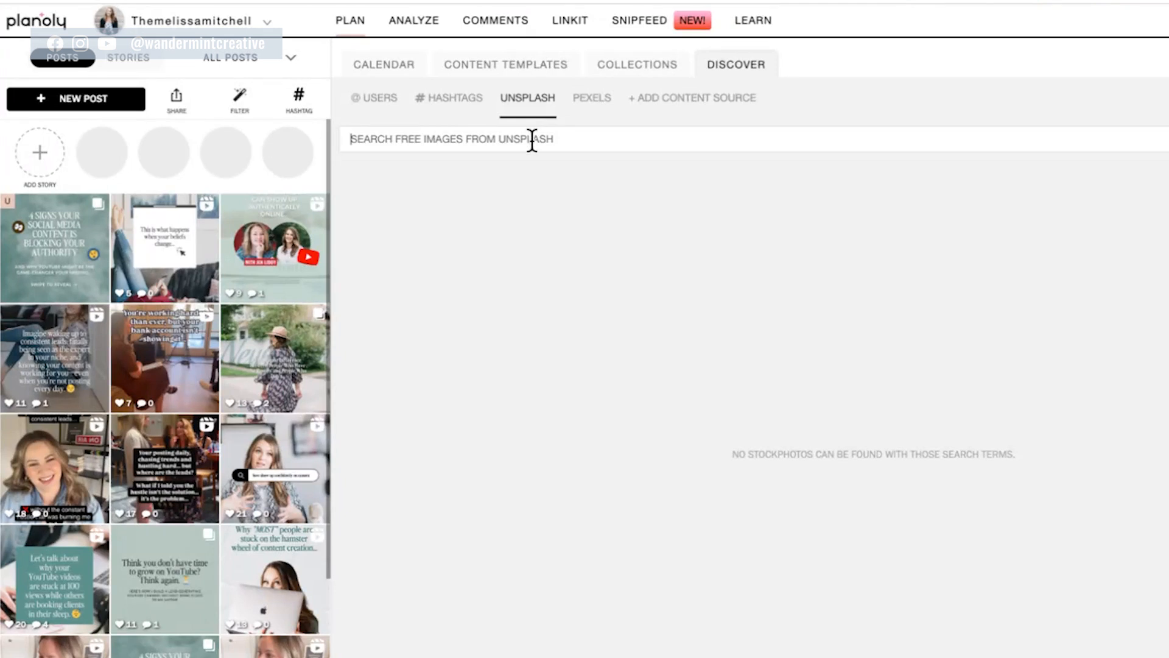
- Search the Unsplash and Pexels stock image sources for Video
click(532, 141)
text(Video)
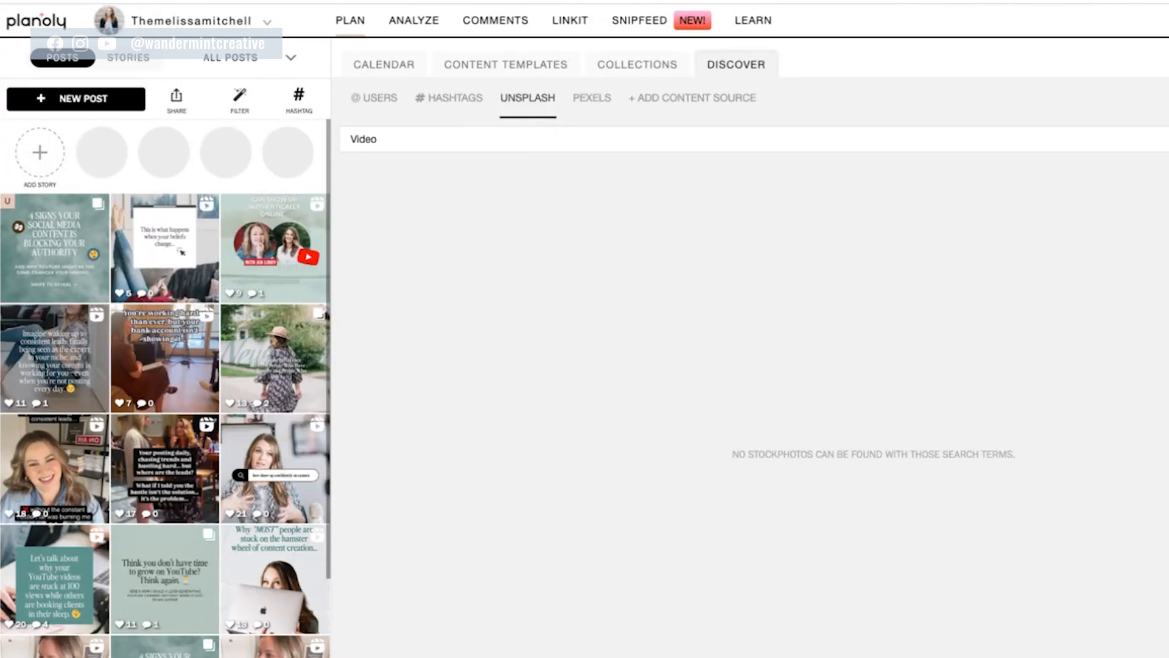
click(592, 98)
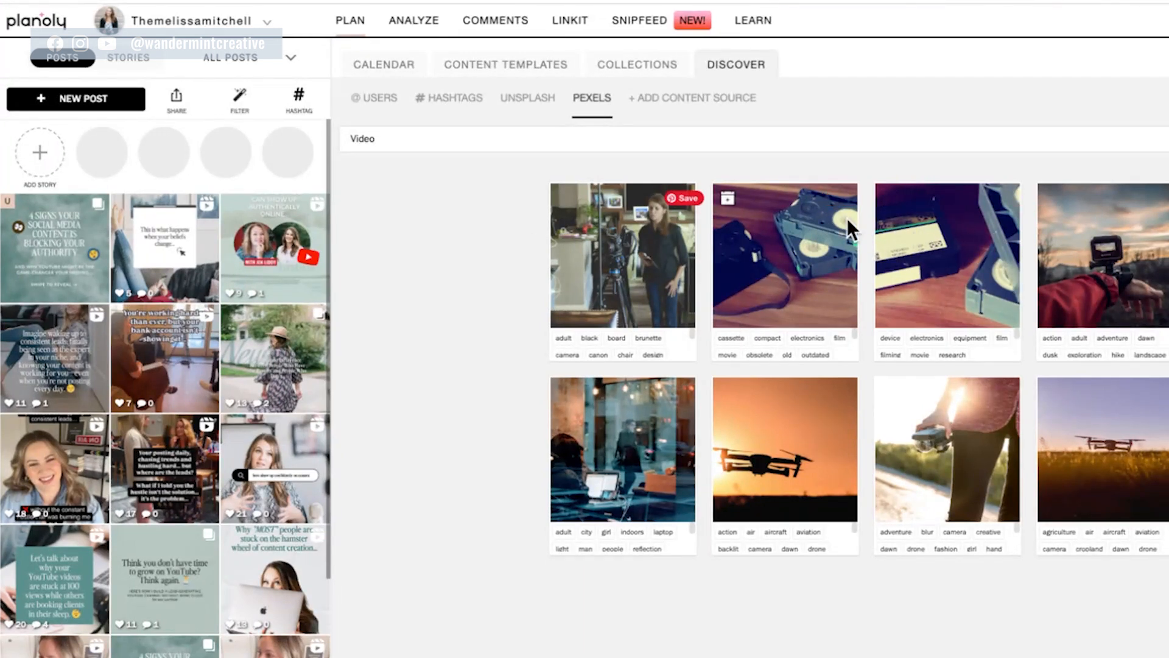
- Schedule the Pexels Betamax tapes photo for Dec 18, 2024 05:14 pm with auto post to Instagram off, and save it
click(730, 198)
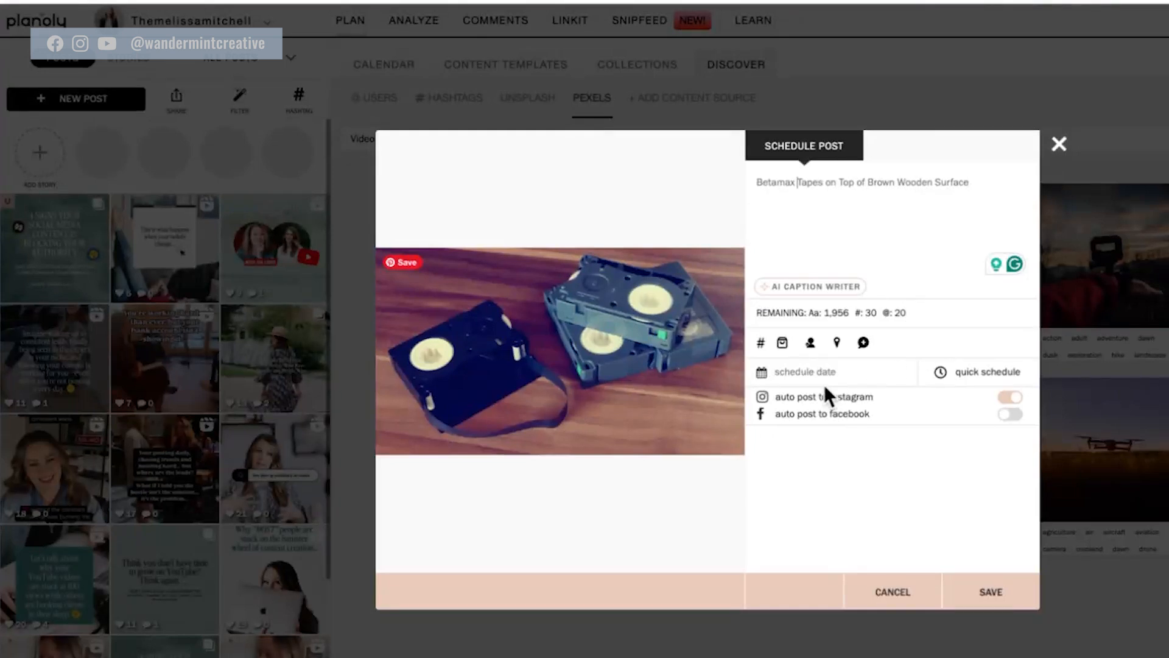
click(808, 373)
click(838, 475)
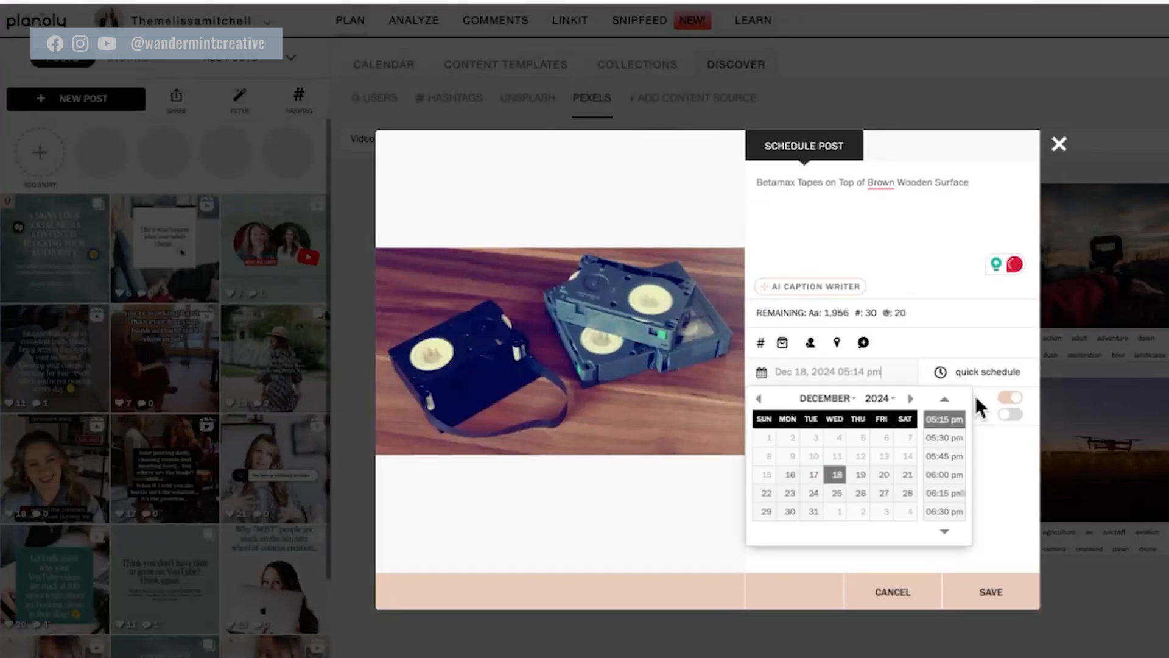
click(1020, 459)
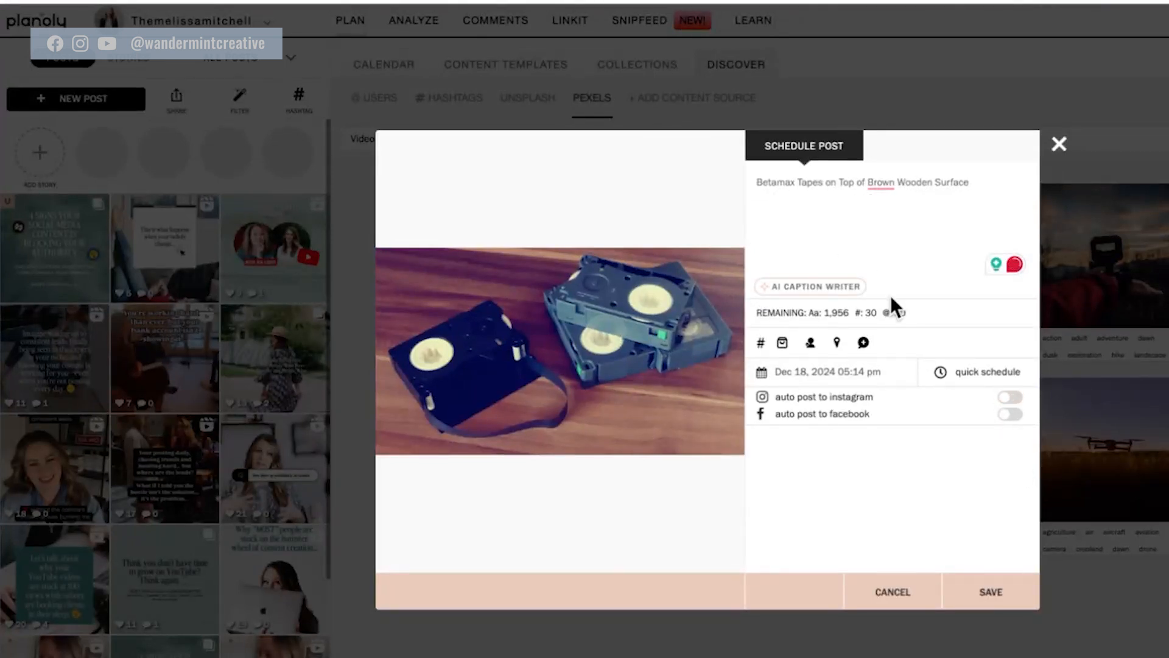
click(959, 592)
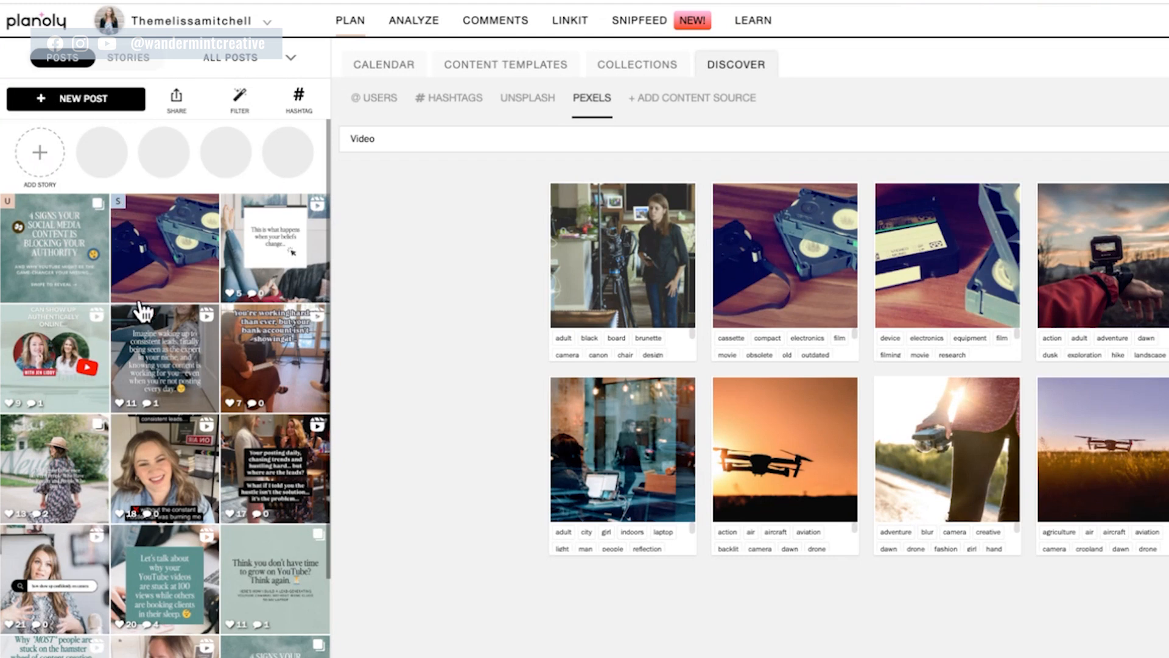
- Unschedule the Betamax tapes post in the grid and return to the calendar
click(137, 257)
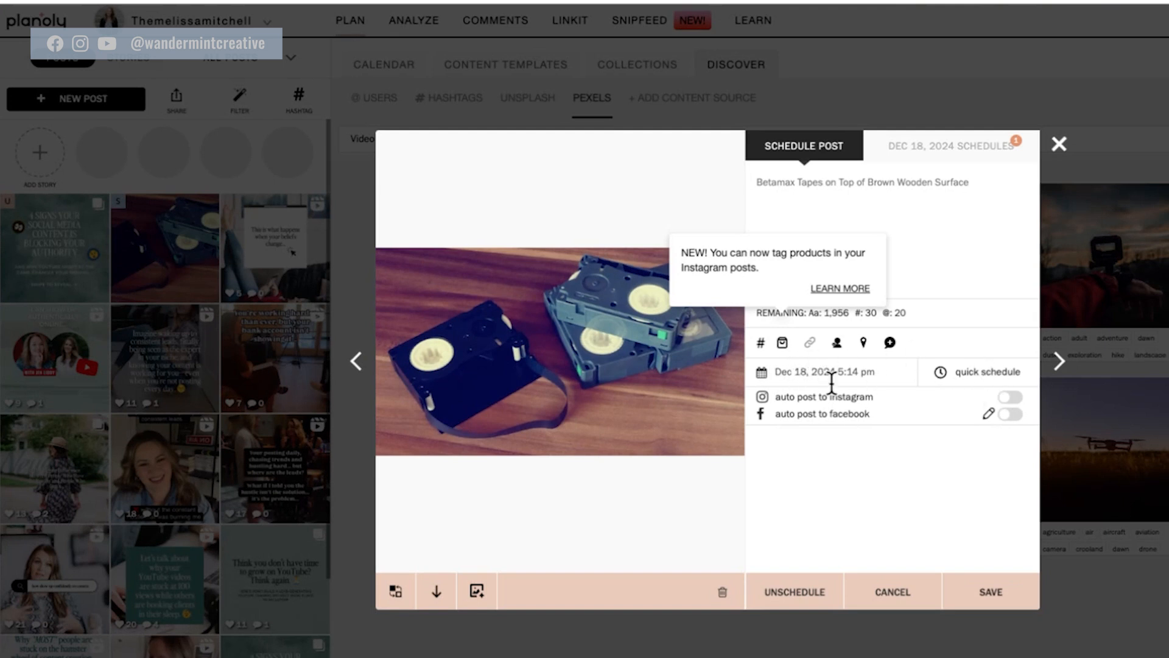
click(801, 596)
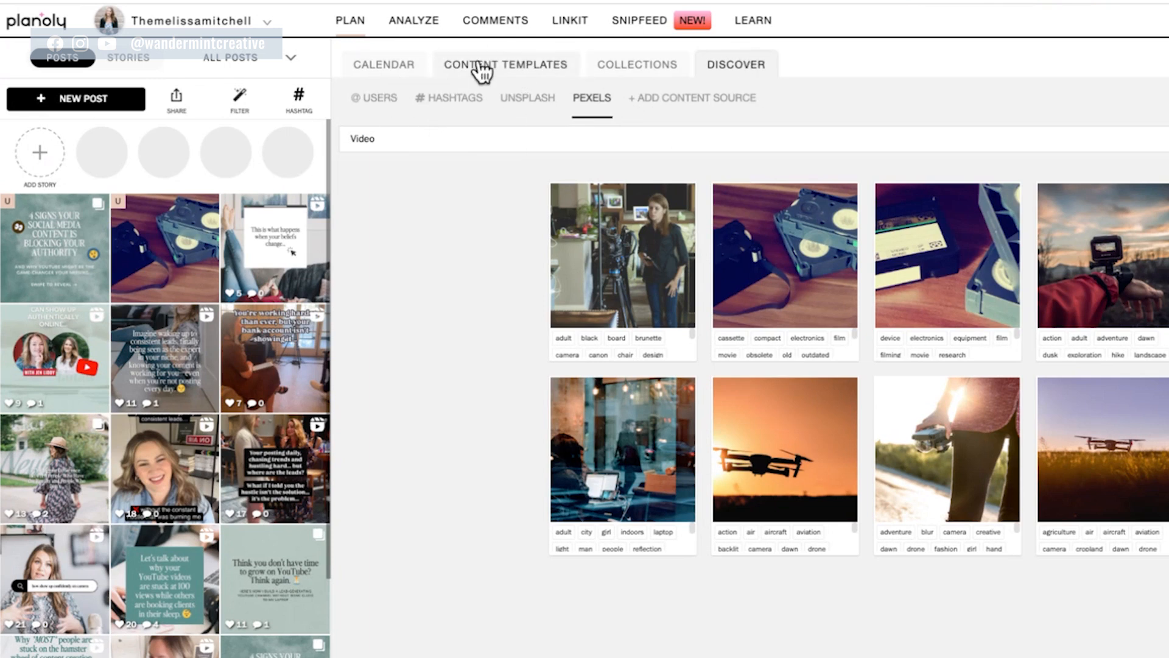
click(375, 73)
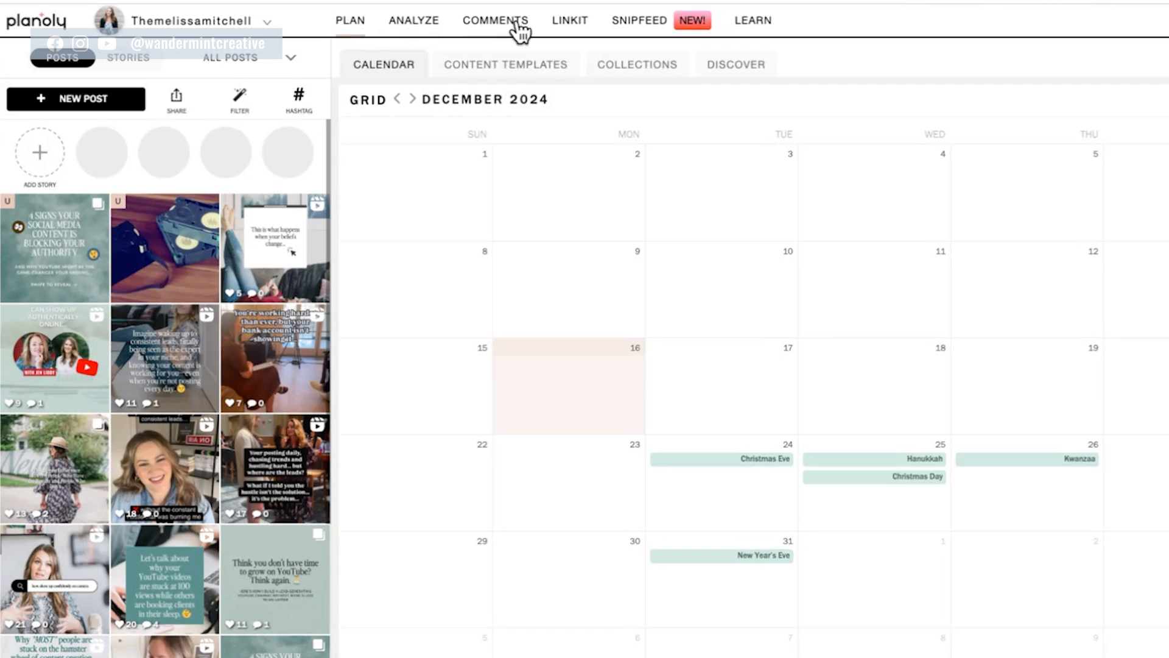
- Review the follower, engagement and audience analytics, viewing the monthly timeframe and returning to the weekly one
click(416, 26)
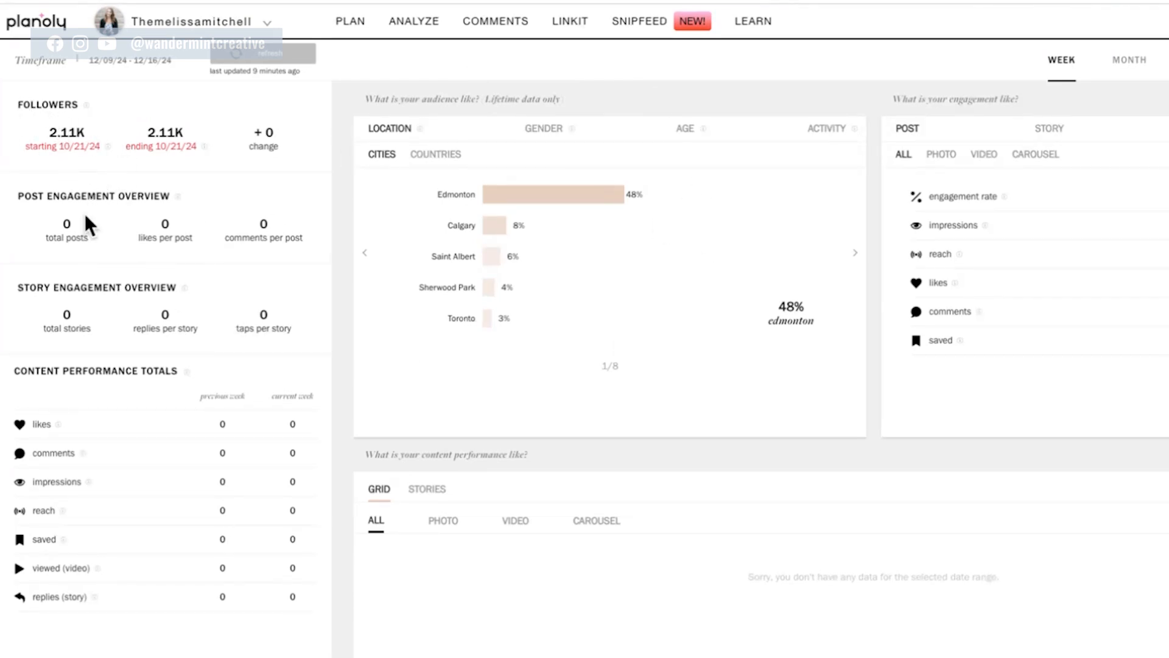
drag(16, 296, 168, 287)
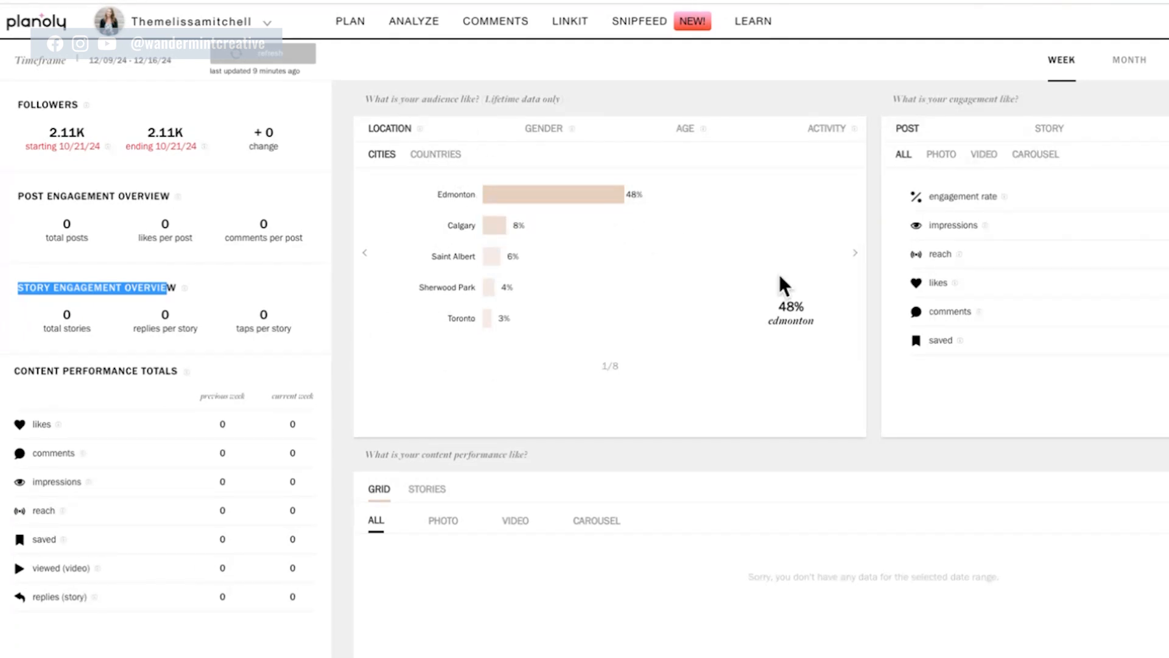
click(1148, 56)
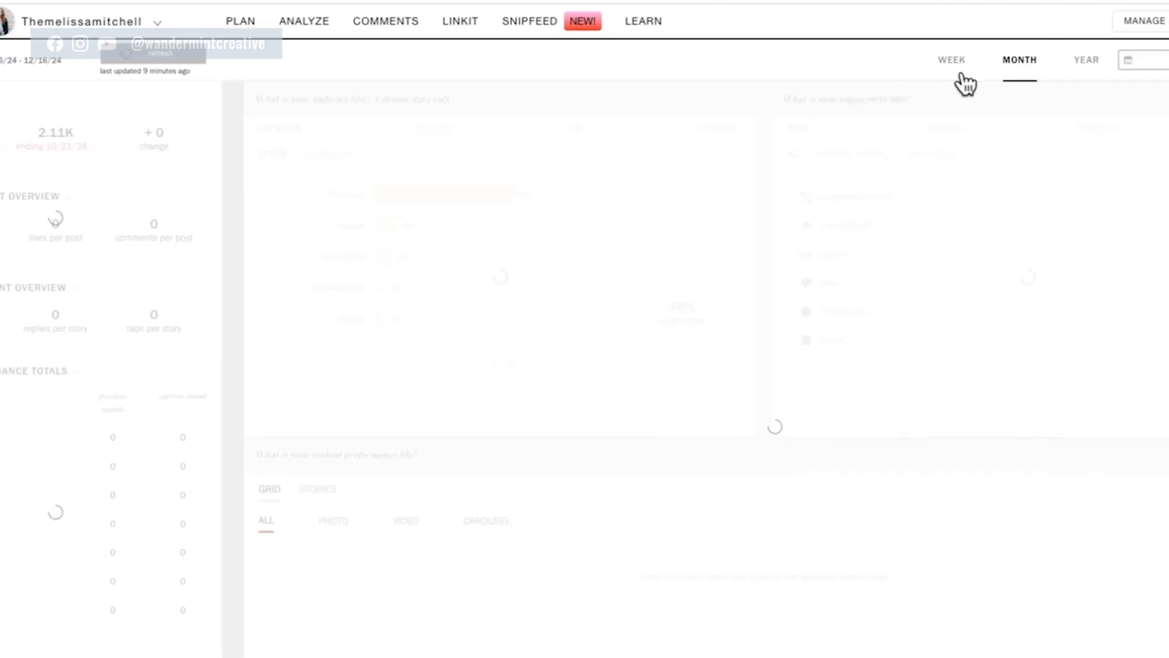
click(969, 62)
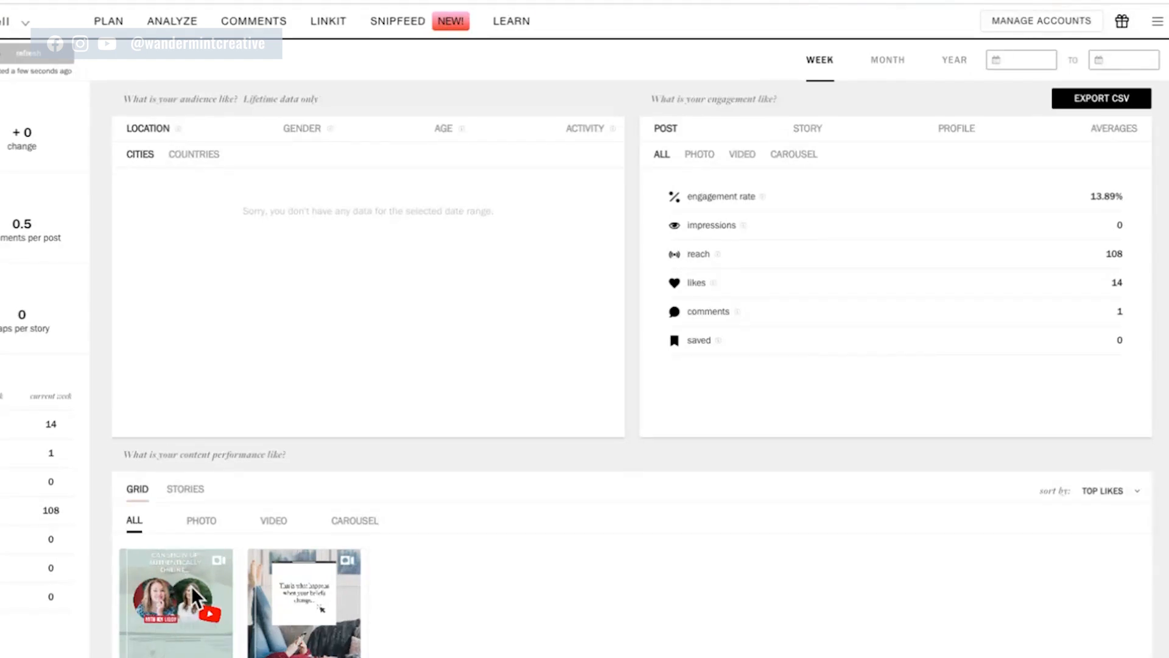
- View content performance for photo posts, all posts and stories
click(201, 521)
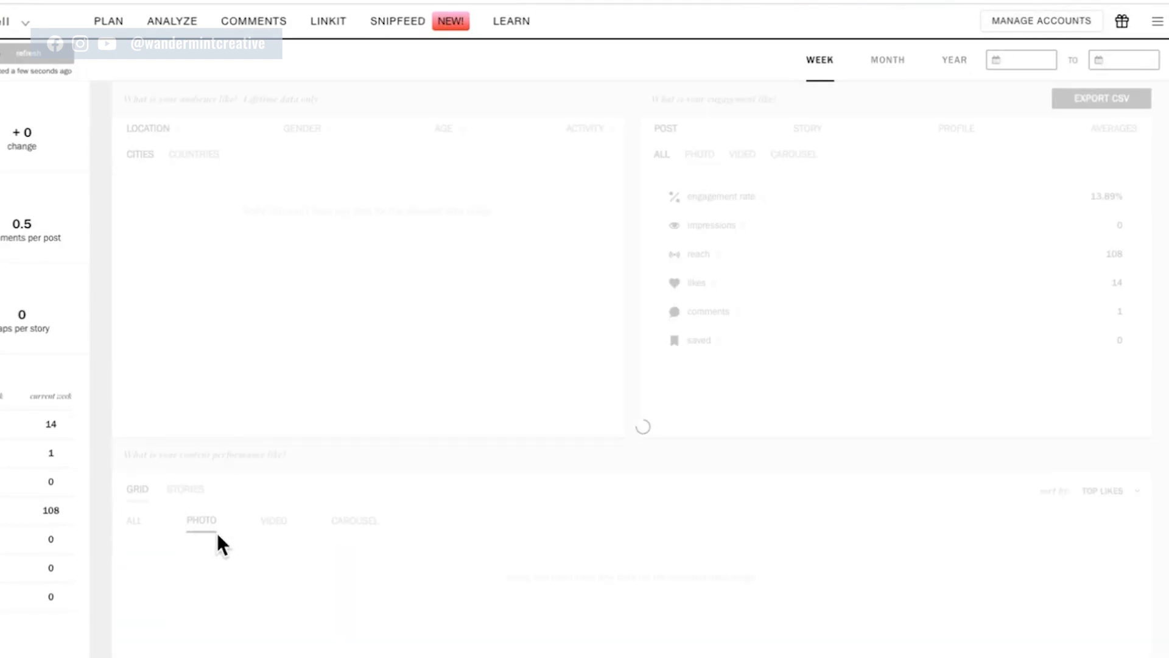
click(144, 518)
click(184, 488)
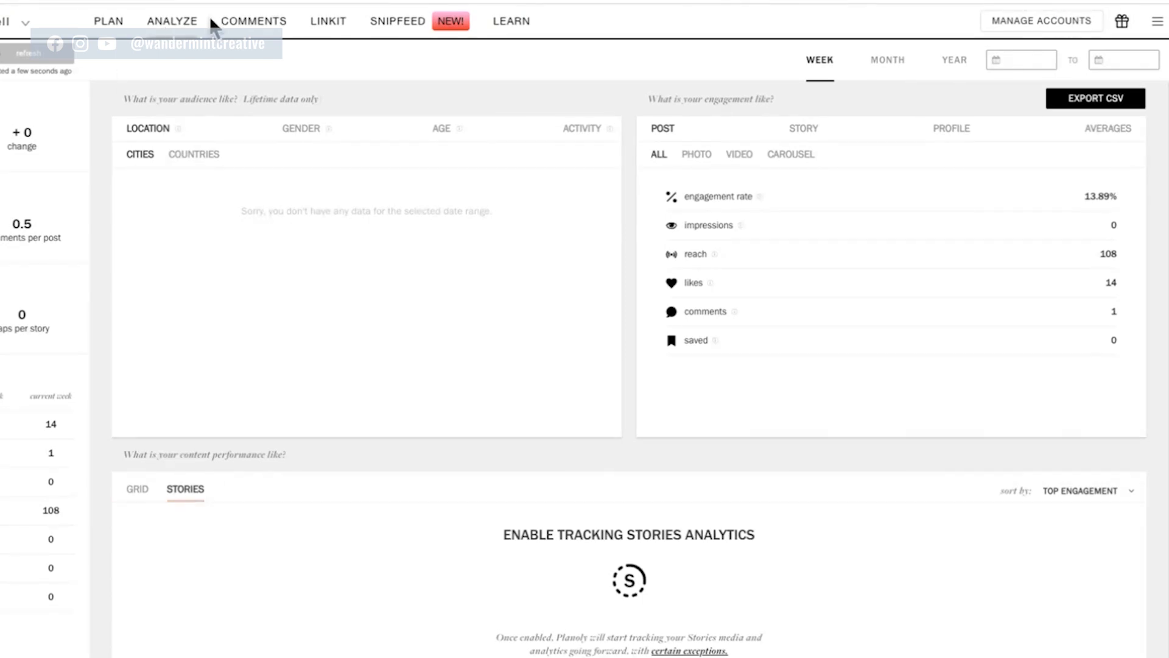
- Review the post list in the comments section and check the Nov 12 post
click(253, 21)
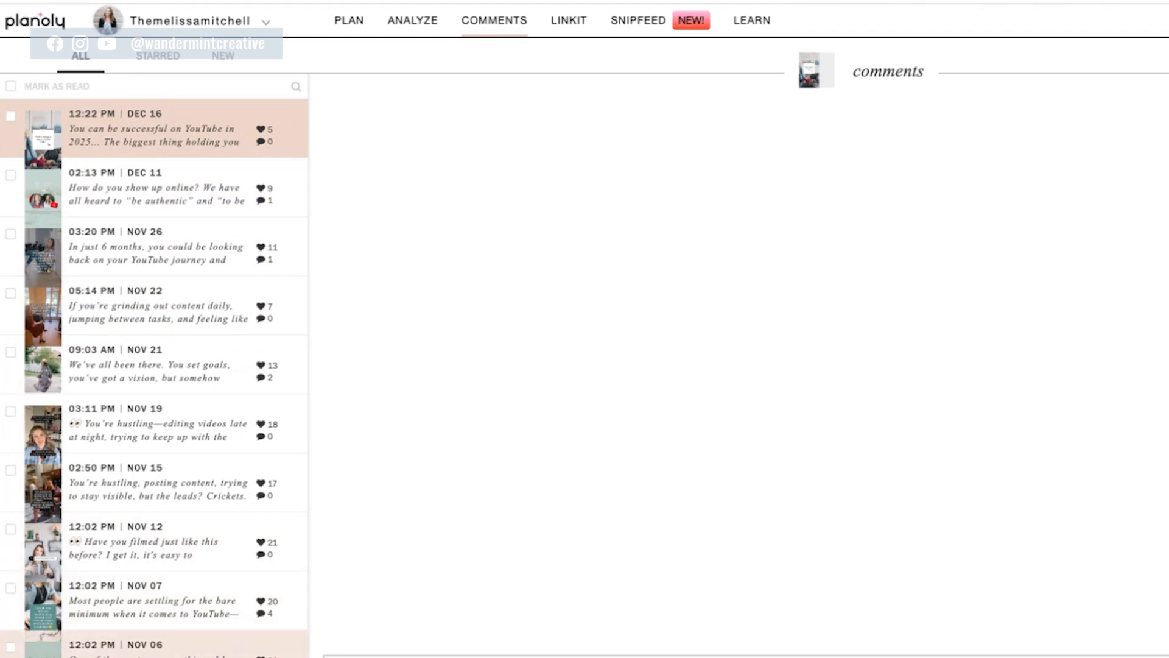
click(57, 556)
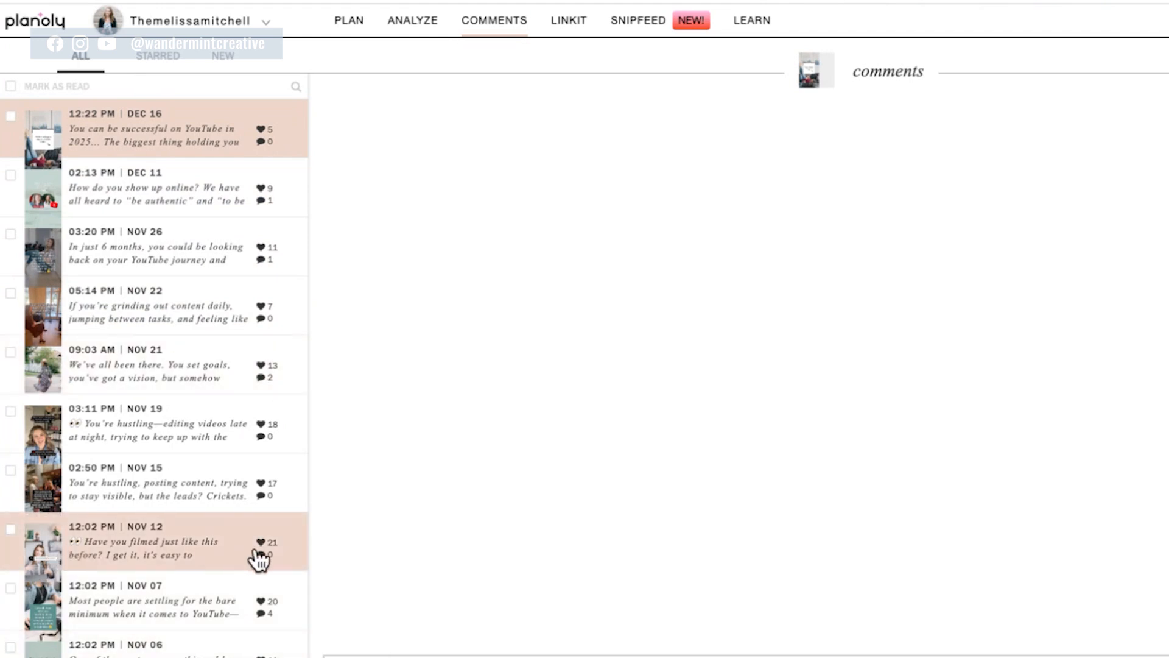
- Add a link titled BOOK A CALL with its booking URL to the Linkit page and save it
click(569, 21)
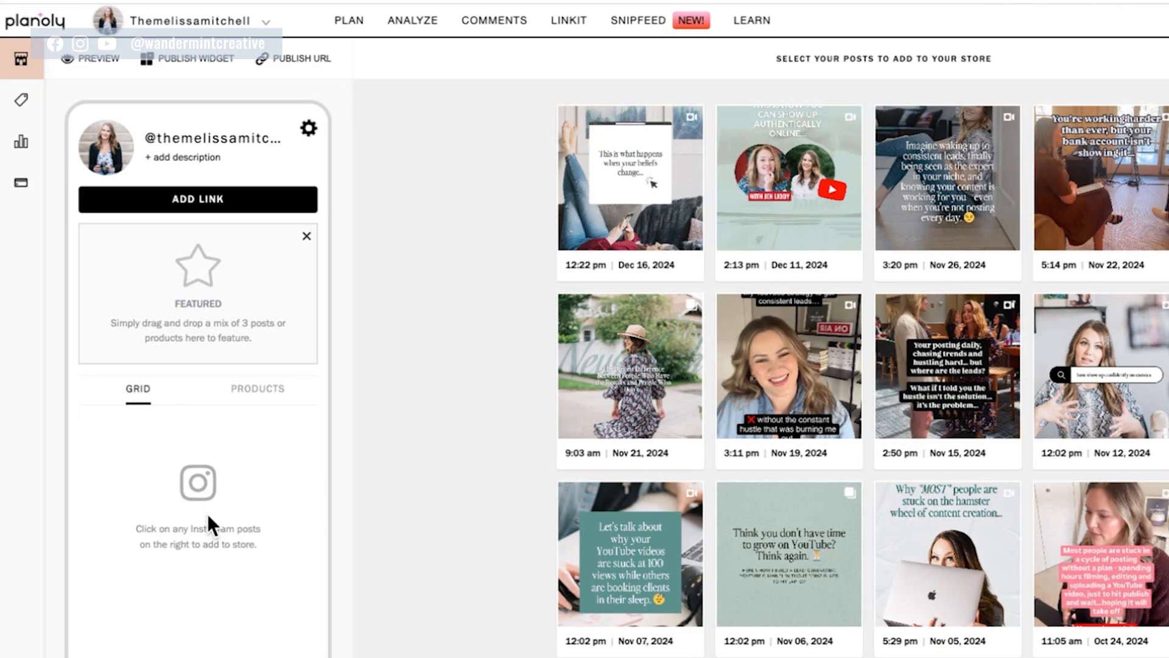
click(216, 201)
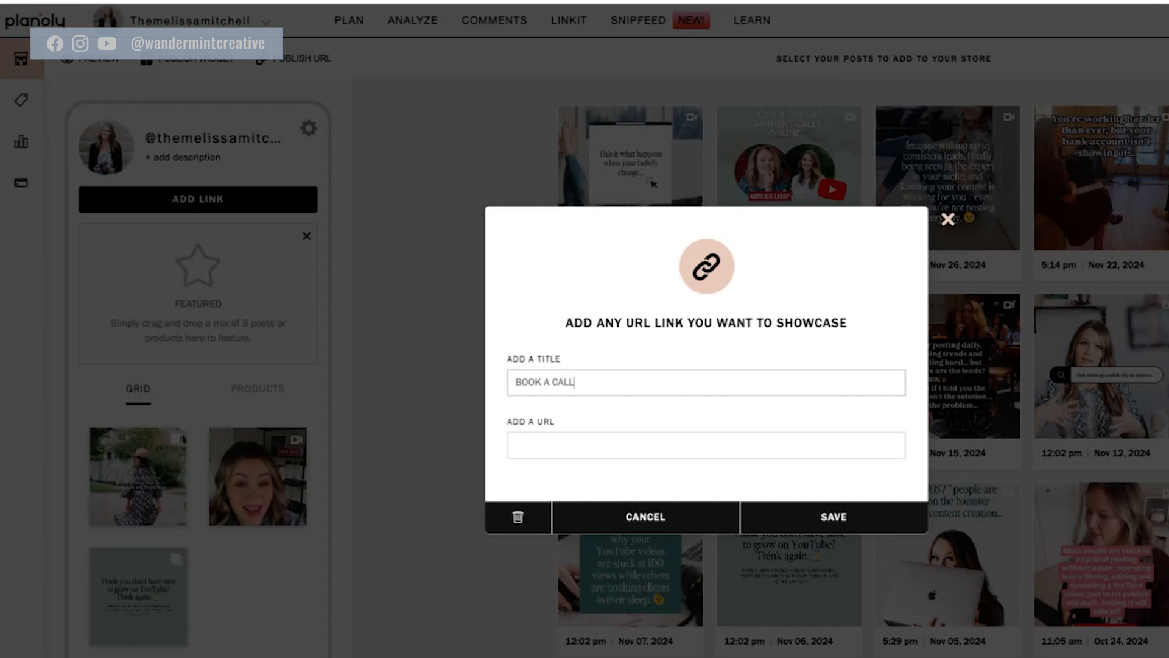
click(595, 448)
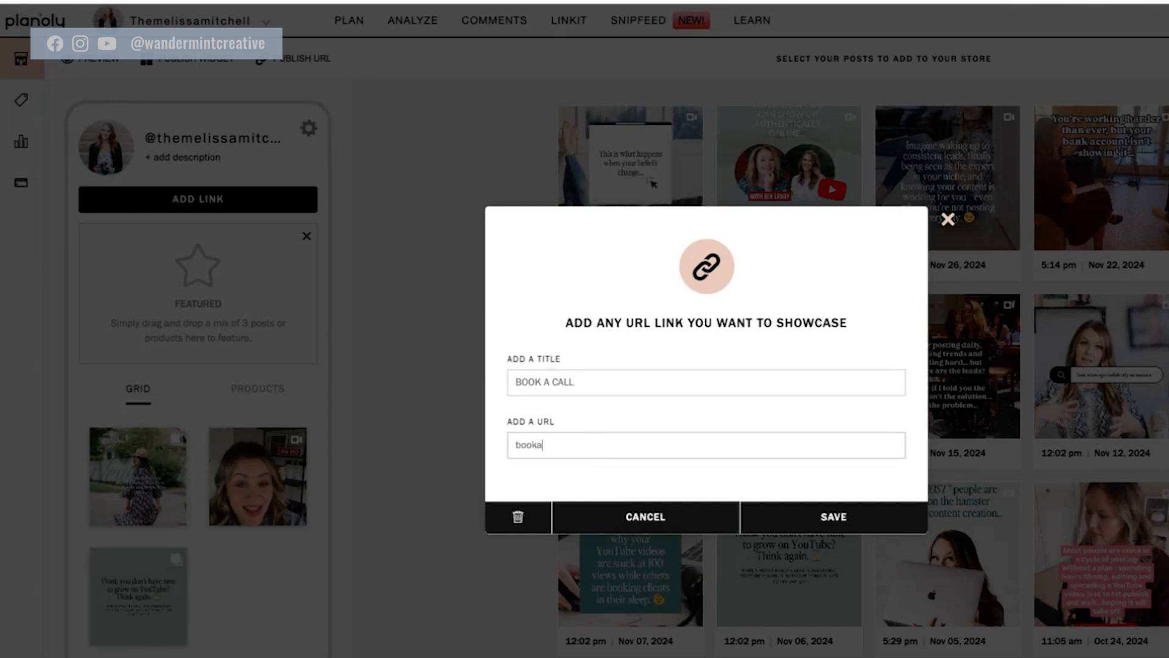
click(856, 514)
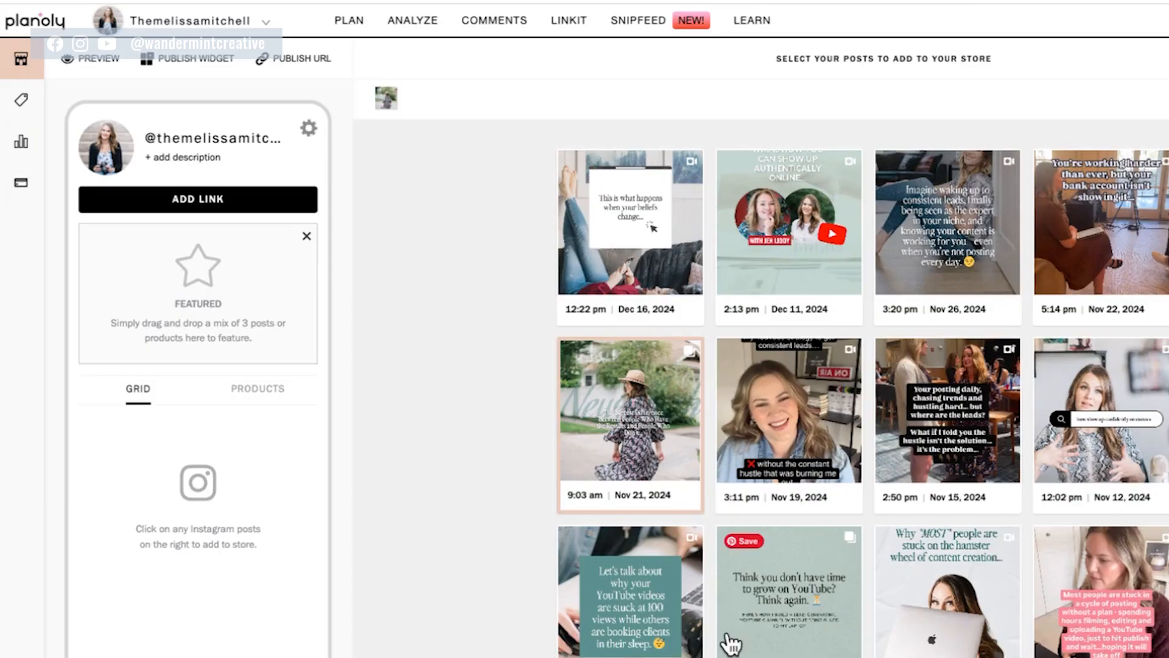
- Add the Nov 06 and Nov 07 posts to the Linkit store grid and view the products section
click(849, 547)
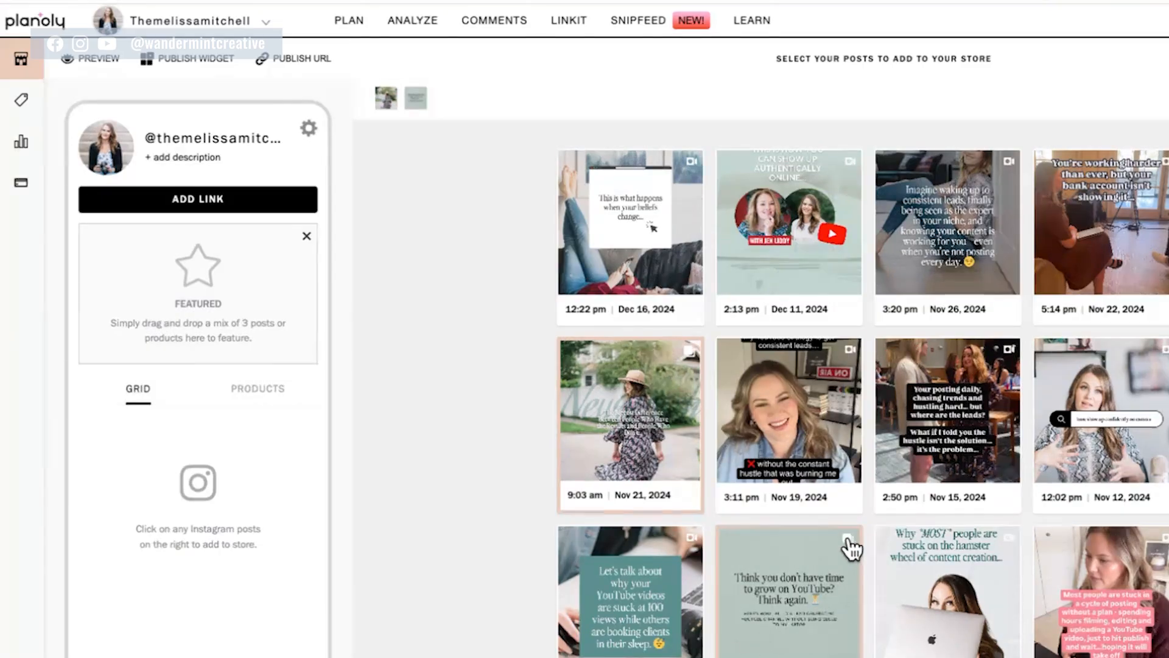
click(654, 563)
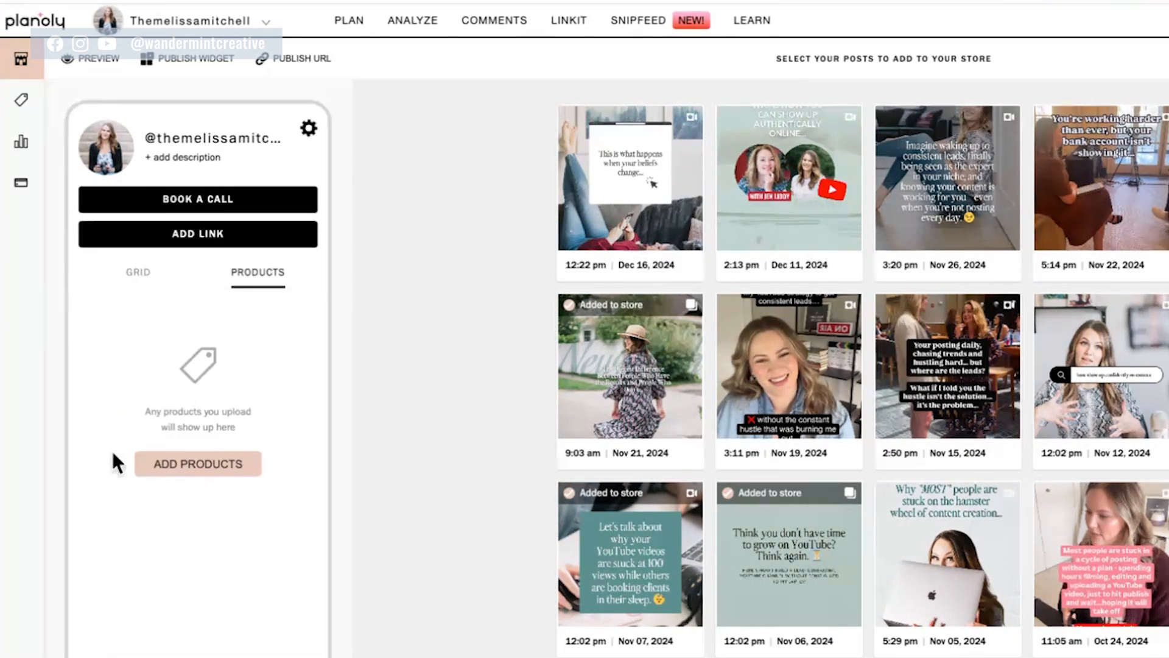
- Turn on the featured section in the Linkit page settings and toggle the product tab's visibility
click(138, 272)
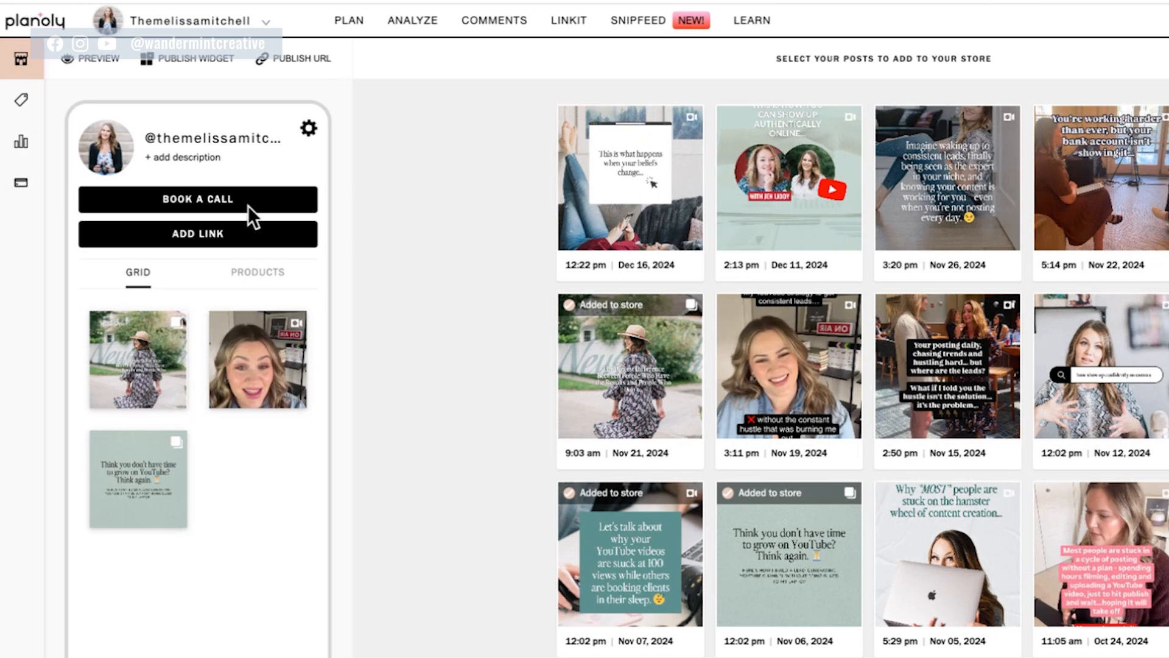
click(309, 128)
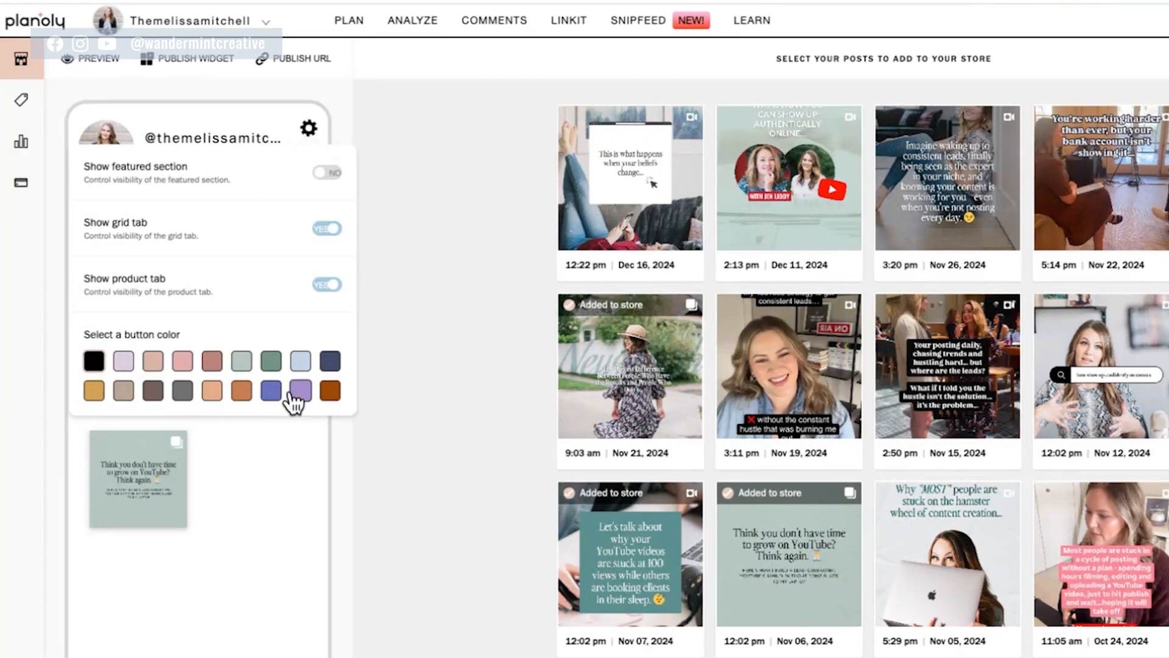
click(332, 282)
click(324, 169)
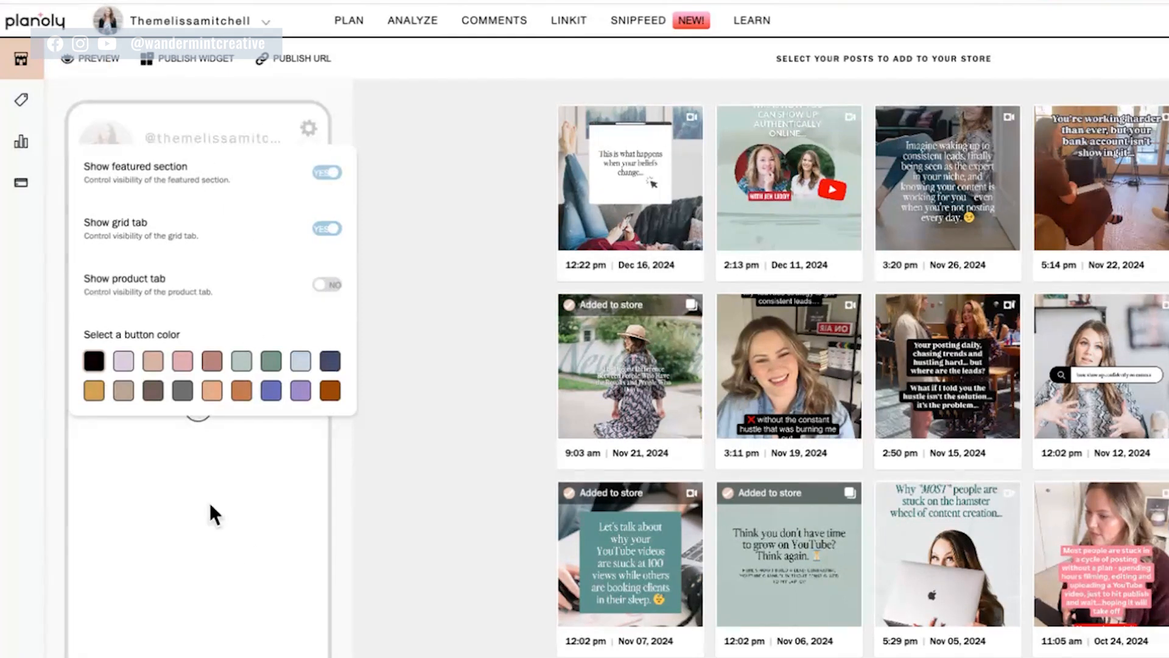
click(246, 601)
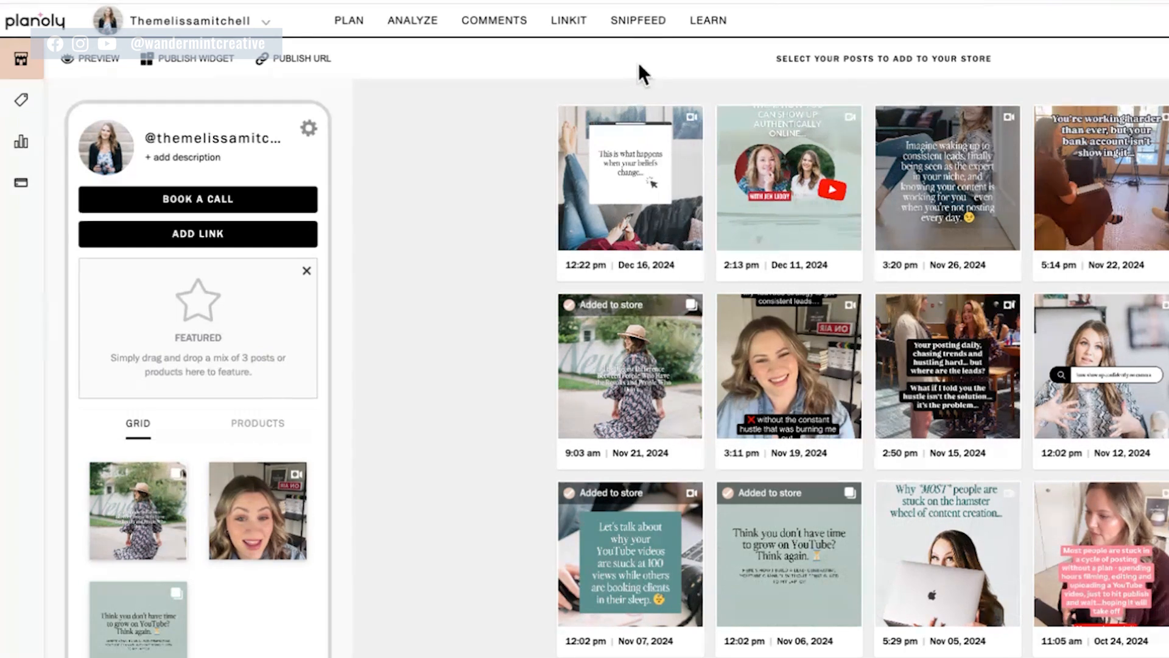
- Return to the planning calendar and switch to the Wandermint Creative multi-channel workspace
click(357, 26)
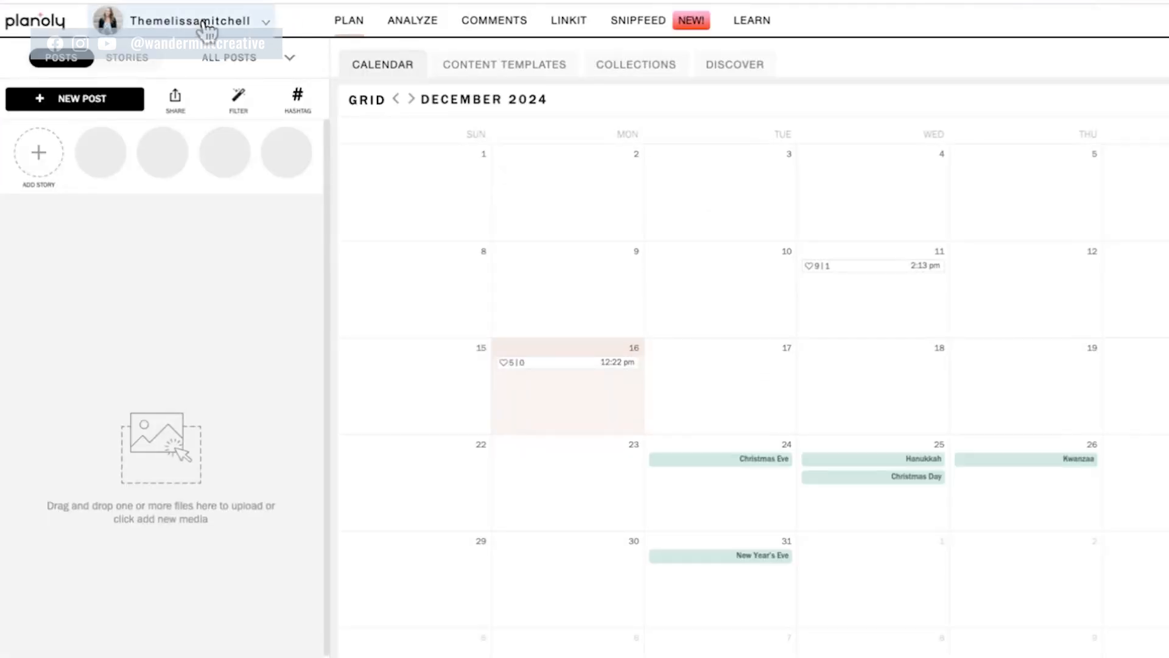
click(206, 24)
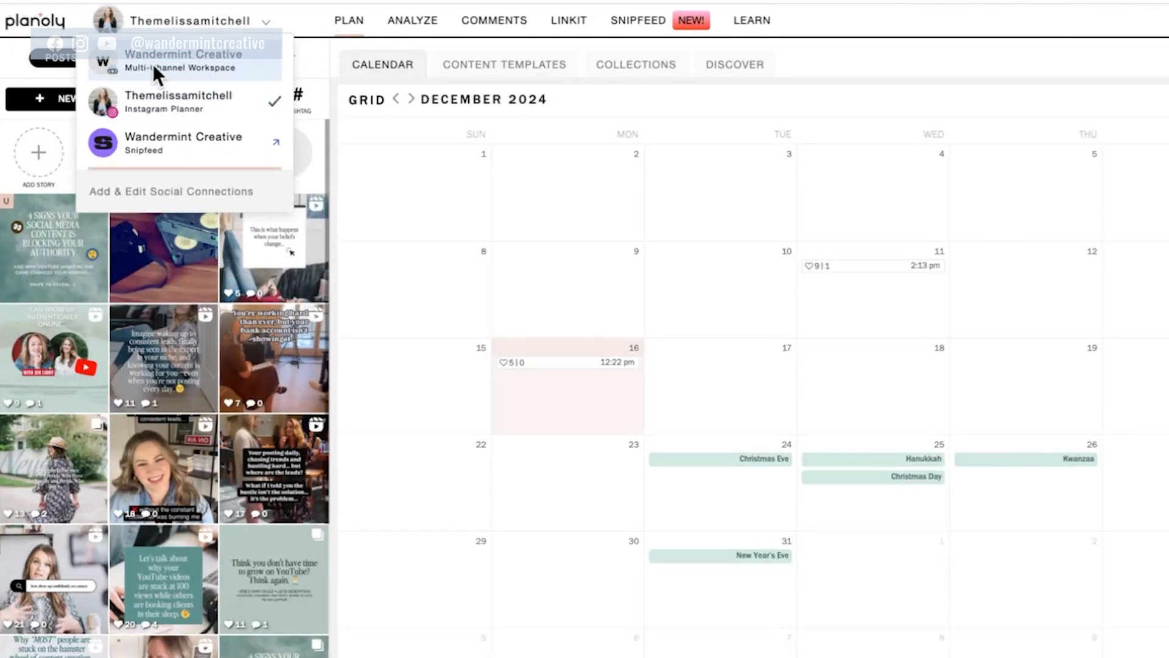
click(196, 64)
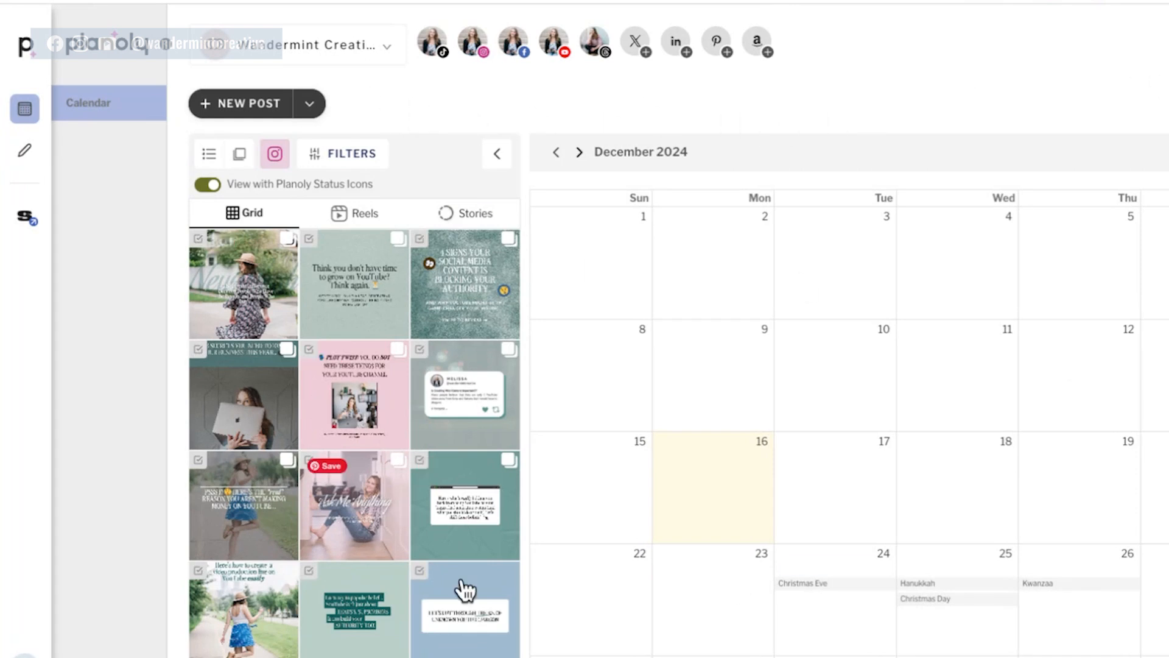
- Look over the December 2024 calendar and view the connection options of the linked TikTok account
scroll(823, 316, down, 1)
scroll(765, 274, down, 2)
scroll(762, 307, up, 2)
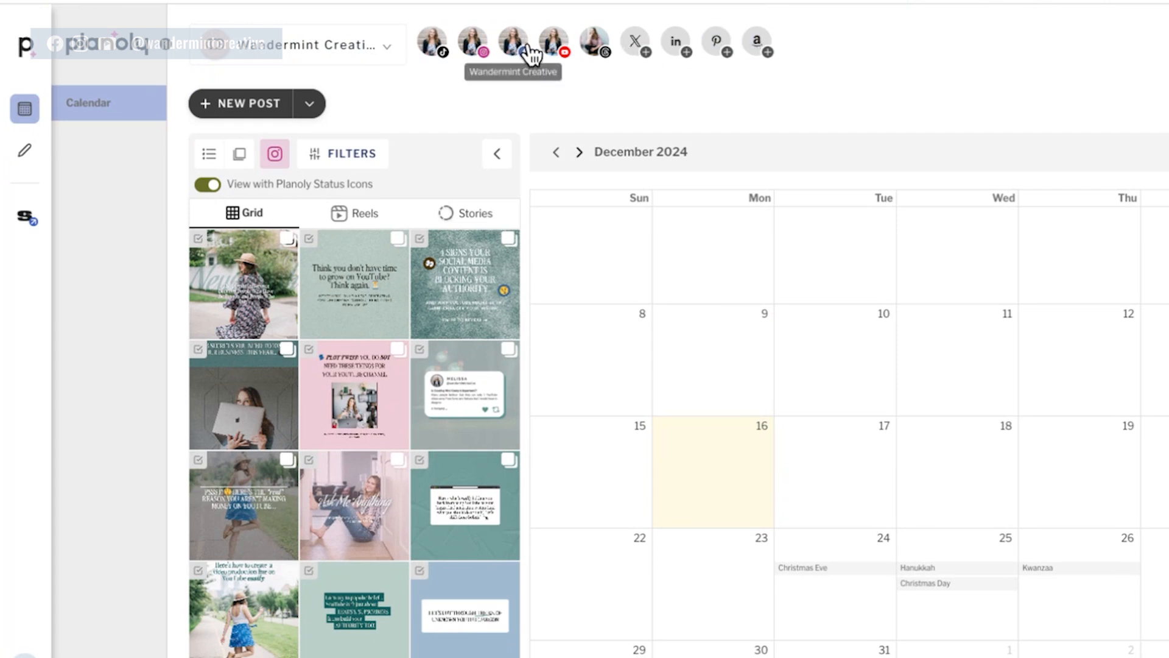
click(436, 48)
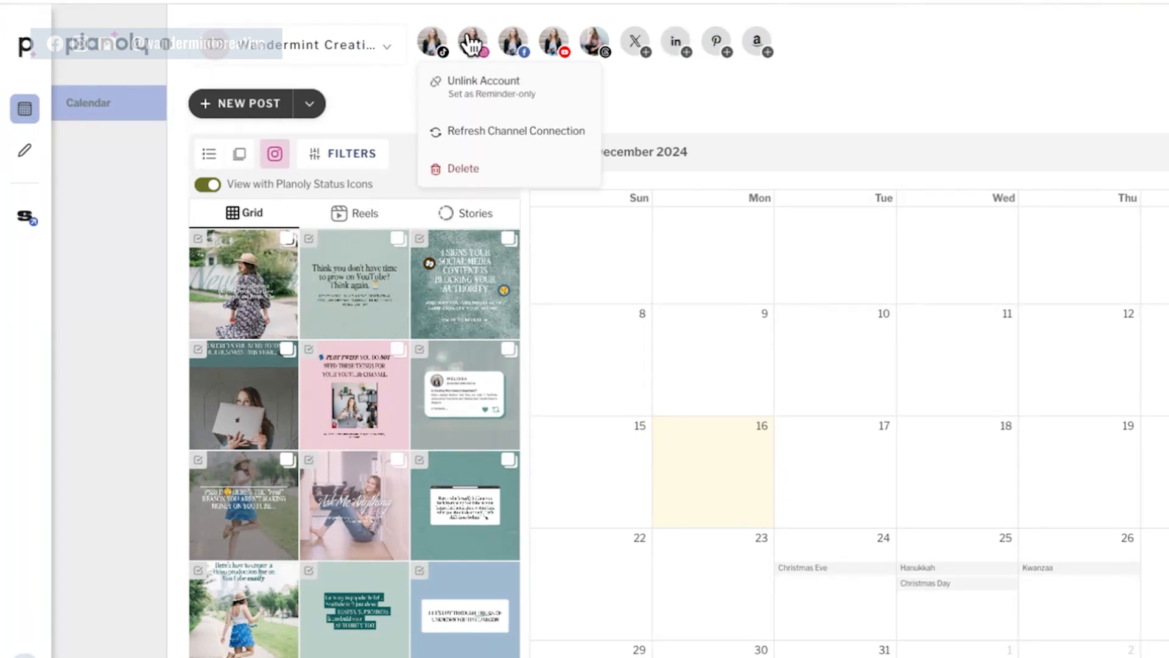
mouse_move(556, 49)
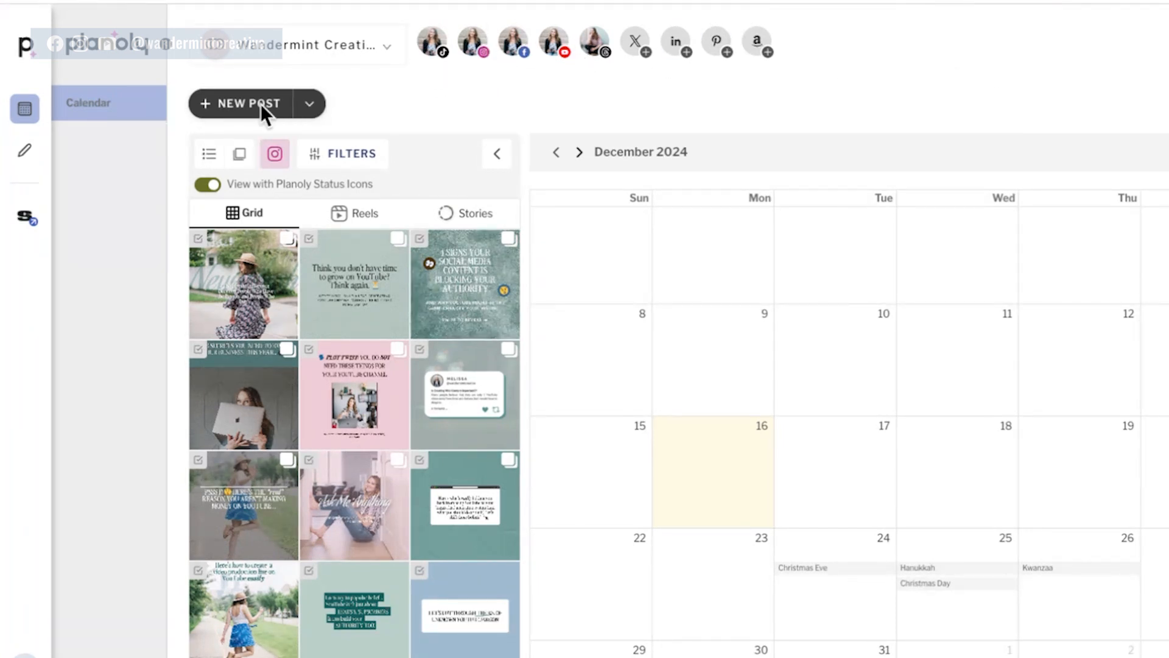
- Start a new post, include the TikTok, YouTube and Threads channels, and examine each channel's post section
click(243, 105)
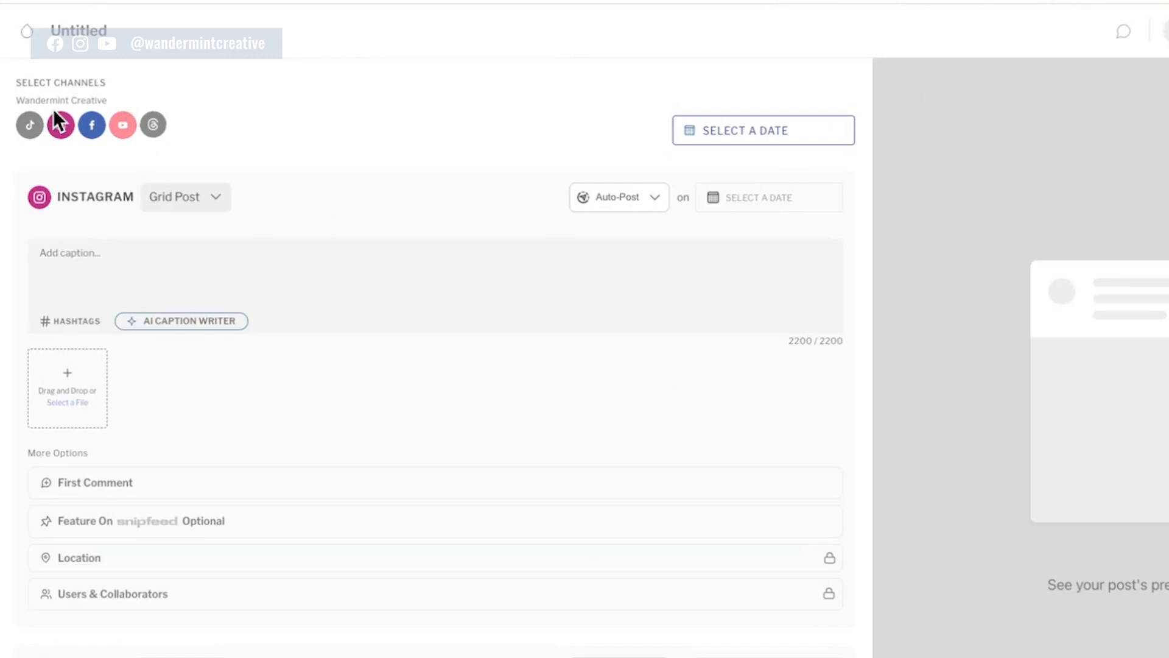
click(29, 126)
click(123, 126)
click(154, 126)
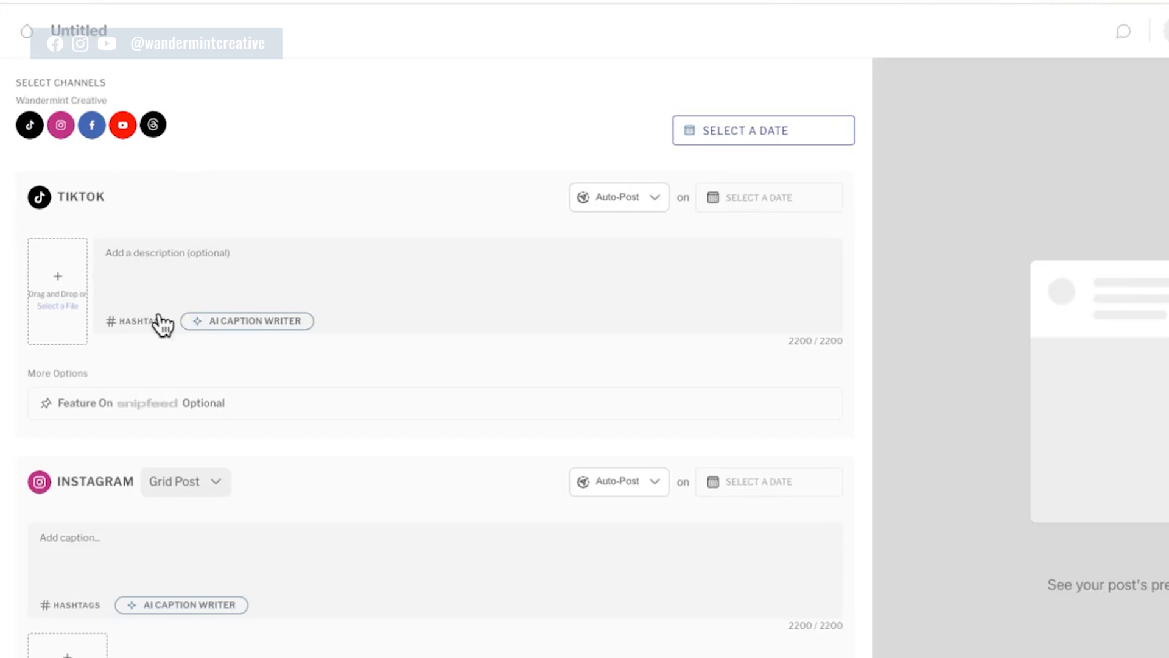
scroll(162, 225, down, 10)
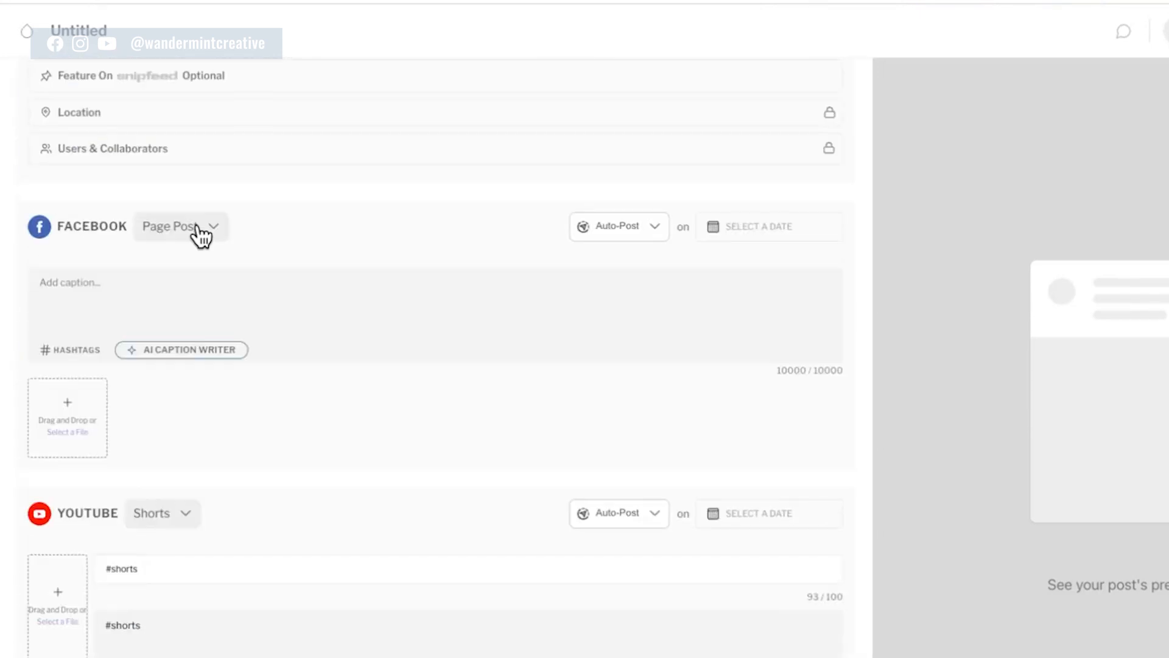
scroll(198, 234, down, 7)
scroll(355, 555, up, 15)
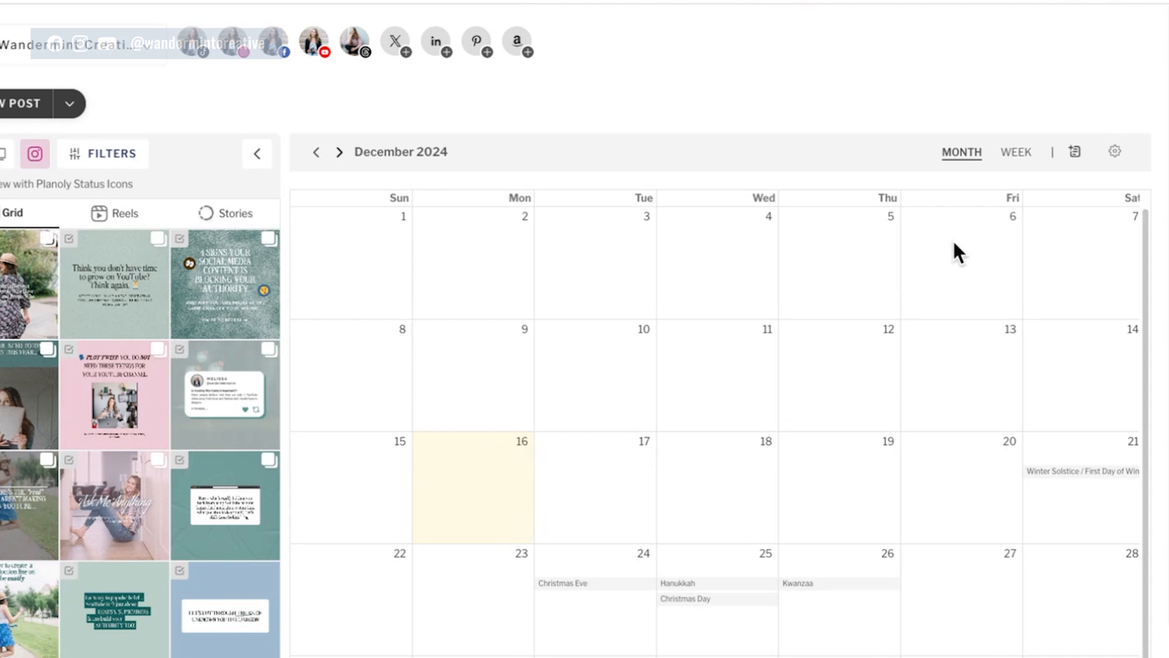
- Create and save a calendar placeholder titled CONTENT IDEAS on Dec 16, 2024
click(1076, 152)
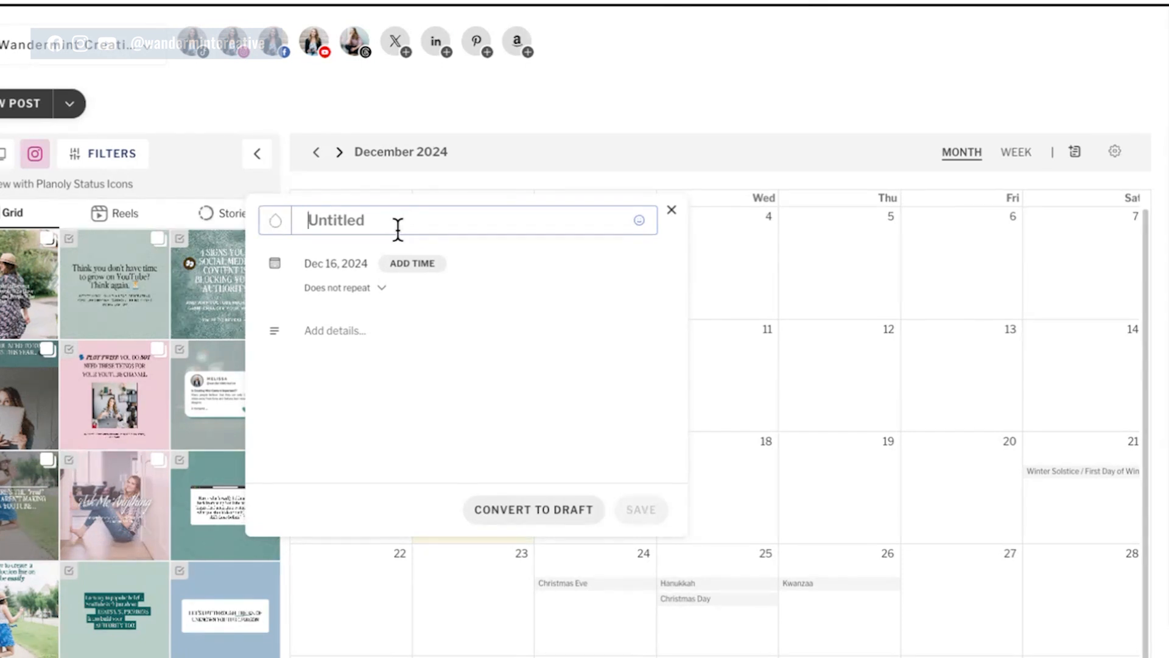
text(CONTENT IDEAS)
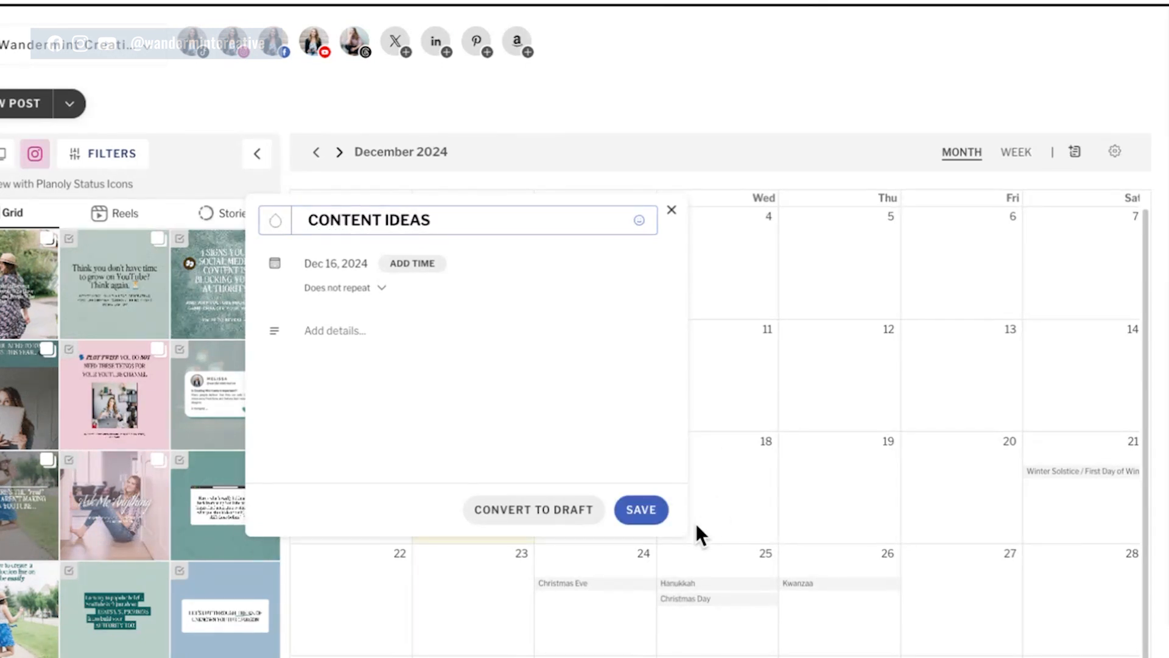
click(644, 509)
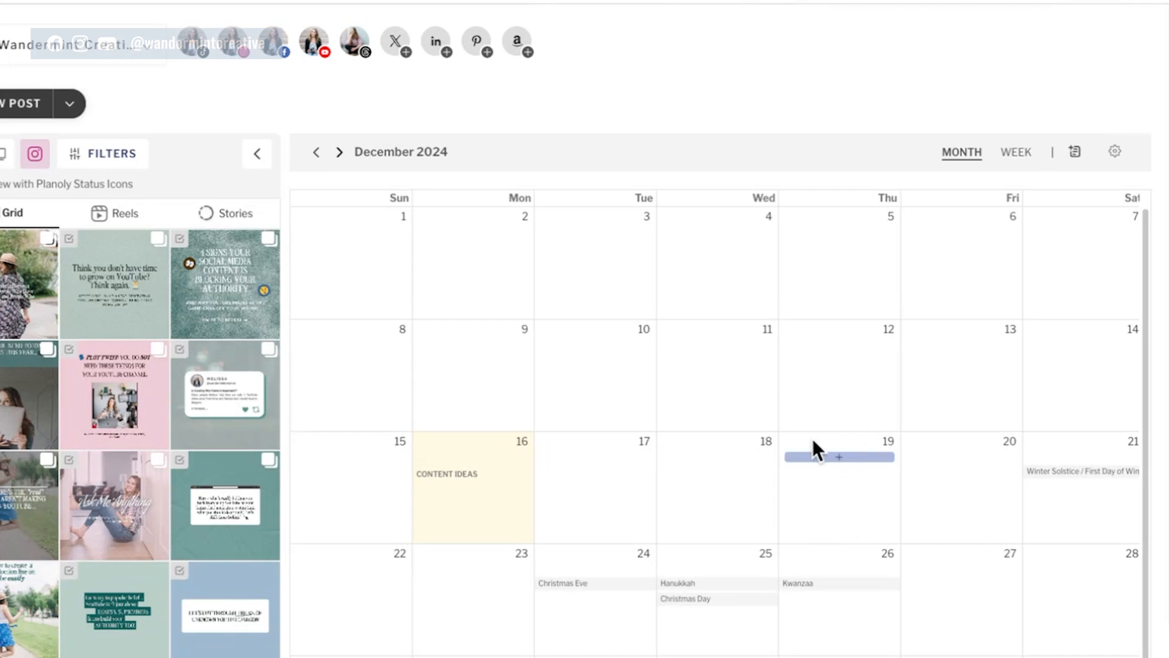
- Create and save a placeholder titled IDEAS on Dec 19, 2024
click(831, 457)
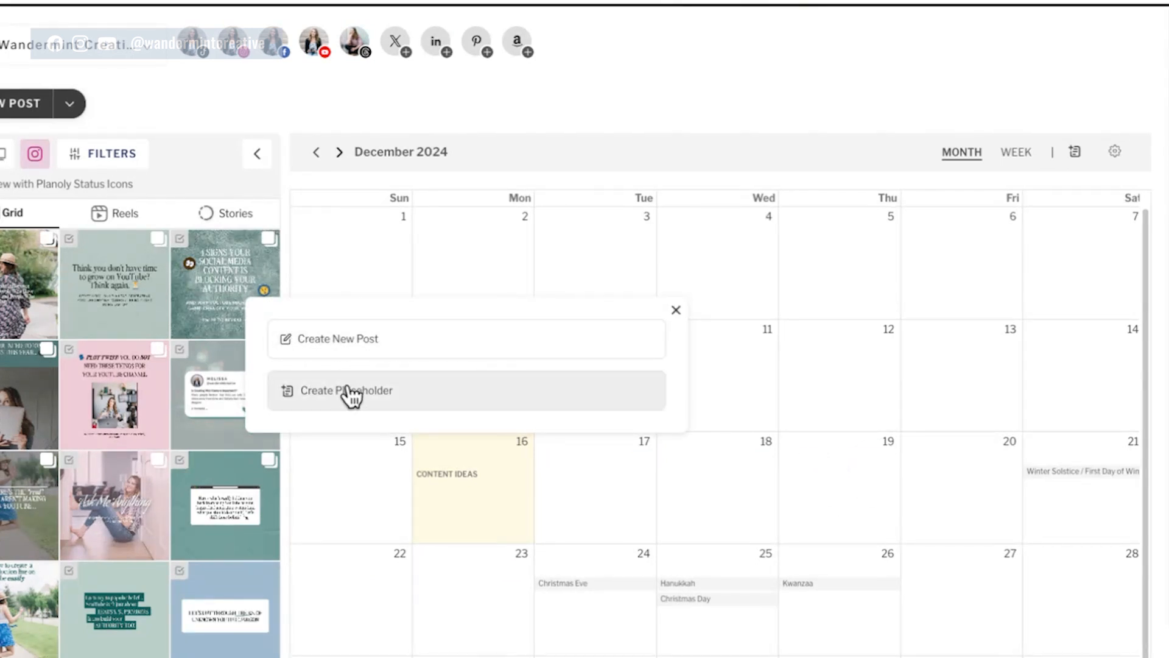
click(405, 403)
click(357, 219)
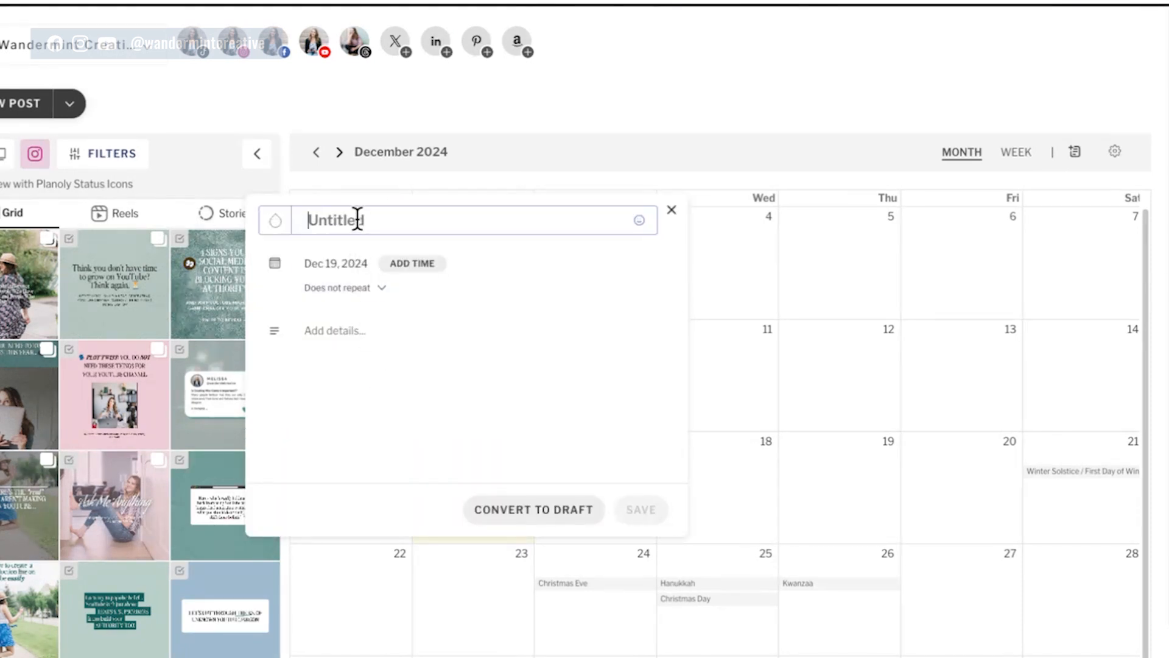
text(IDEAS)
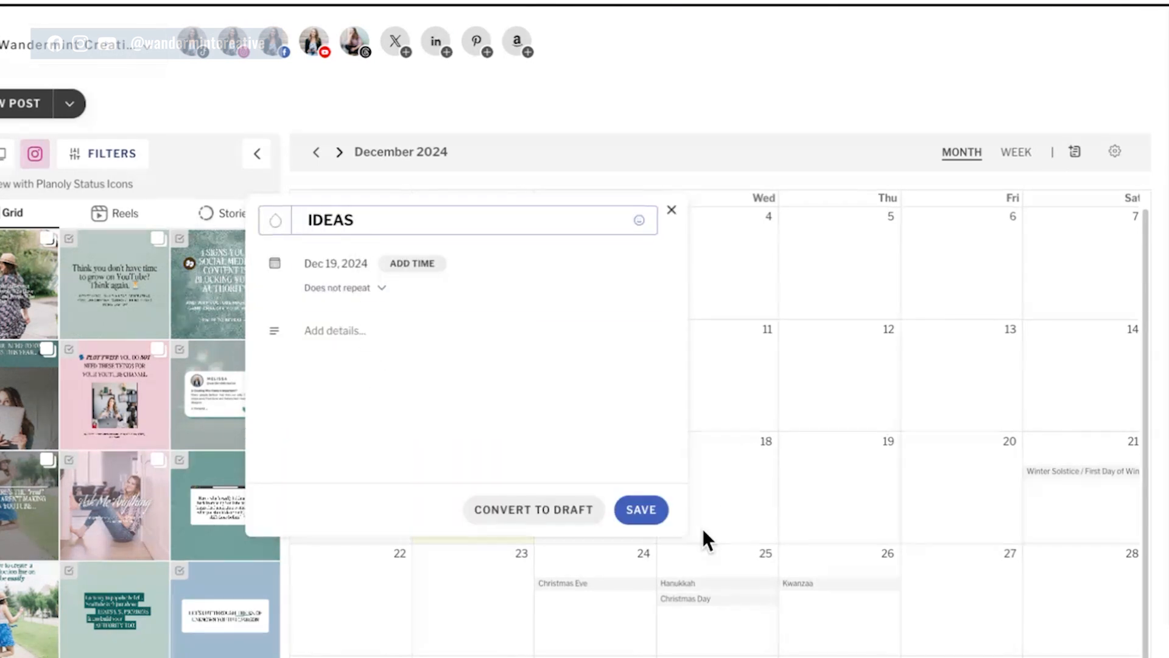
click(653, 517)
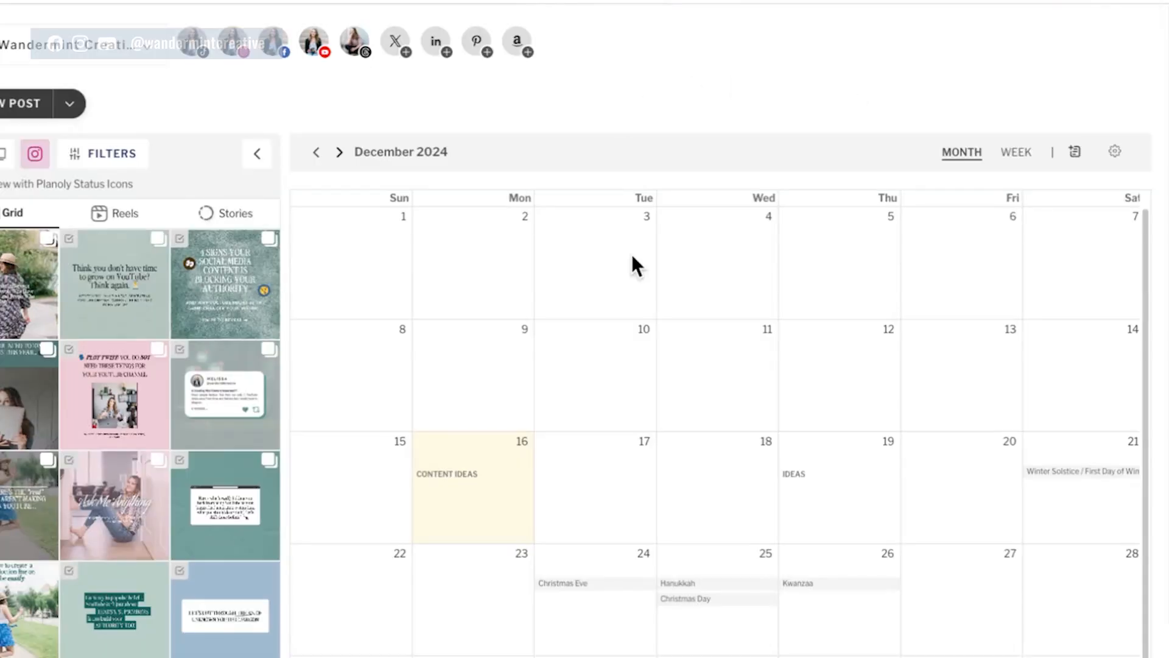
- Start a new post on Dec 17, 2024 and select the TikTok, Instagram, Facebook, YouTube and Threads channels
mouse_move(610, 470)
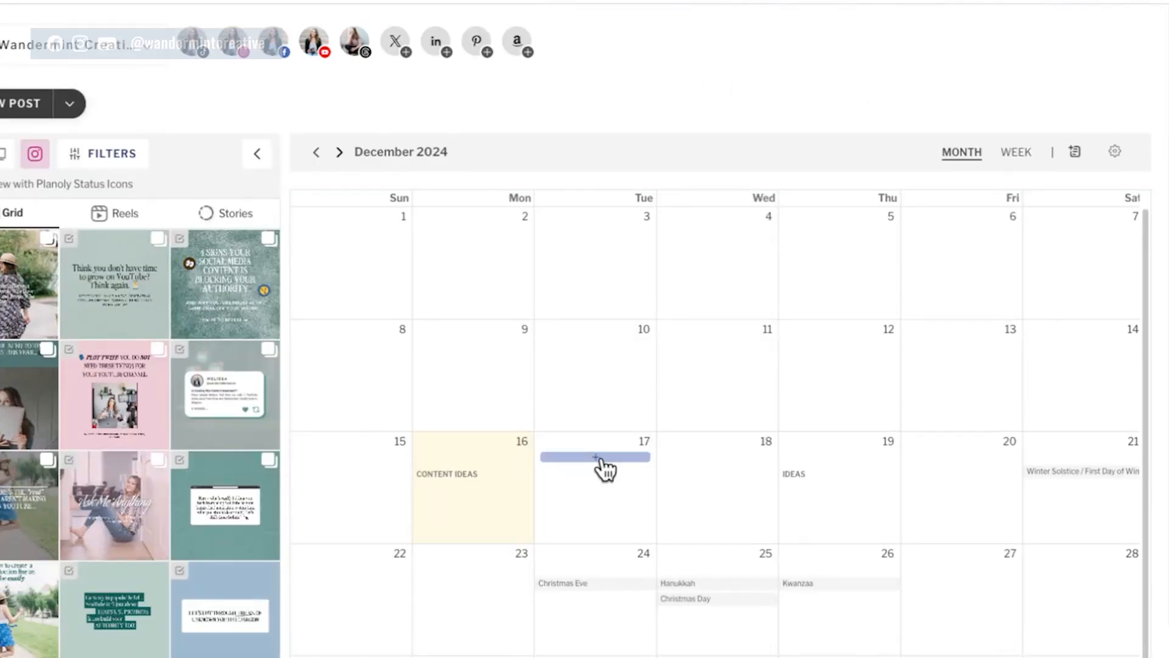
click(597, 457)
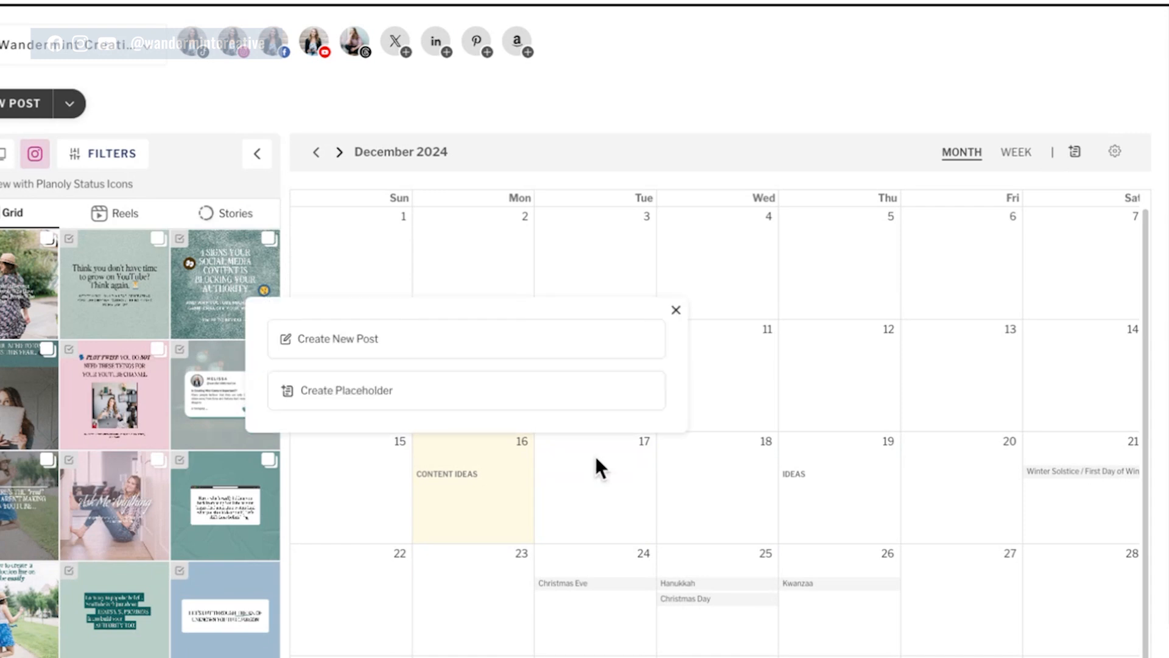
click(367, 348)
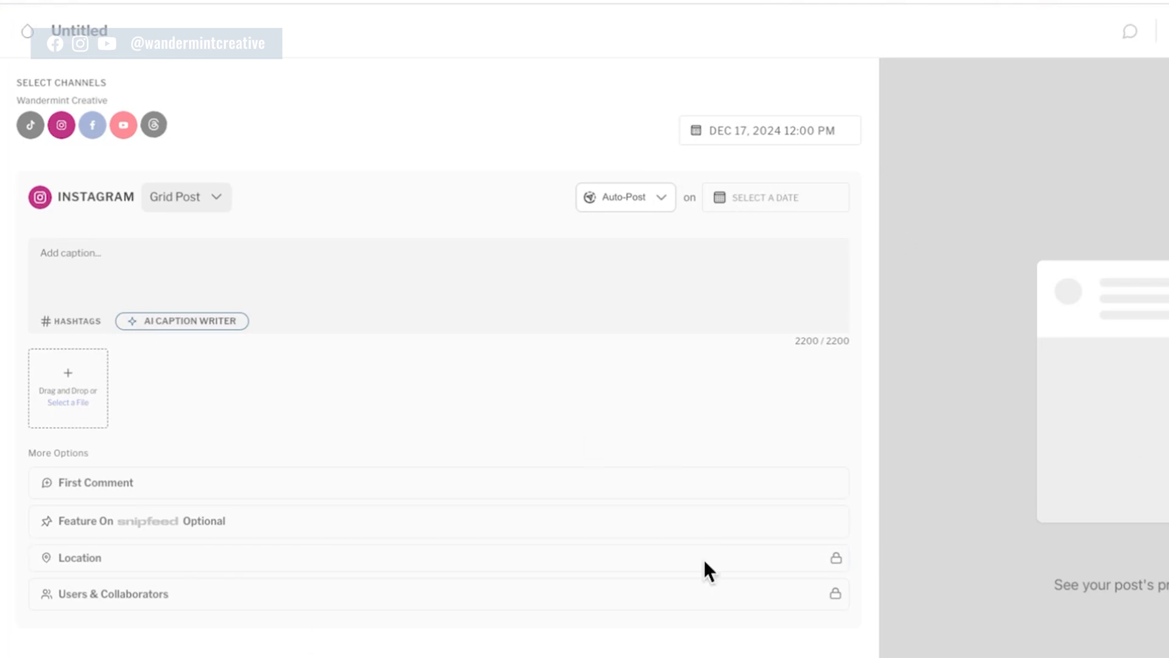
click(31, 124)
click(70, 126)
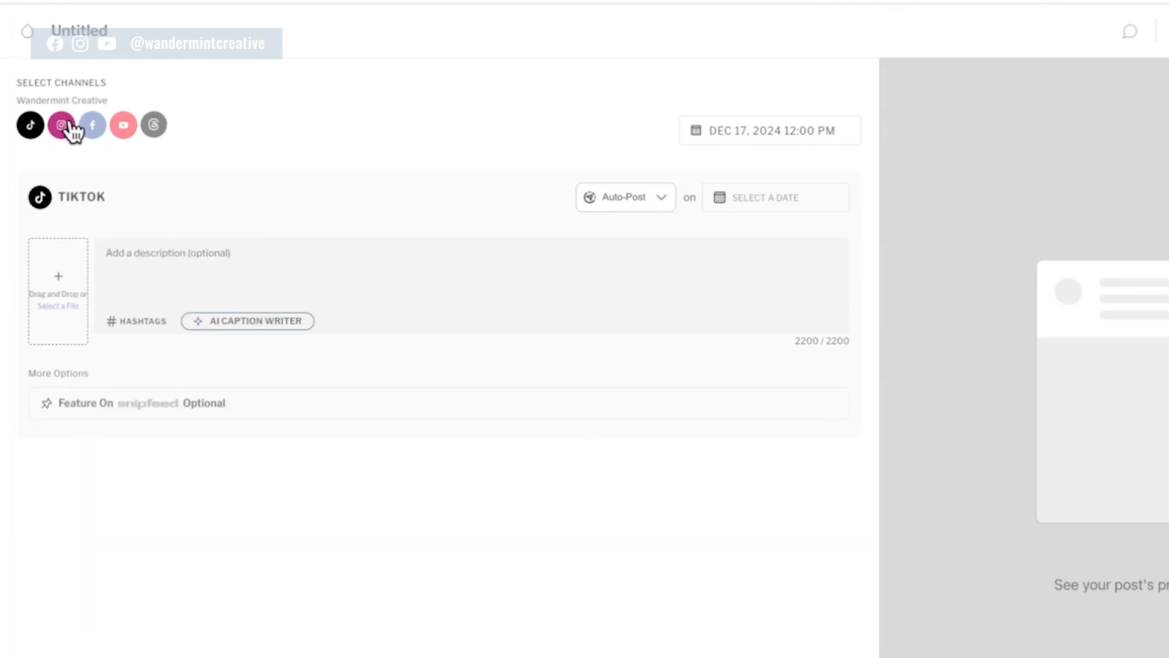
click(93, 127)
click(123, 126)
click(152, 128)
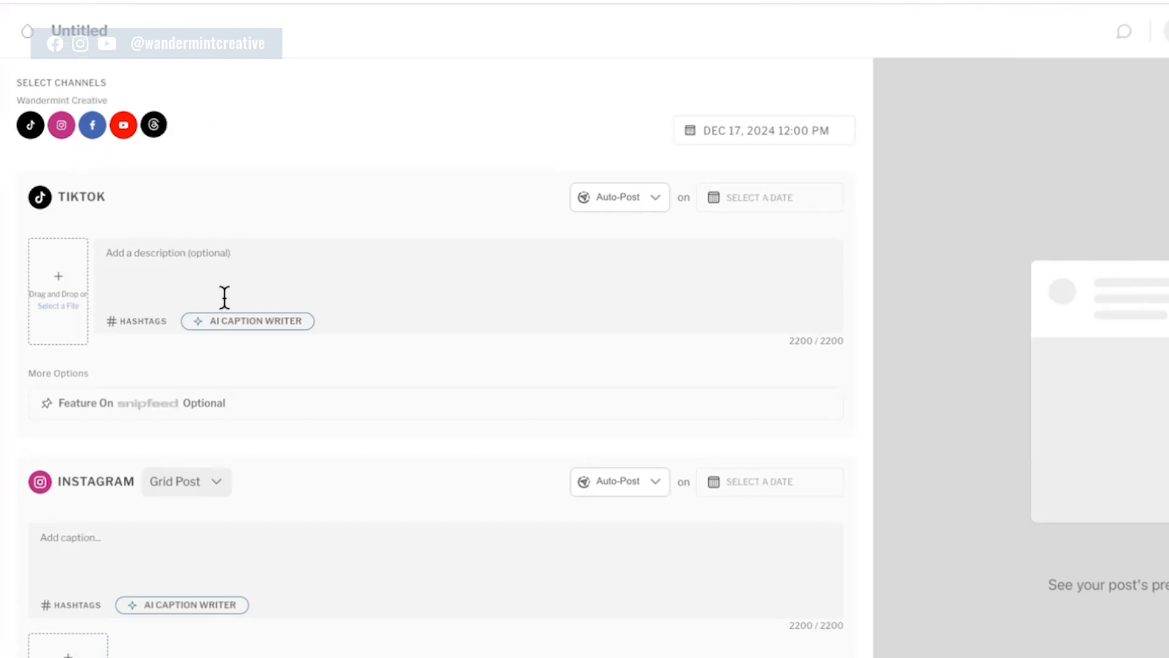
- Add the video file to the TikTok section and check the media in the other channels' sections
scroll(263, 319, down, 1)
scroll(368, 304, down, 15)
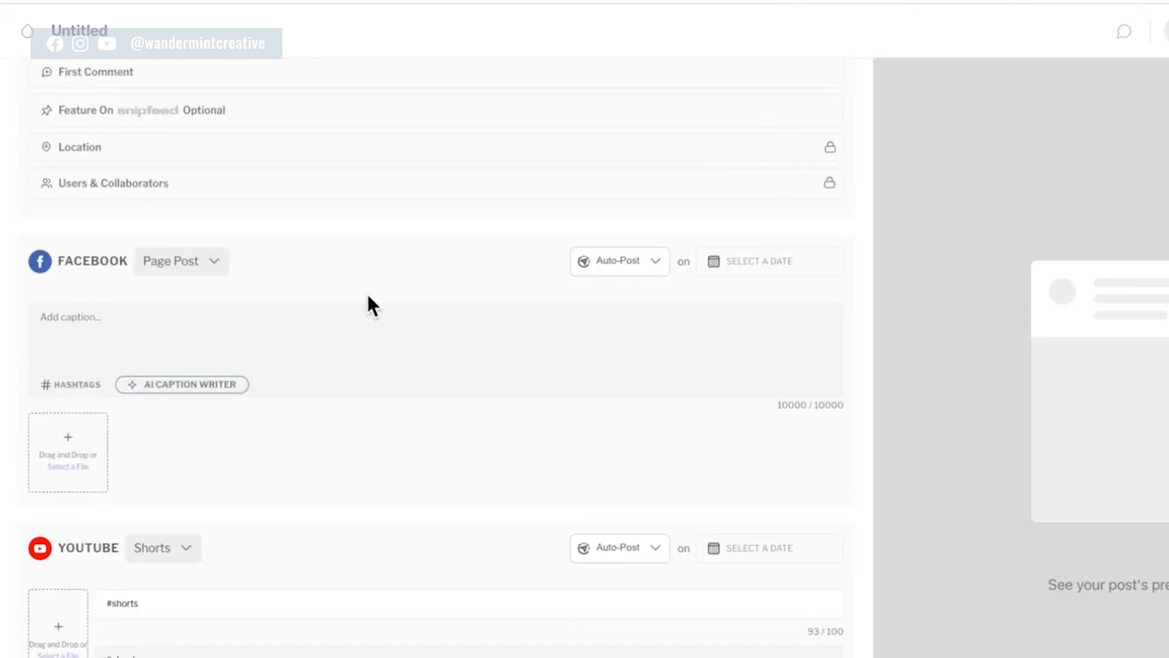
scroll(365, 292, up, 8)
scroll(374, 274, up, 10)
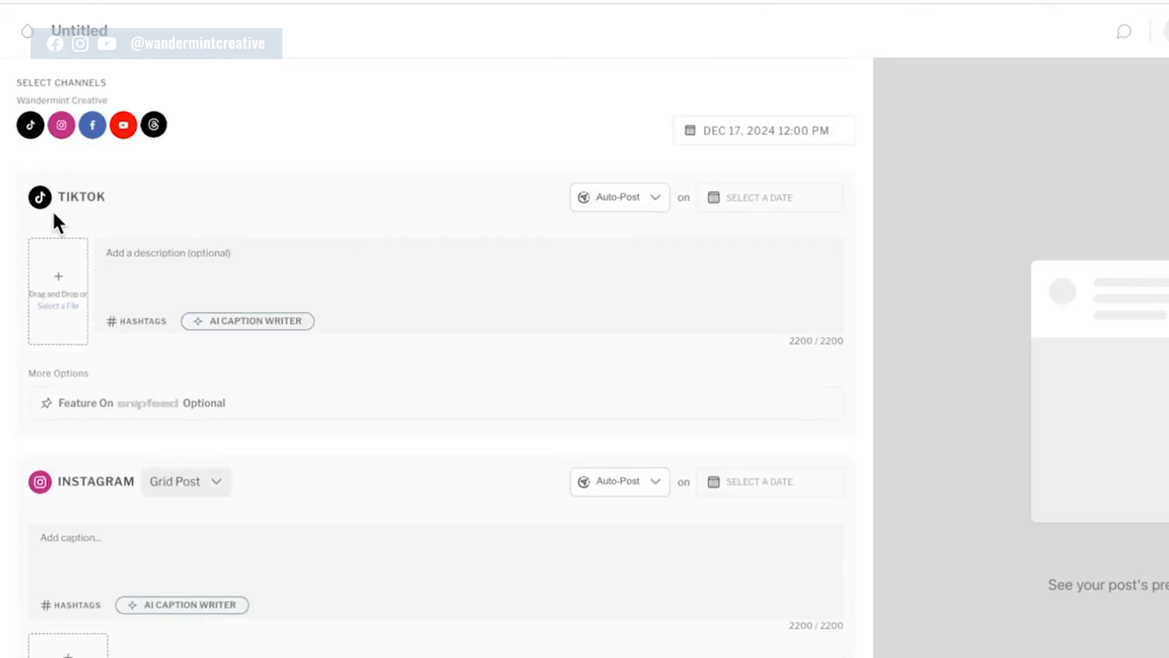
click(58, 307)
click(661, 352)
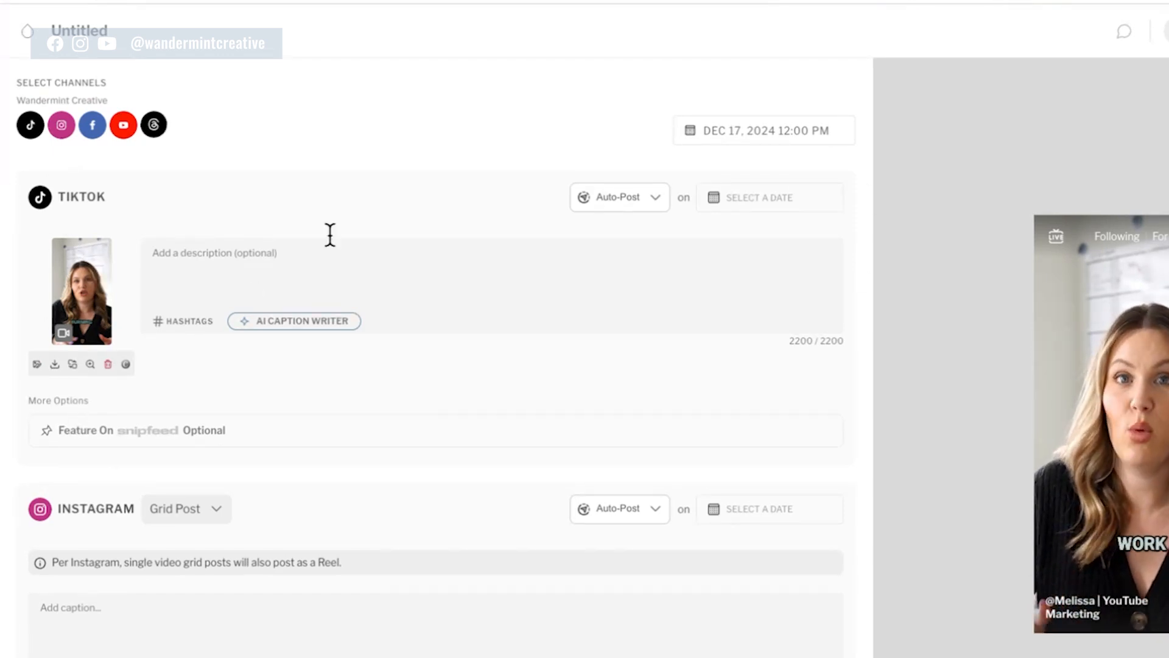
scroll(116, 287, down, 1)
scroll(116, 287, down, 10)
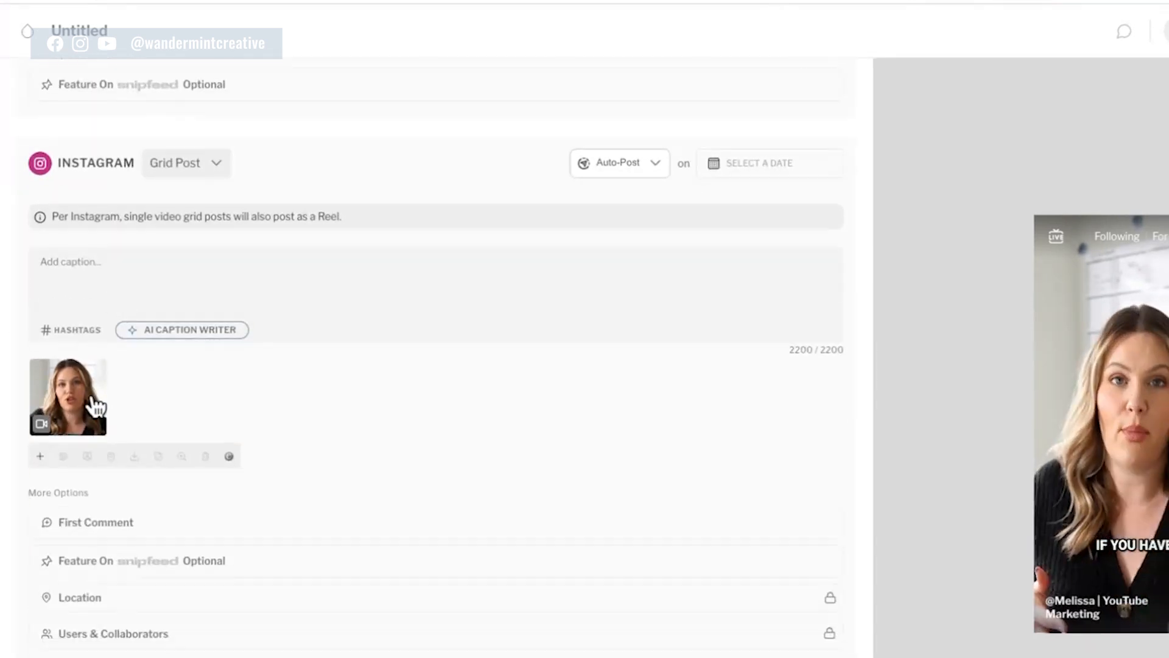
scroll(93, 390, down, 12)
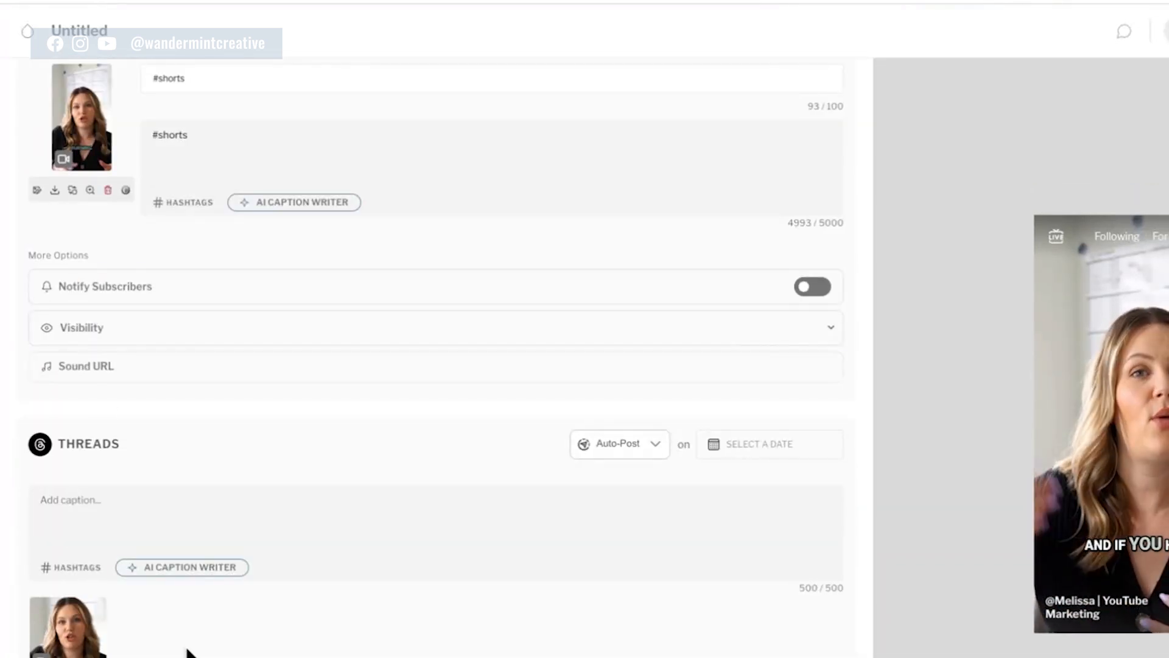
scroll(291, 513, up, 20)
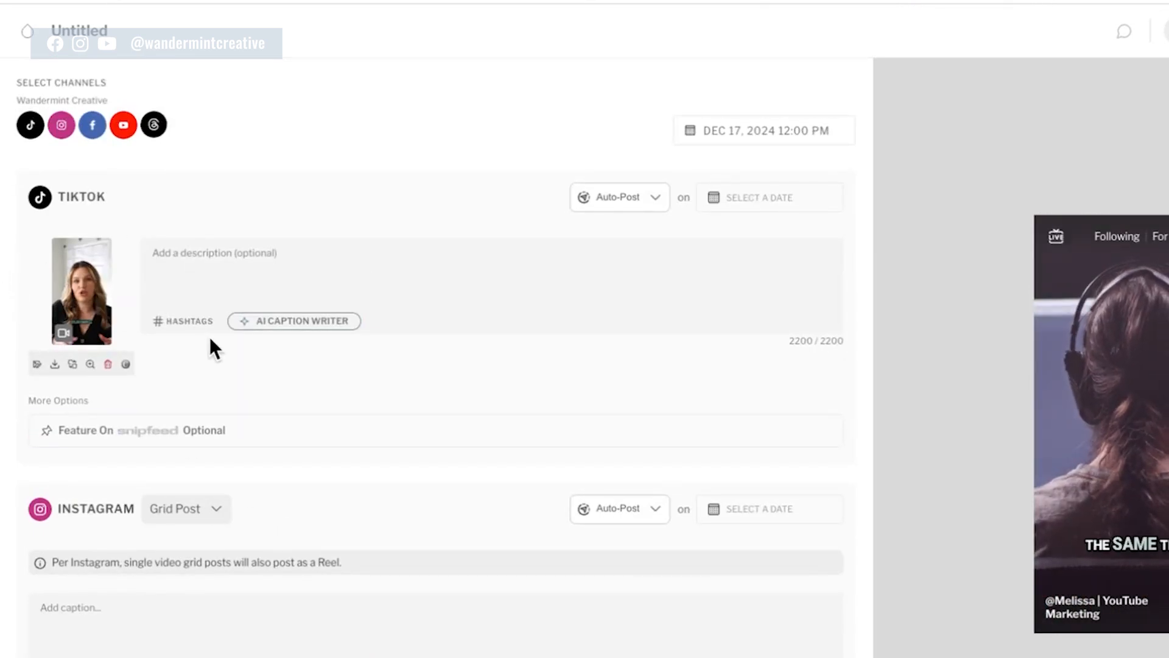
- Write the TikTok description "Repurposing Tricks to save you time." with the hashtags #repurposing #repurposecontent #youtubecontent
click(223, 257)
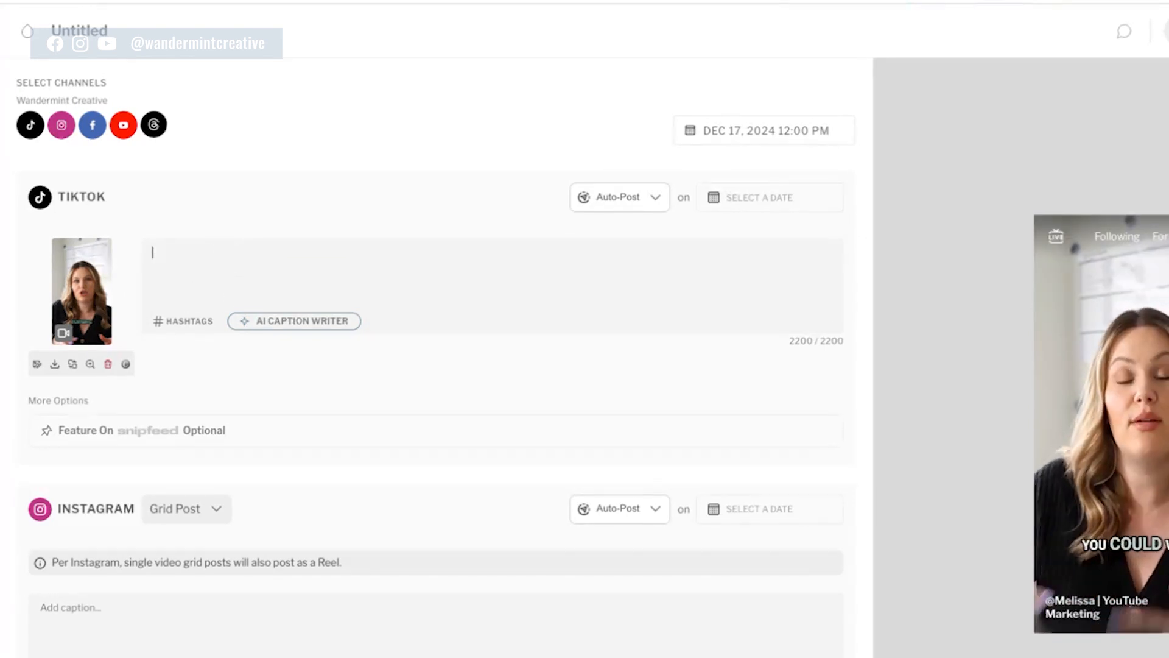
text(Repurposing Tricks to save you time.)
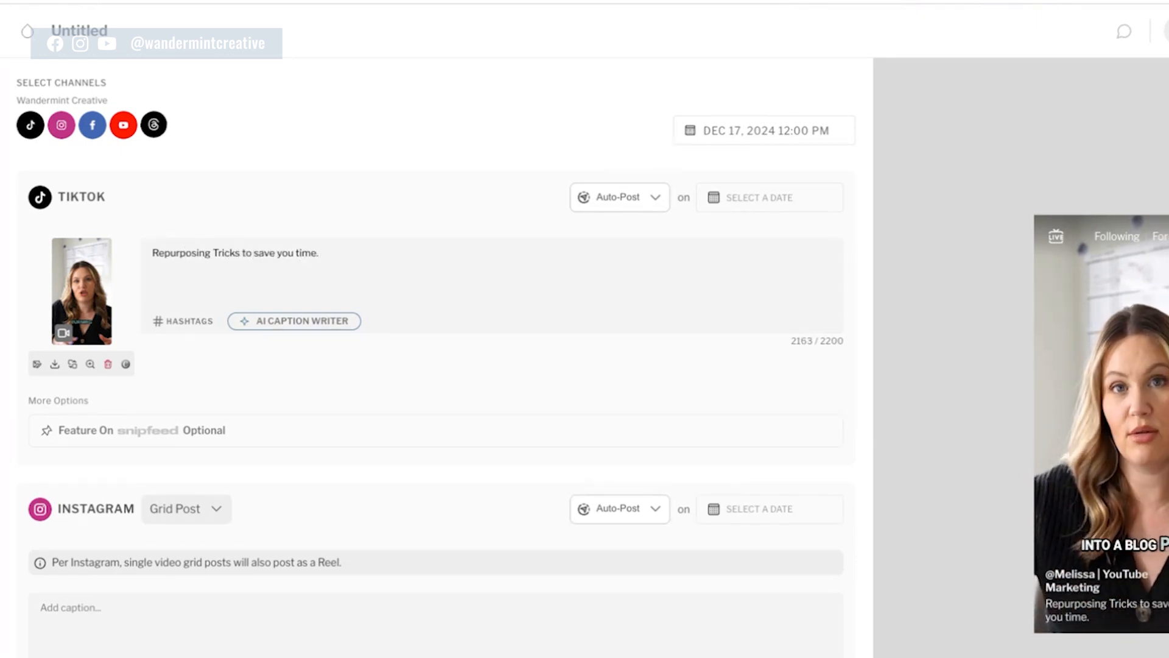
text(rp)
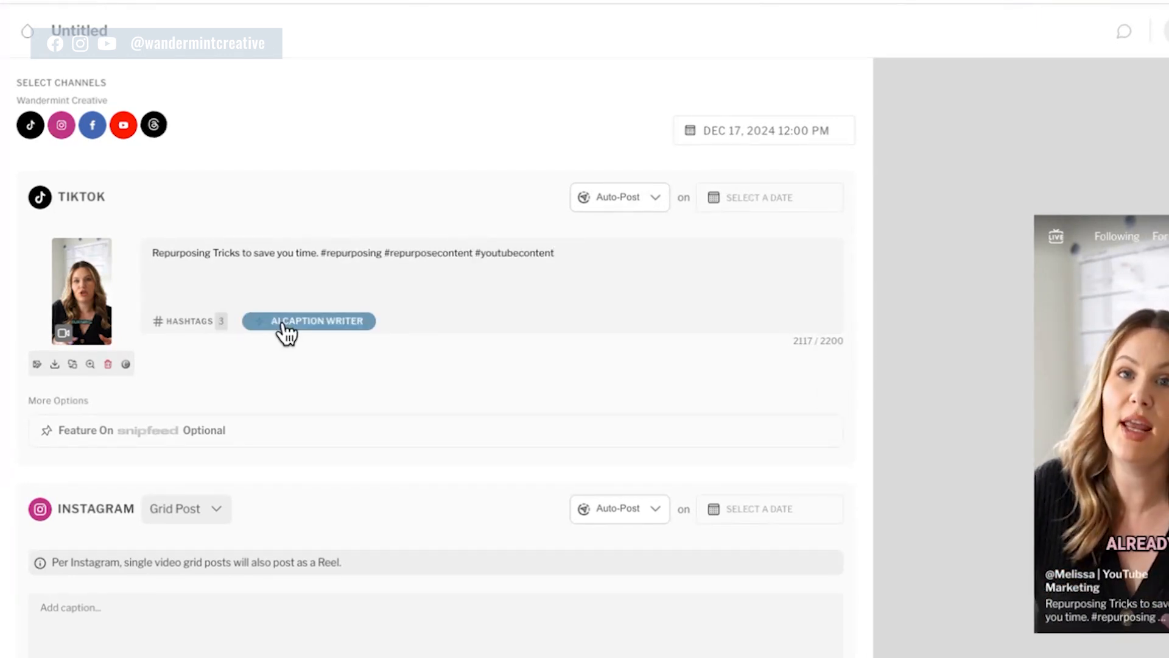
- Open the AI Caption Writer for the TikTok description, look over its prompts and tone options, and close it
click(337, 325)
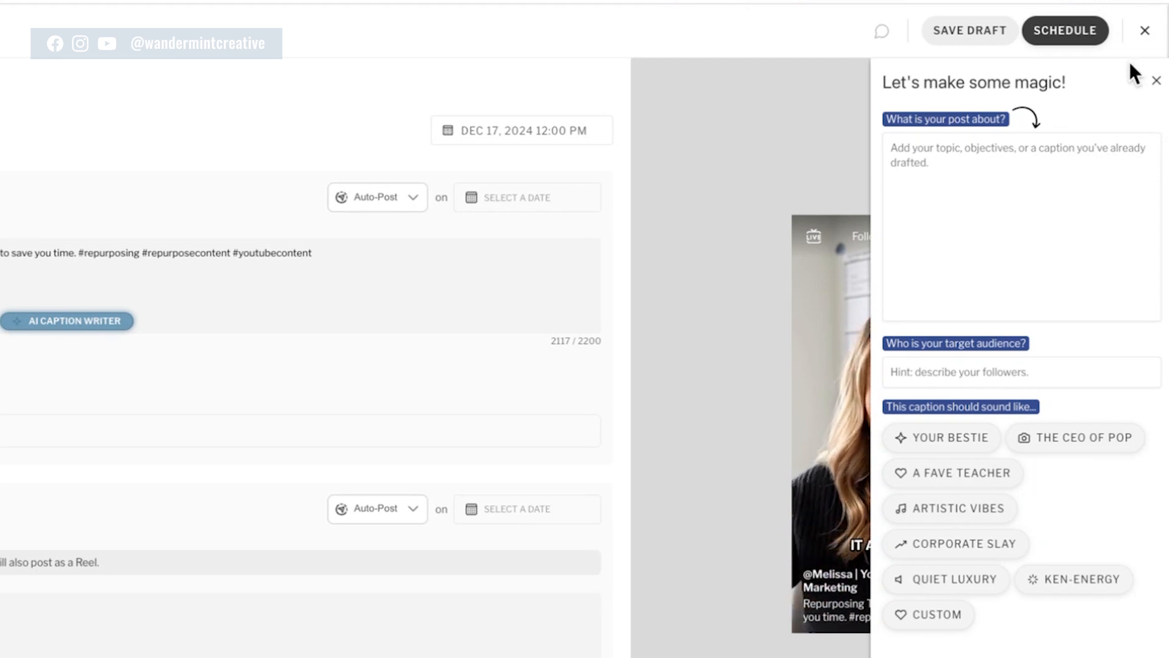
click(1156, 84)
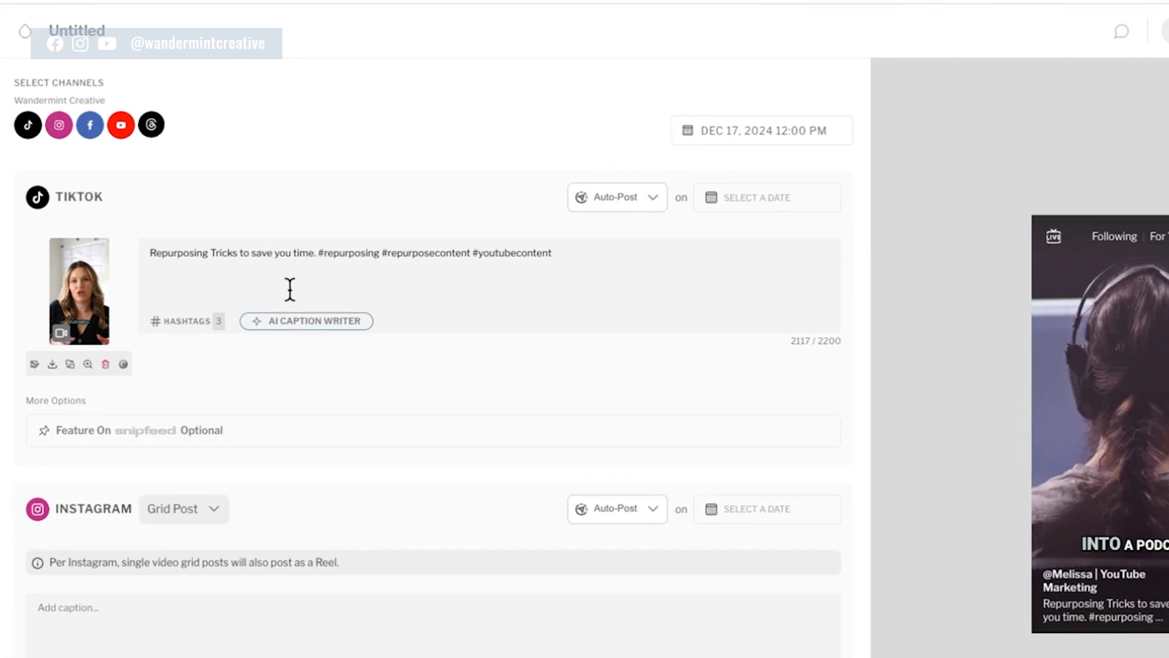
scroll(287, 287, down, 4)
scroll(215, 216, up, 1)
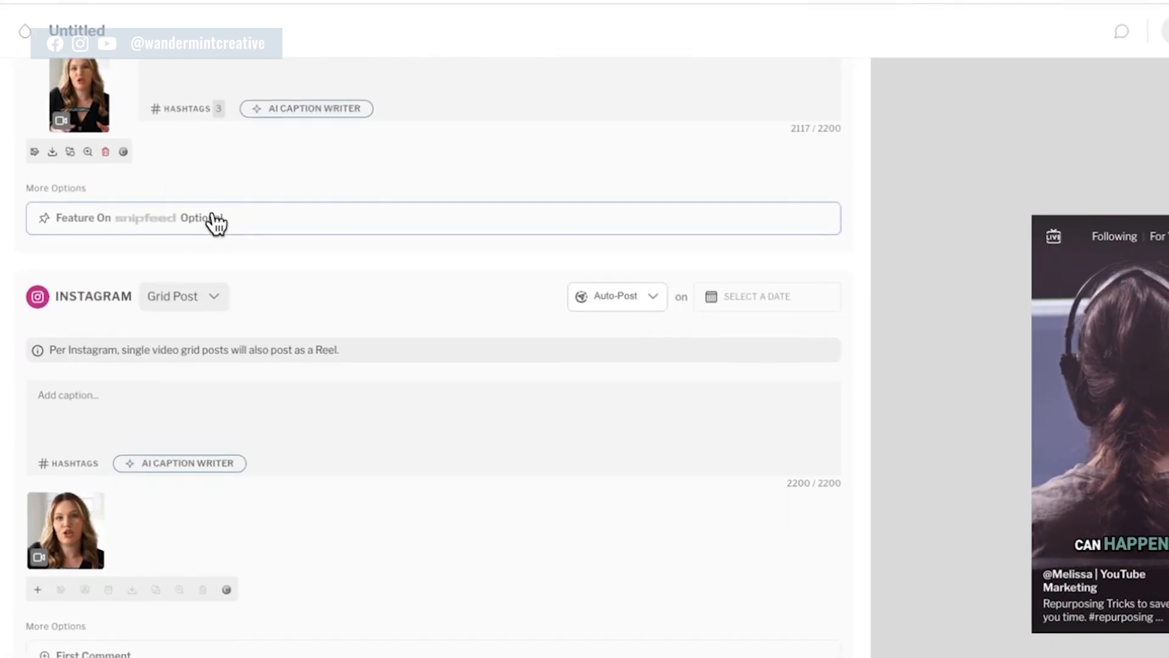
scroll(214, 214, down, 1)
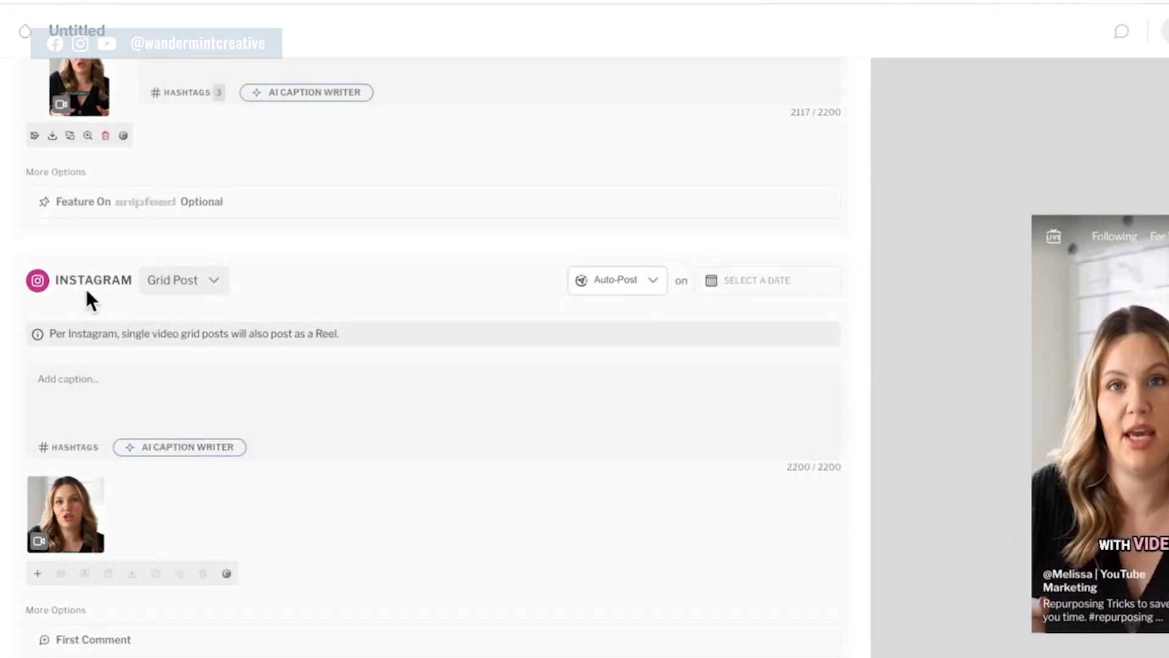
click(193, 290)
click(177, 319)
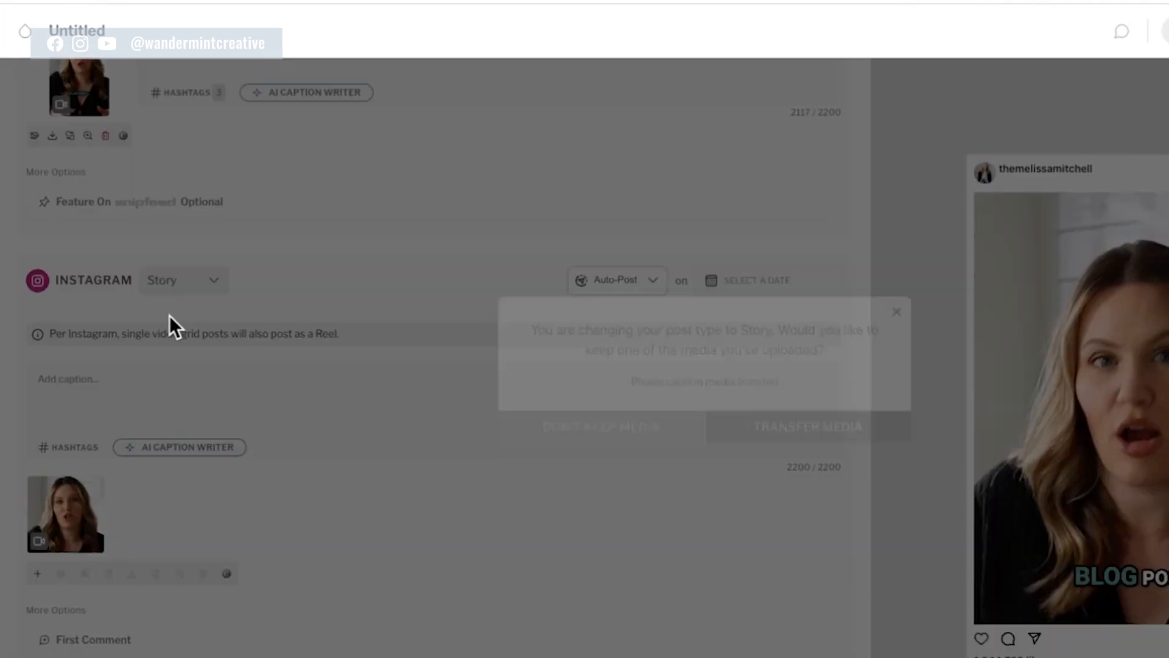
click(895, 313)
- Change the Instagram post type to Reel and transfer the uploaded video to it
click(194, 289)
click(164, 298)
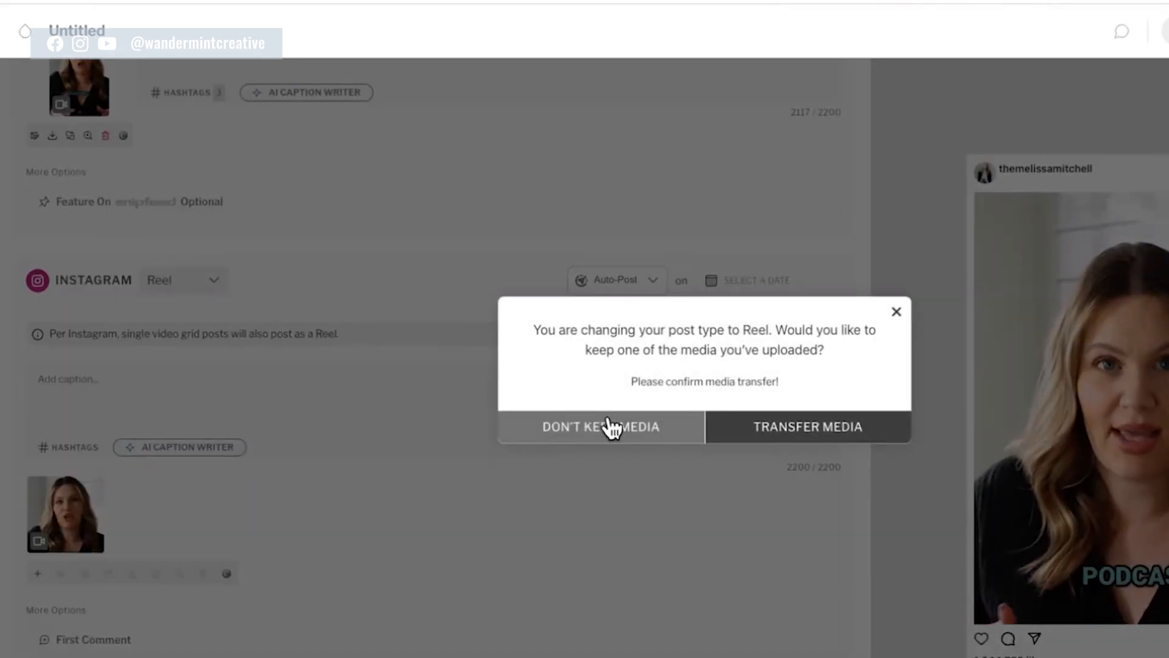
click(789, 437)
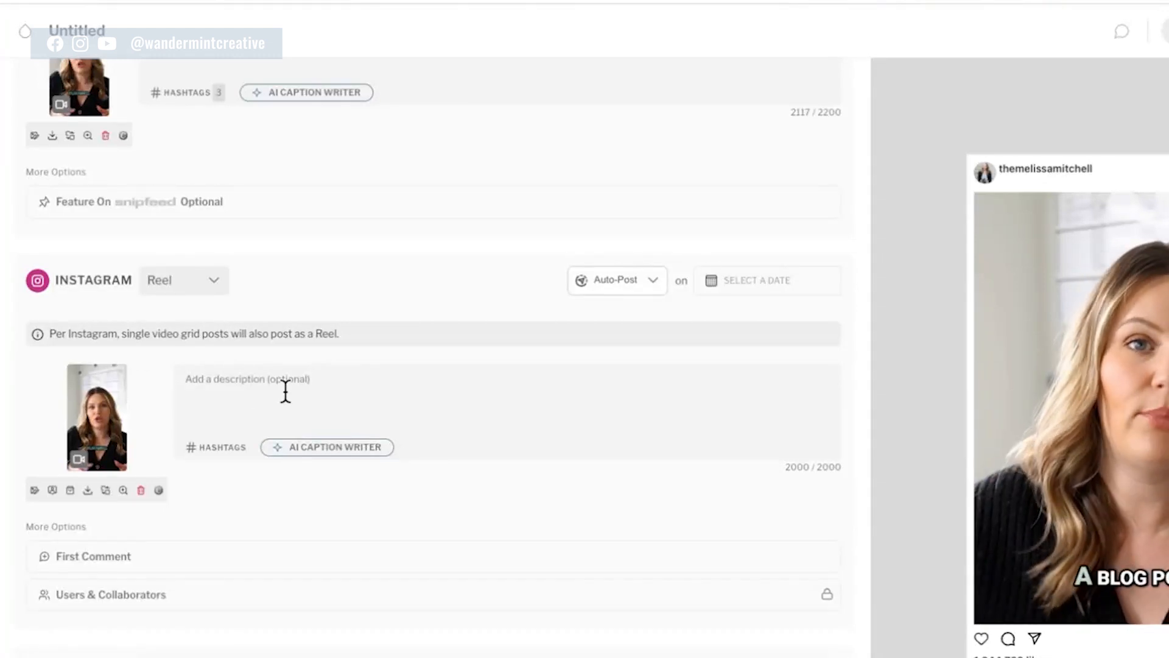
- Copy the full TikTok description, including its hashtags, into the Instagram Reel description
scroll(248, 400, up, 4)
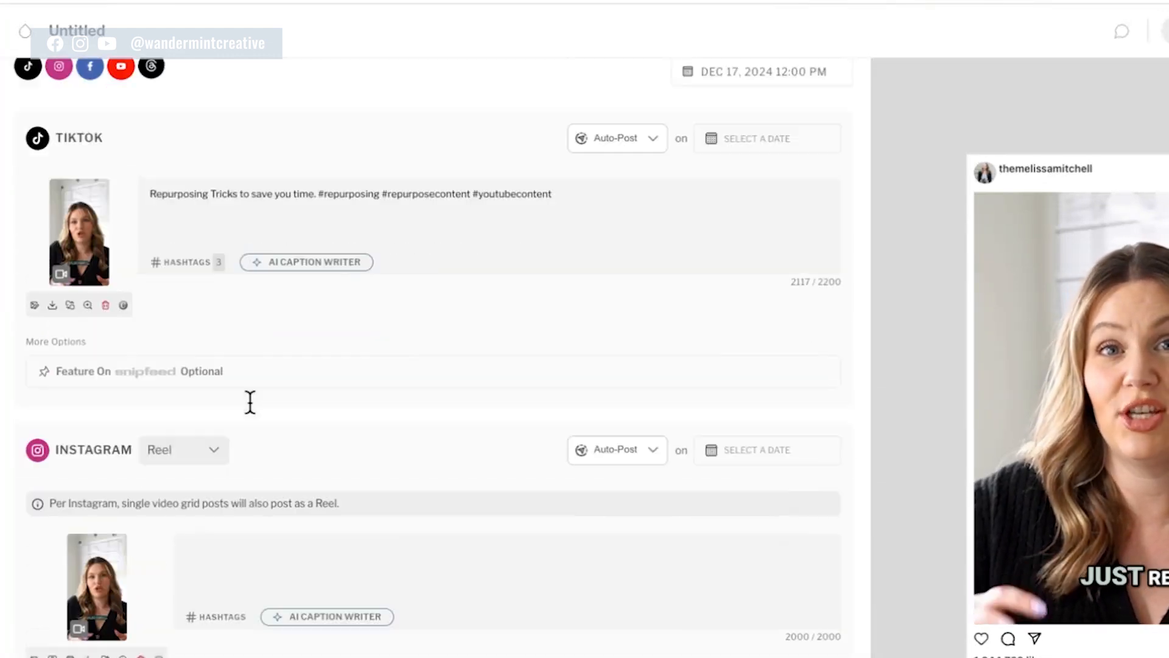
triple_click(298, 252)
key(ctrl+c)
scroll(295, 366, down, 5)
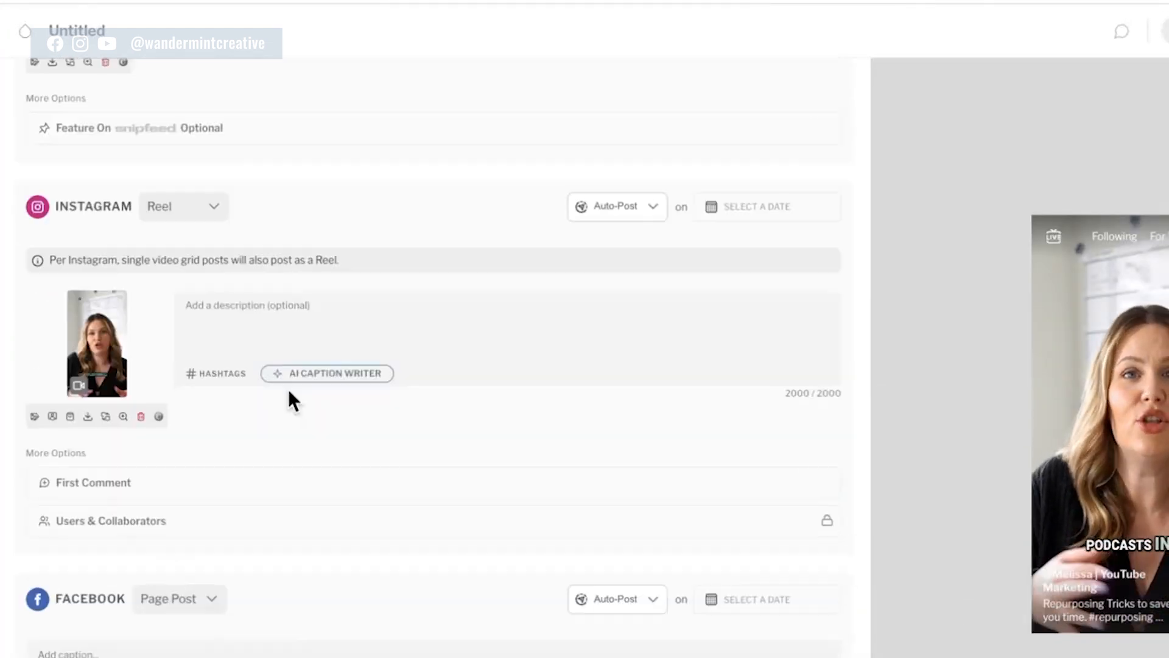
key(ctrl+v)
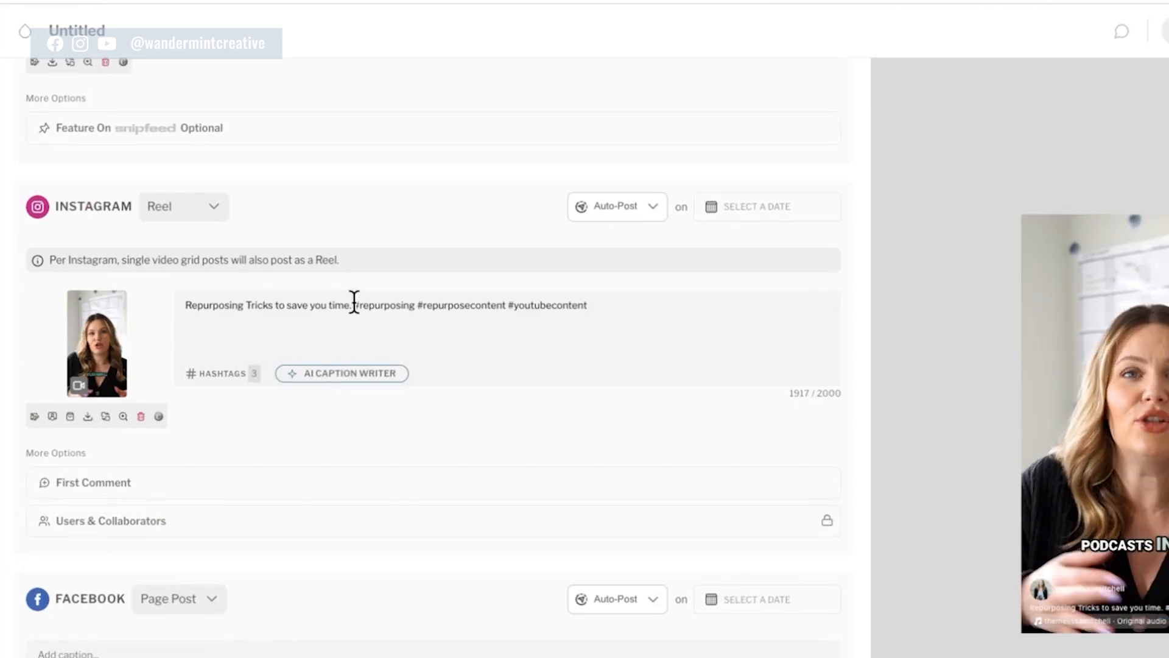
- Put the Instagram hashtags on a separate line and add "Comment Repurpose below to get my 16 tip guide for repurposing your videos." before them
key(Return)
key(Return)
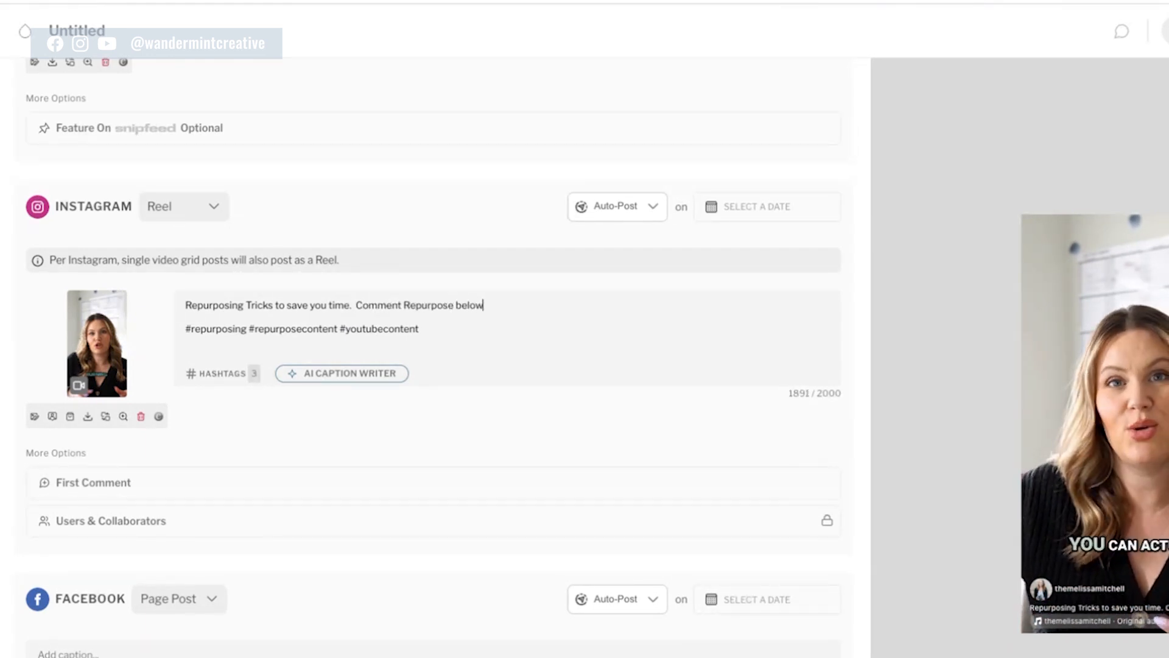
text(et my 16 t)
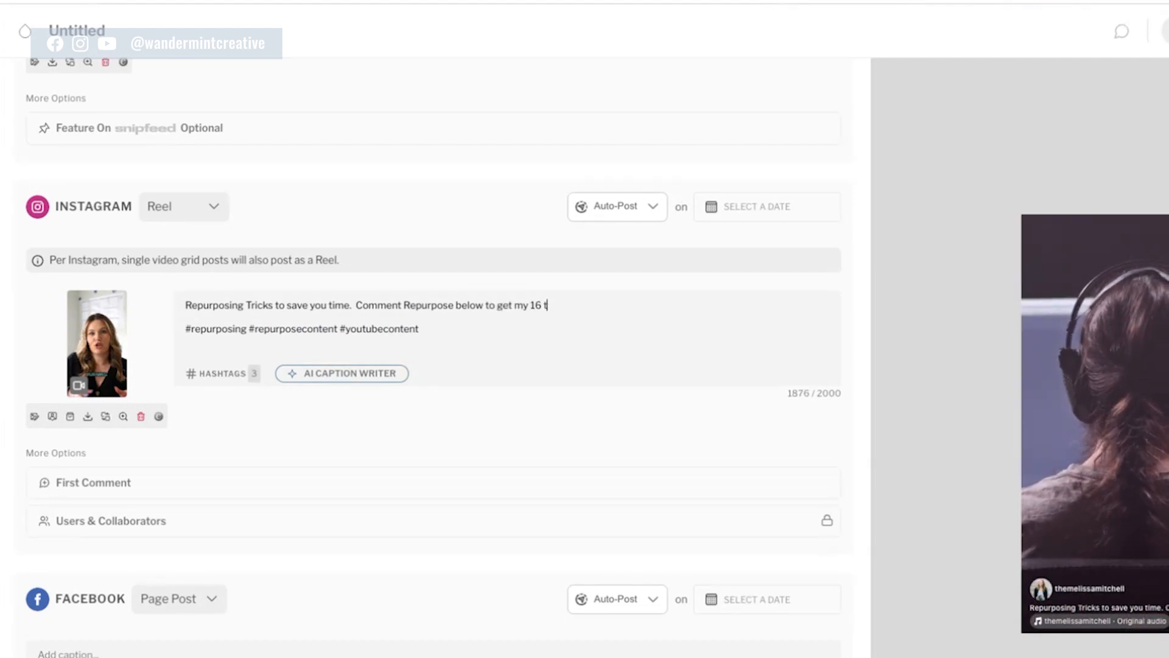
text(ip guide for repurposing your videos.)
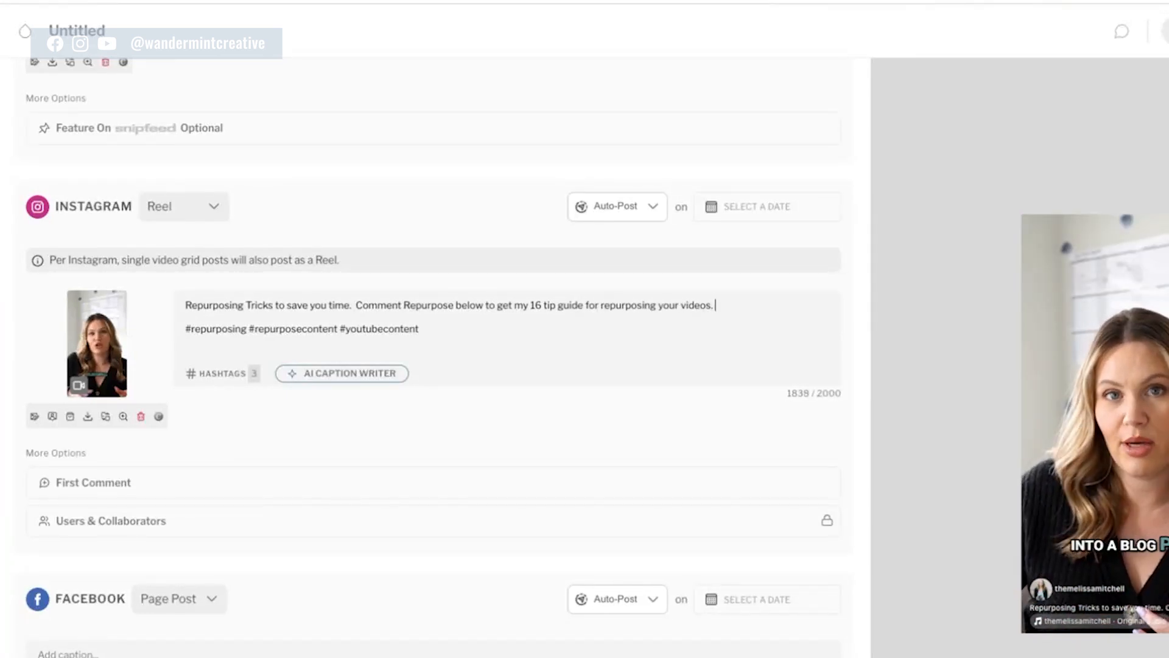
- Change the Facebook post type to Reel and transfer the uploaded video to it
scroll(465, 392, up, 5)
scroll(542, 478, down, 4)
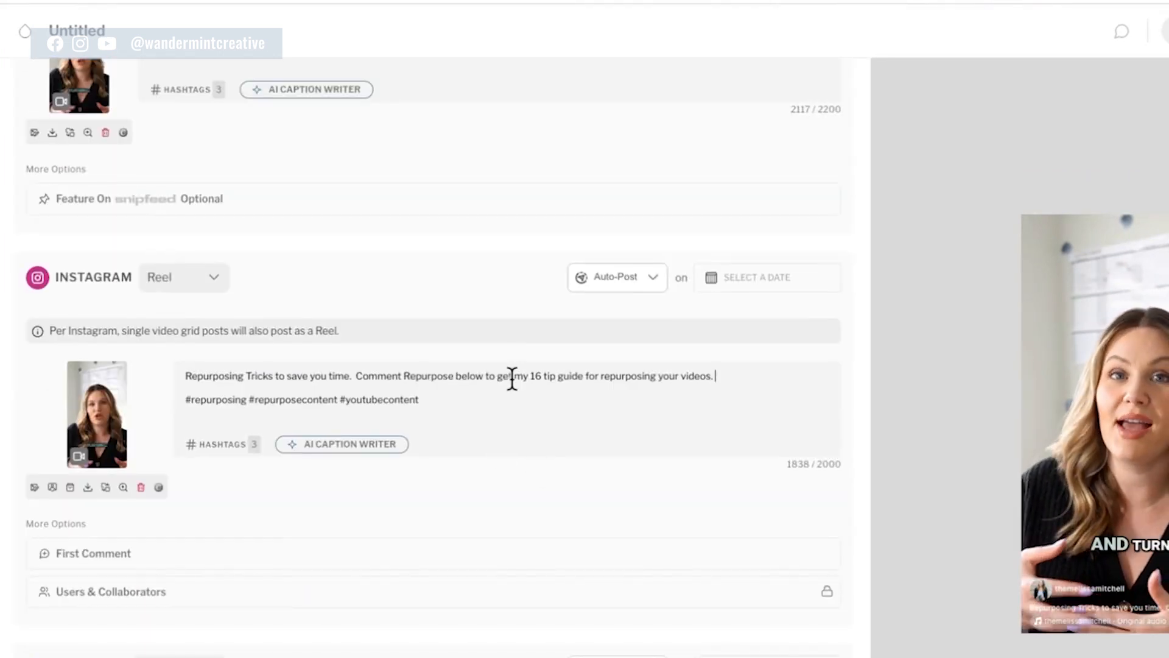
scroll(514, 381, down, 4)
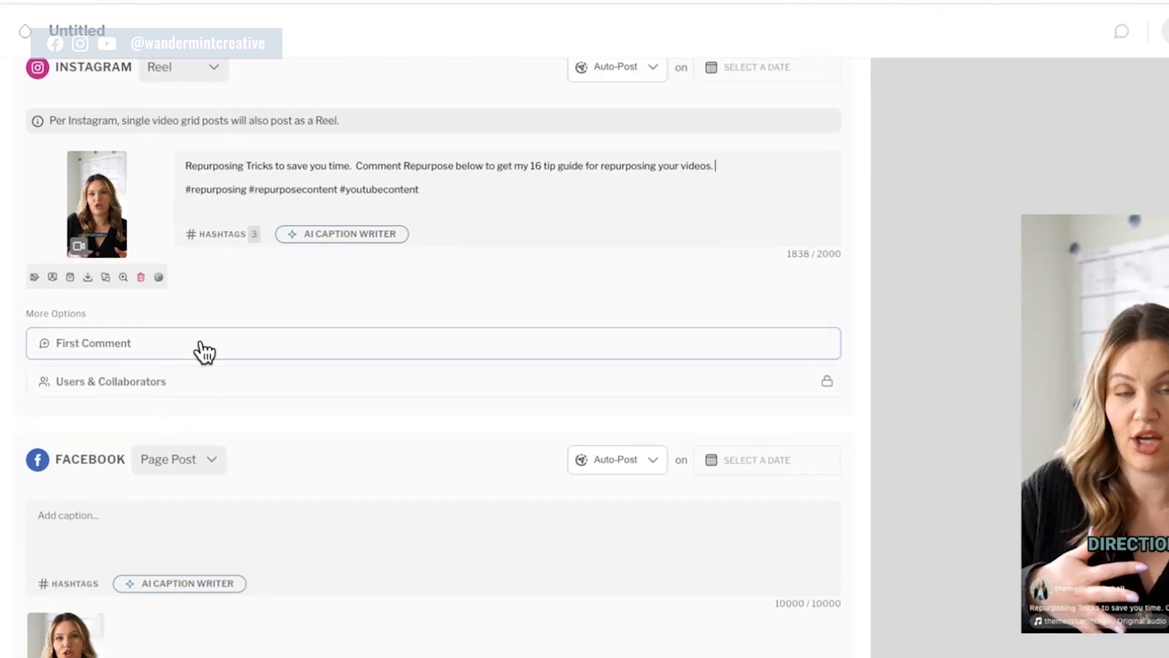
scroll(336, 287, down, 5)
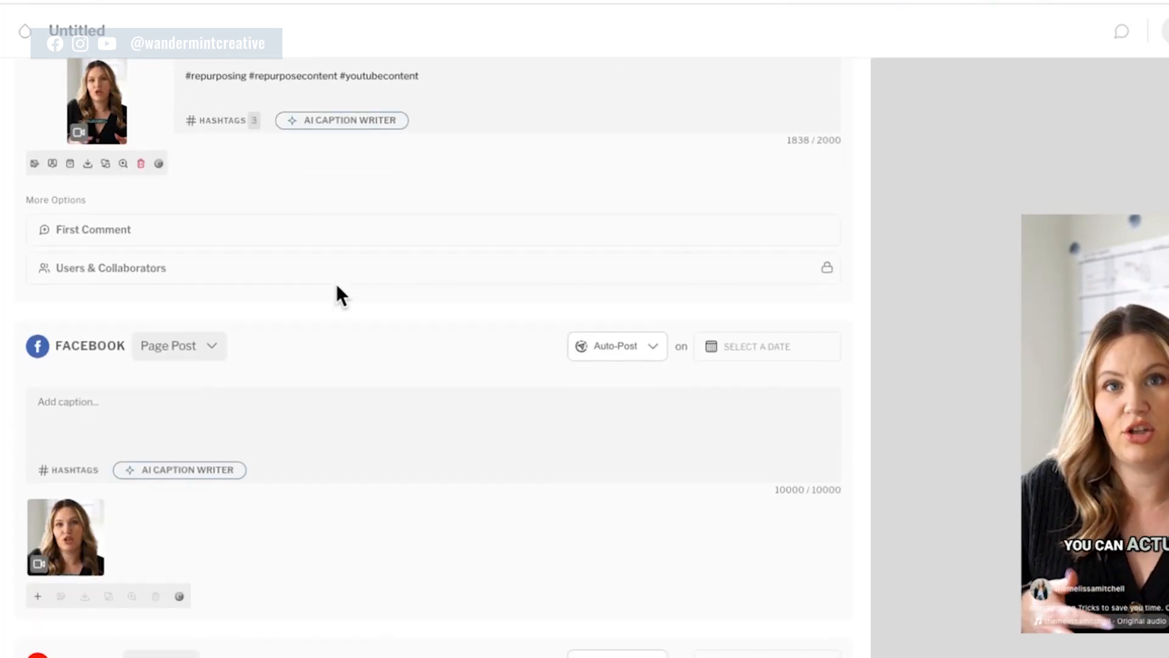
click(195, 146)
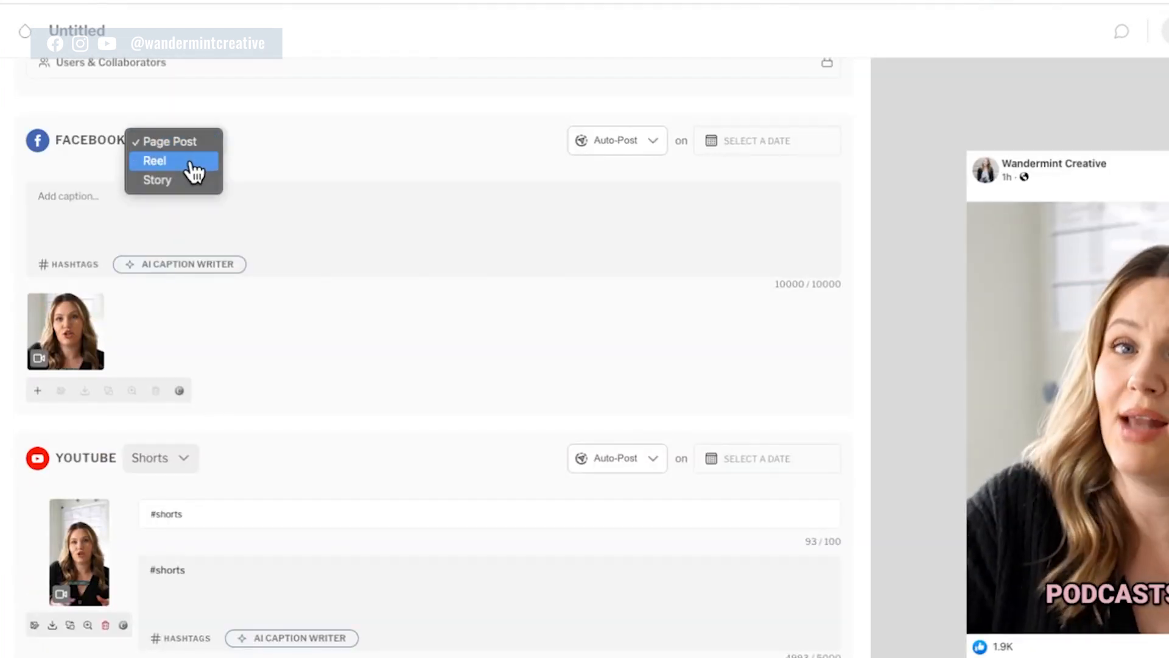
click(192, 163)
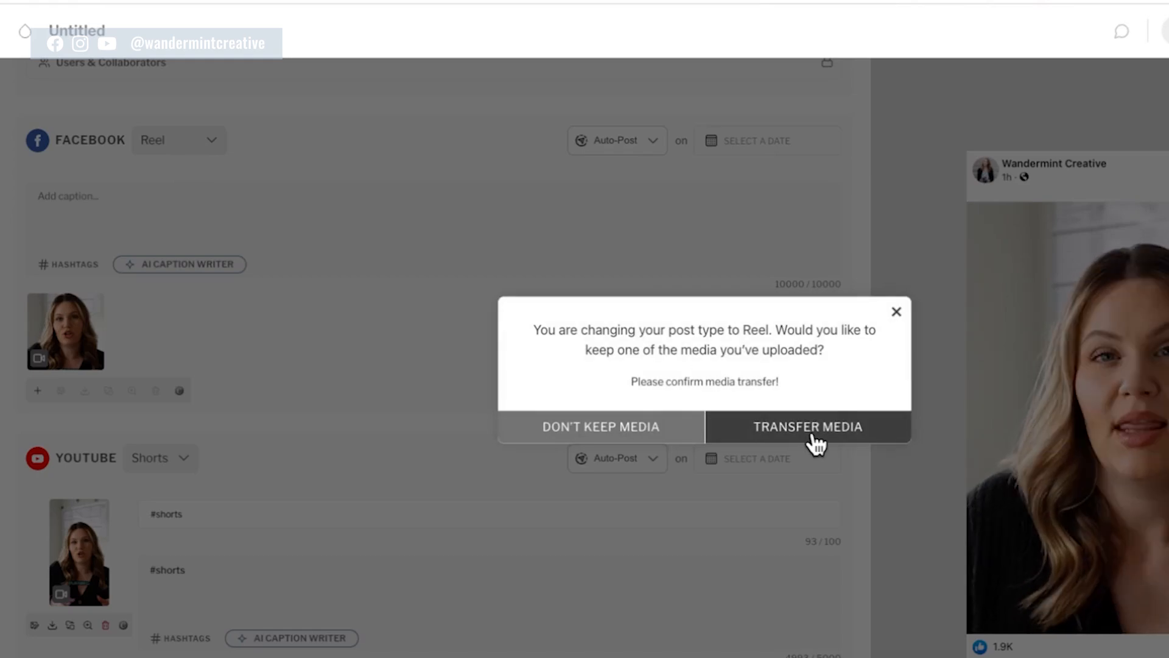
click(809, 427)
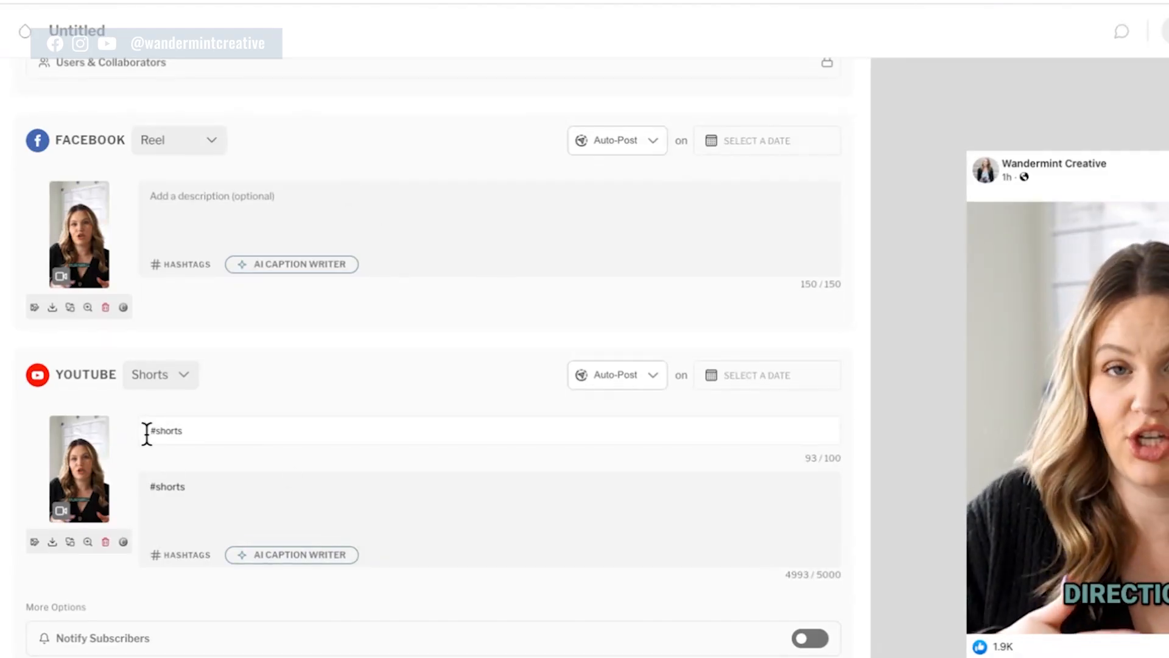
- Look over the YouTube Shorts section's extra options and its visibility choices without selecting one
scroll(146, 365, down, 1)
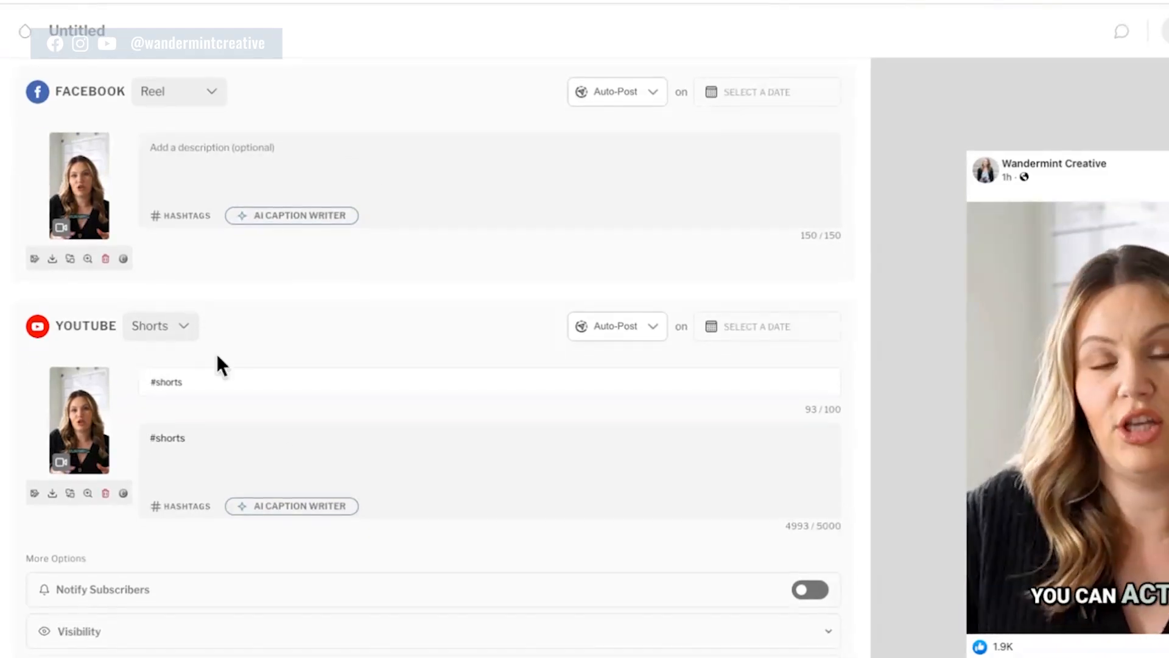
scroll(181, 347, down, 4)
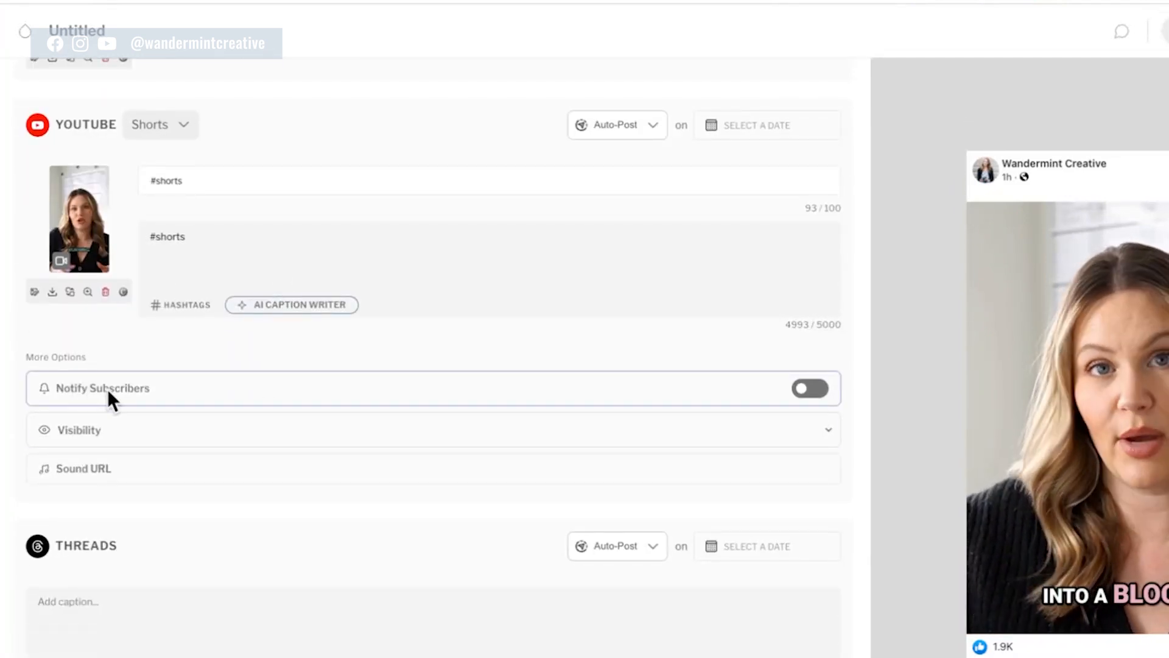
click(141, 422)
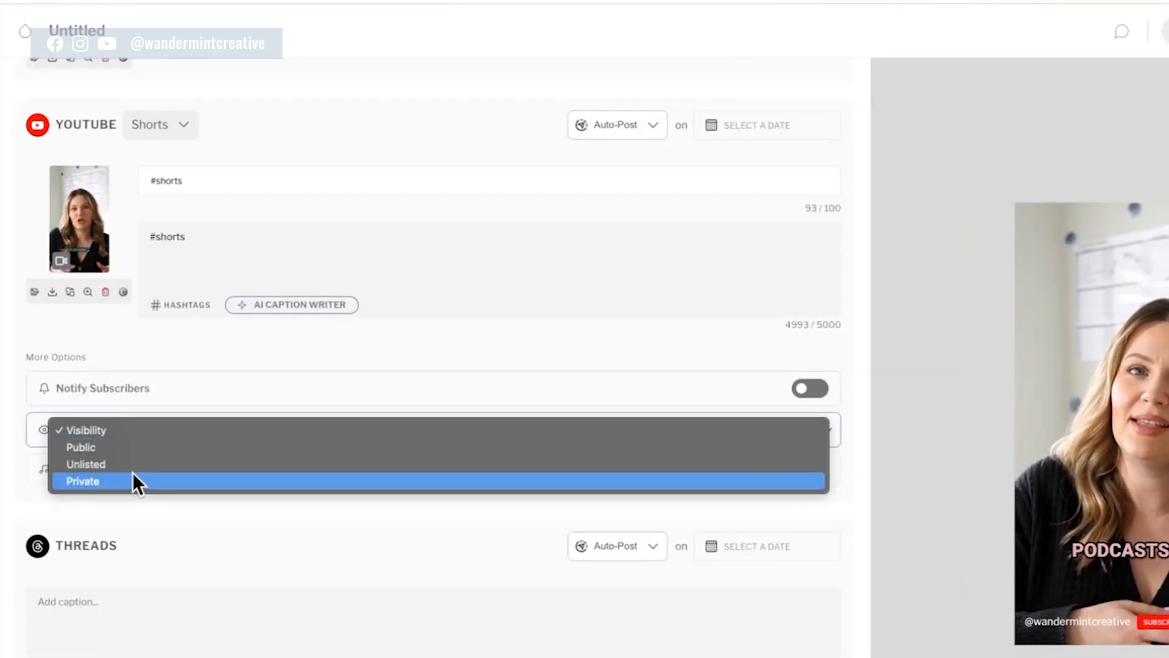
click(206, 354)
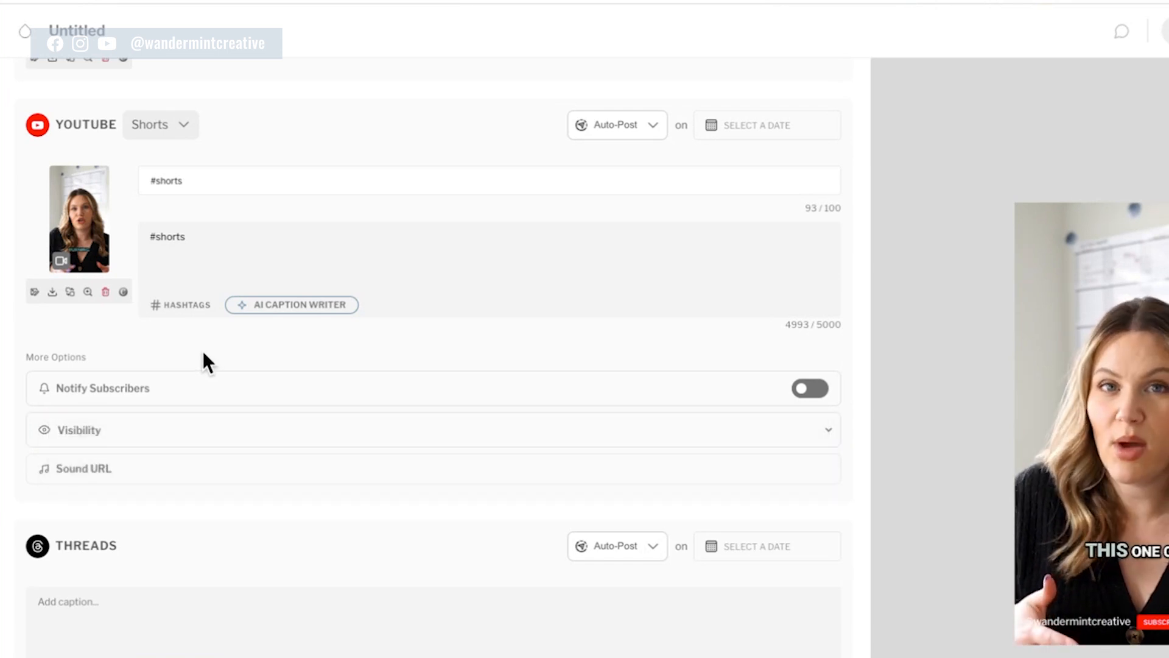
- Remove the video from the YouTube Shorts section
scroll(202, 414, down, 2)
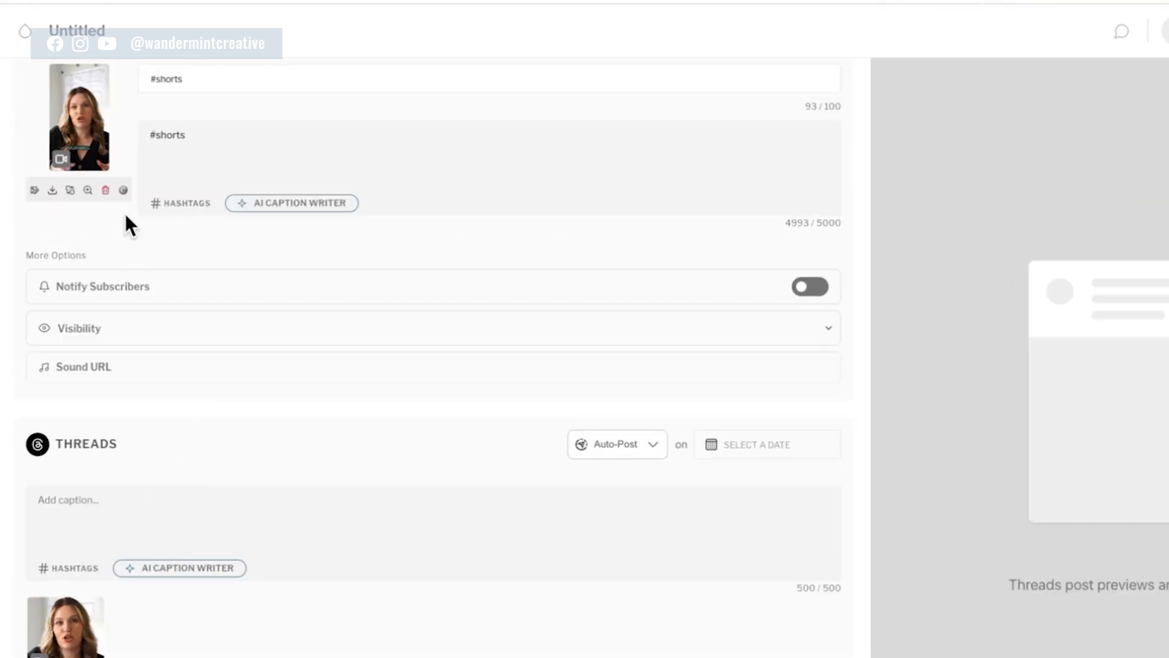
click(106, 191)
scroll(147, 218, up, 5)
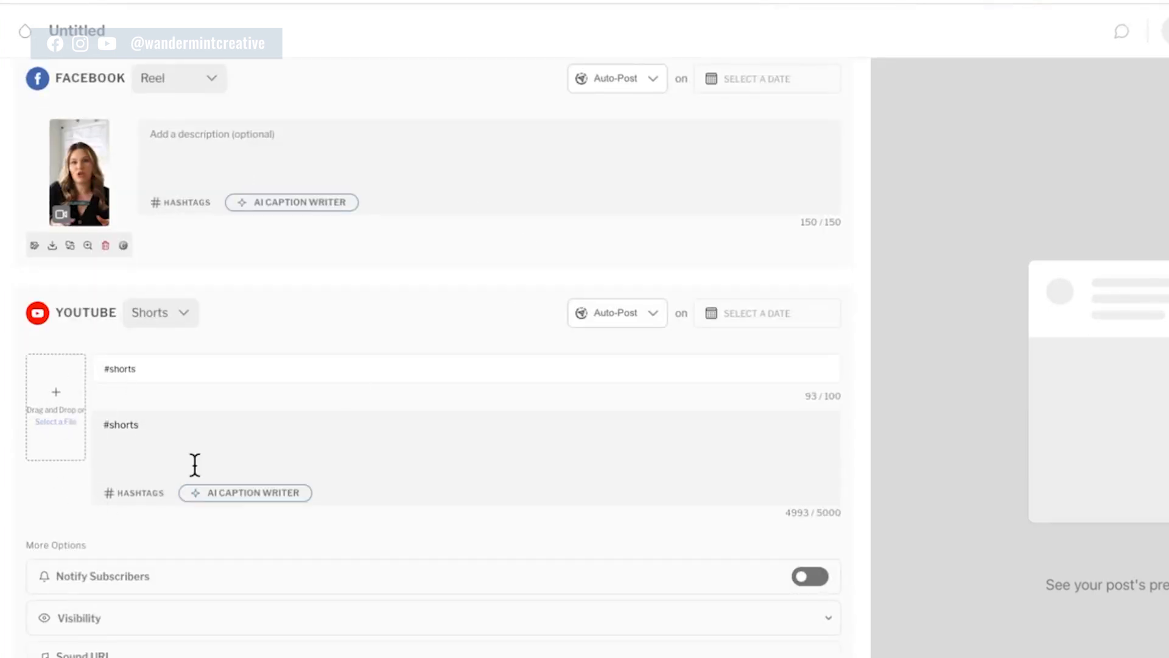
- Review the post previews for the TikTok, Instagram, Facebook, YouTube and Threads sections
scroll(195, 465, up, 10)
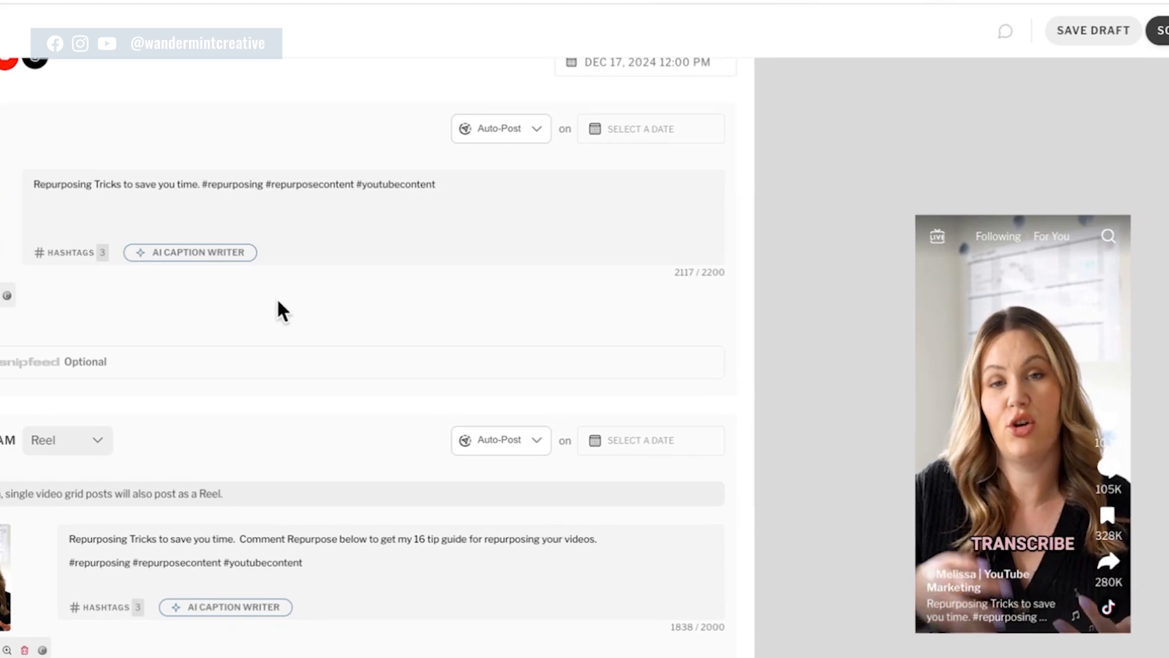
click(360, 435)
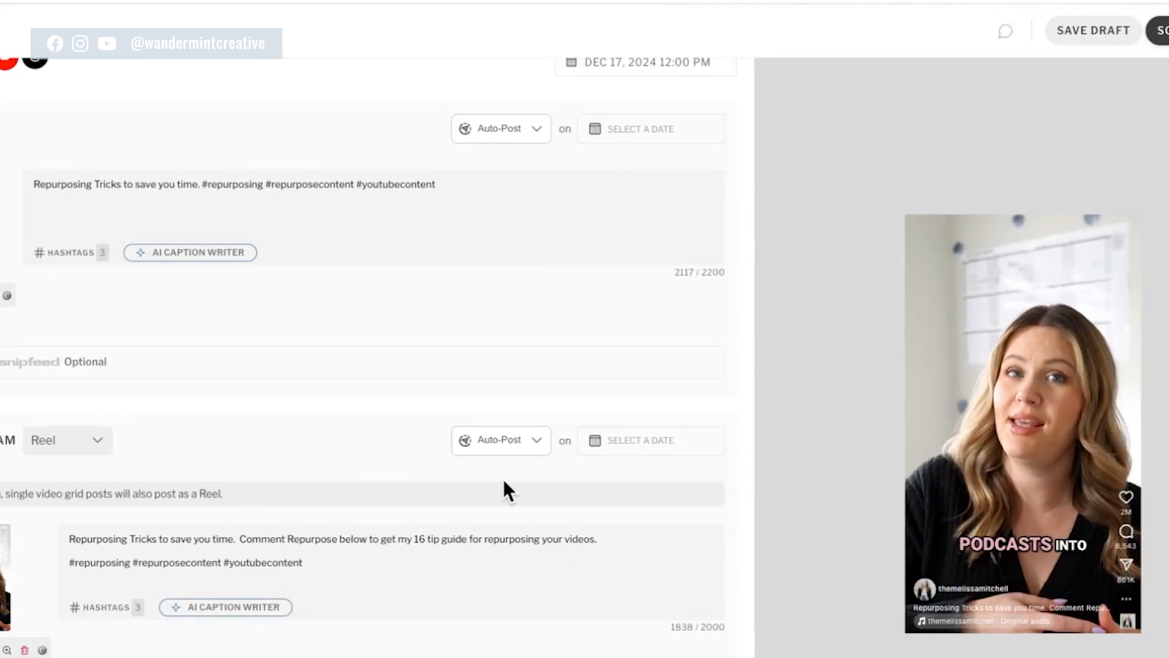
scroll(294, 417, down, 8)
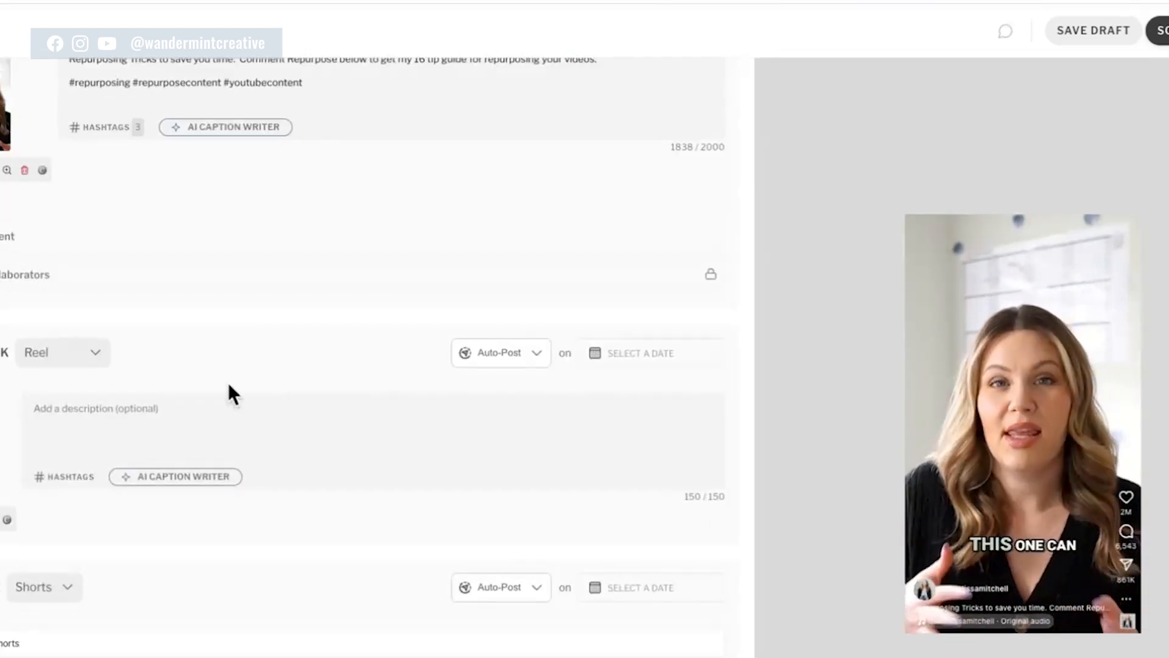
scroll(350, 457, down, 5)
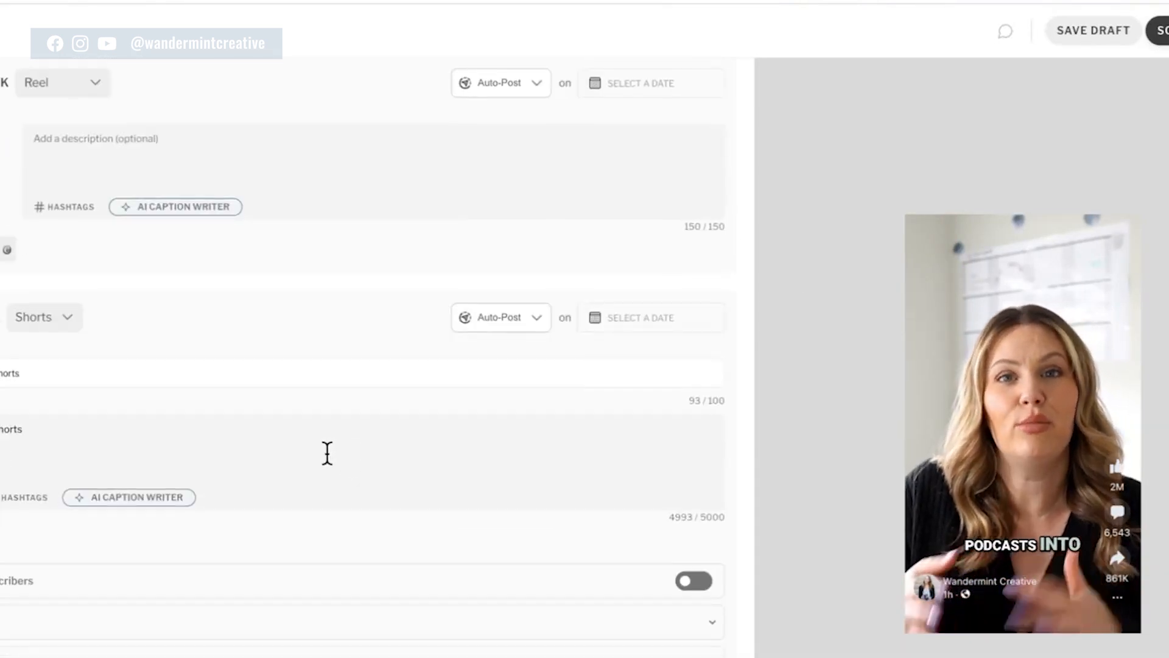
scroll(269, 405, down, 5)
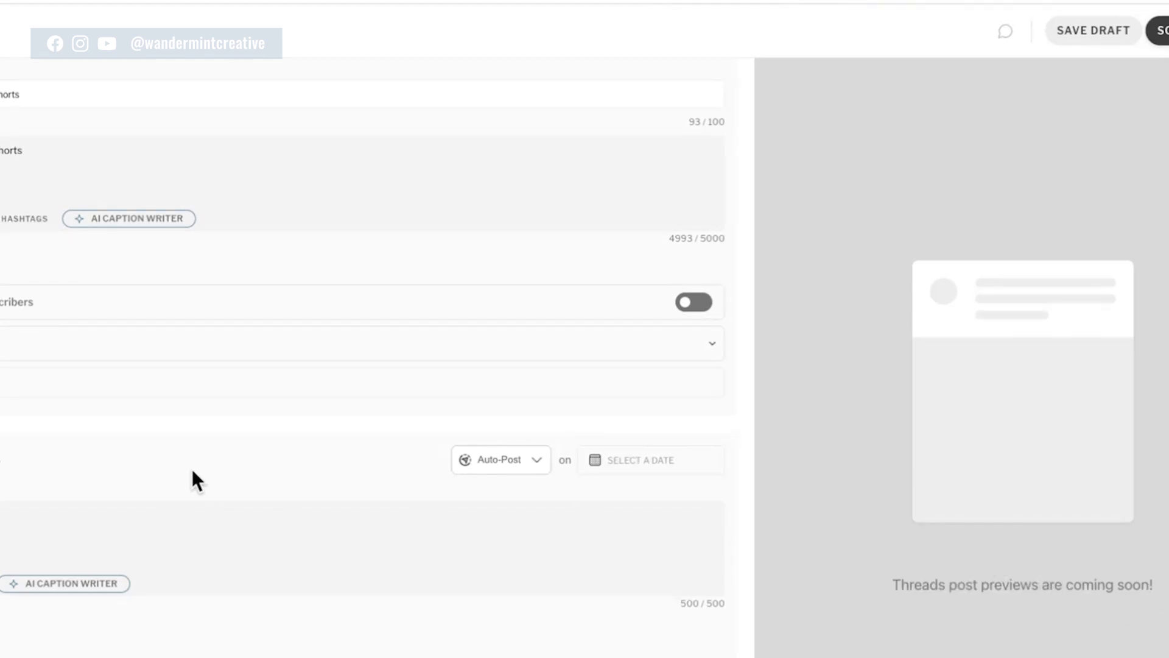
scroll(298, 438, up, 9)
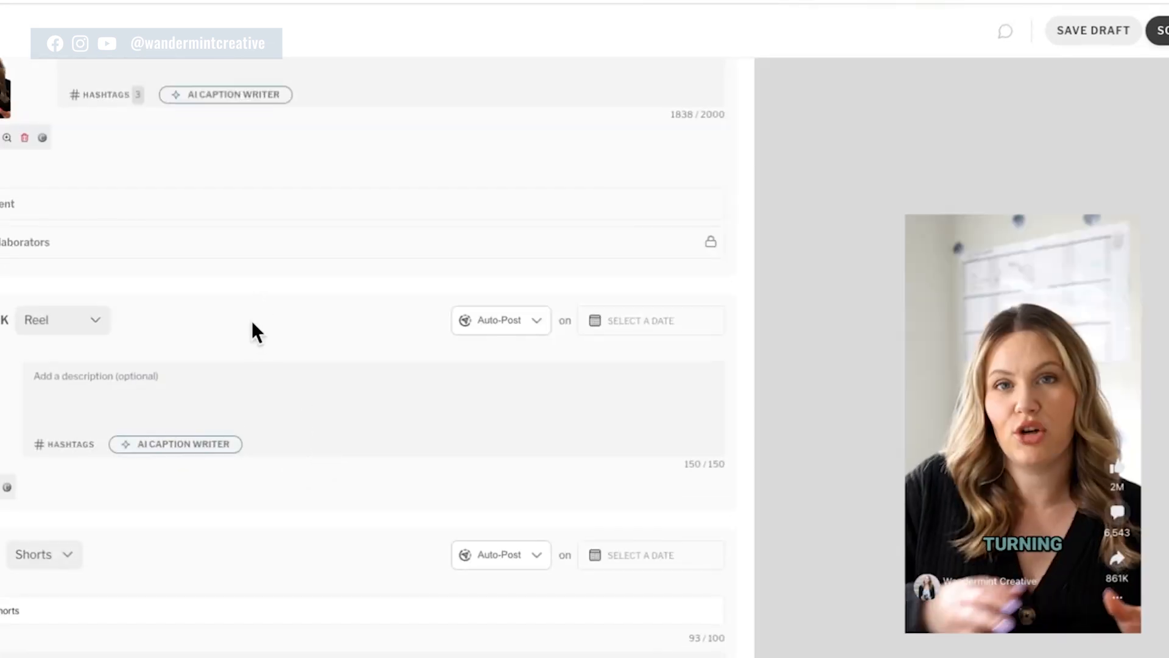
scroll(630, 557, up, 10)
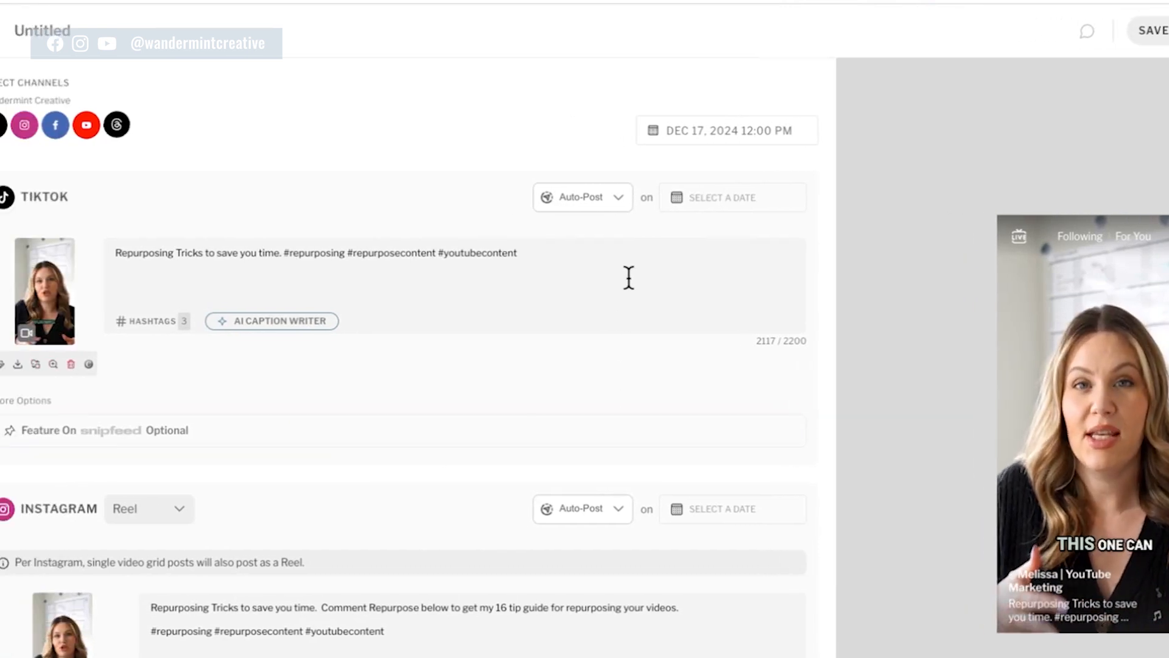
- Check TikTok's posting-method choices, keep Auto-Post, and set a custom TikTok posting date of Dec 18, 2024
click(624, 201)
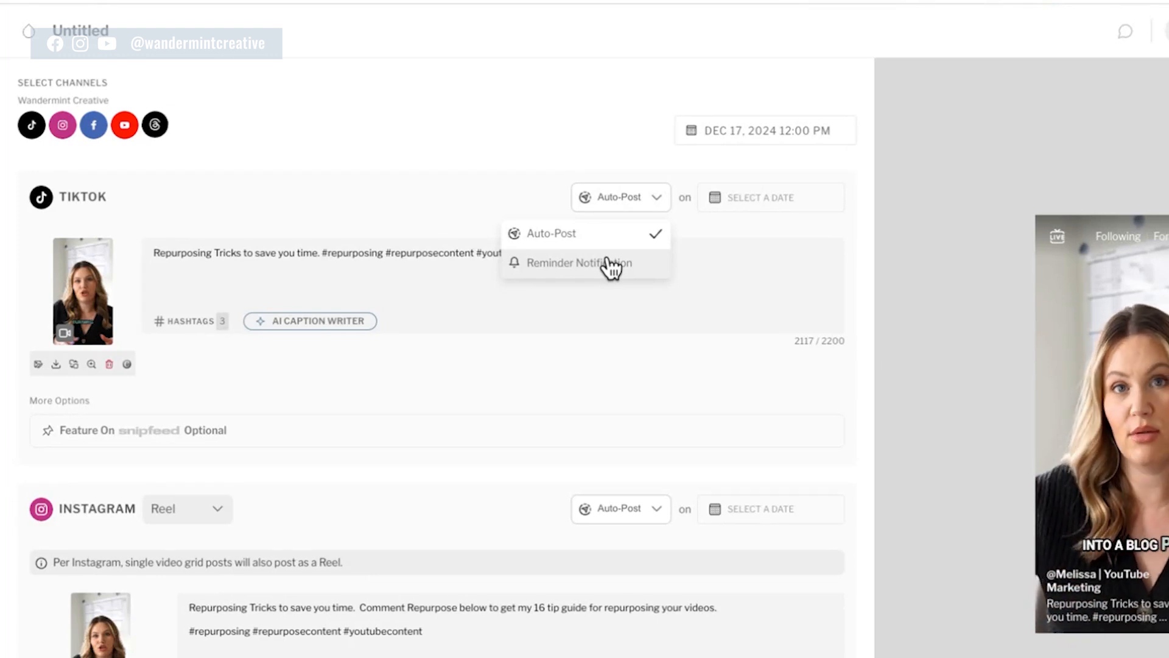
click(656, 200)
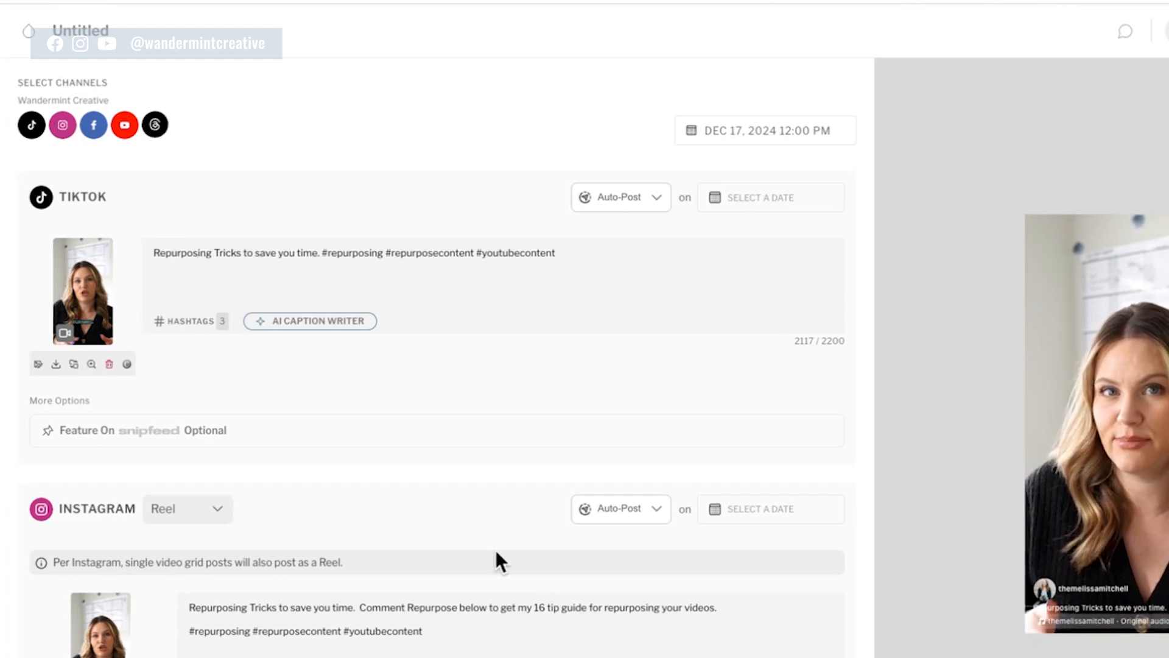
click(744, 198)
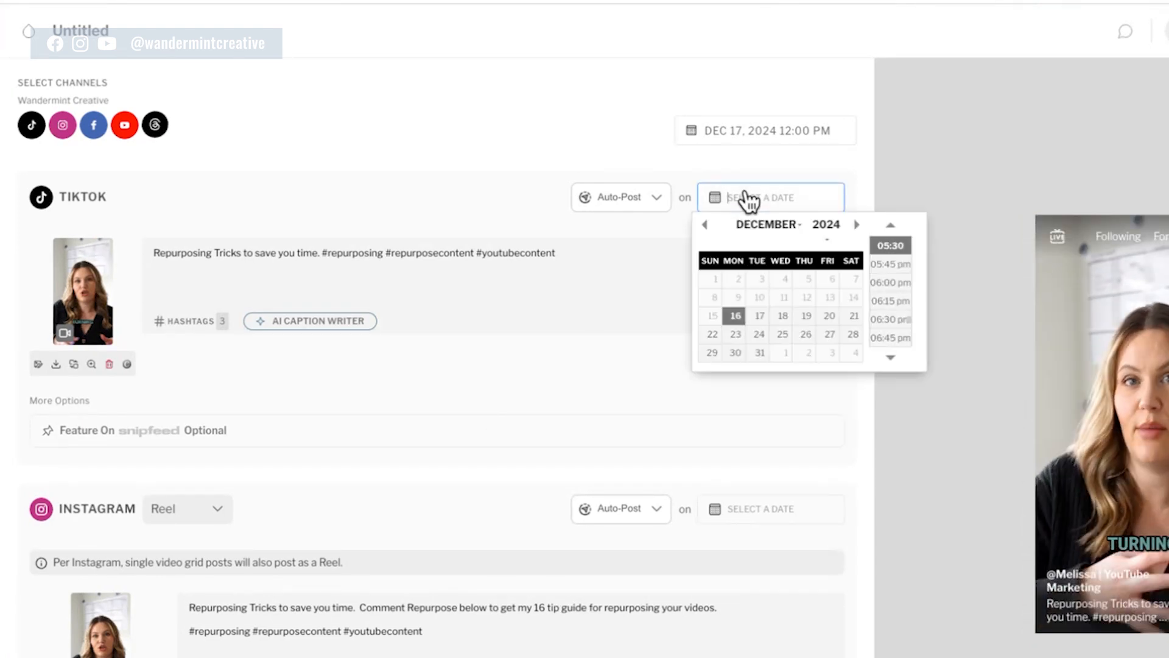
click(783, 316)
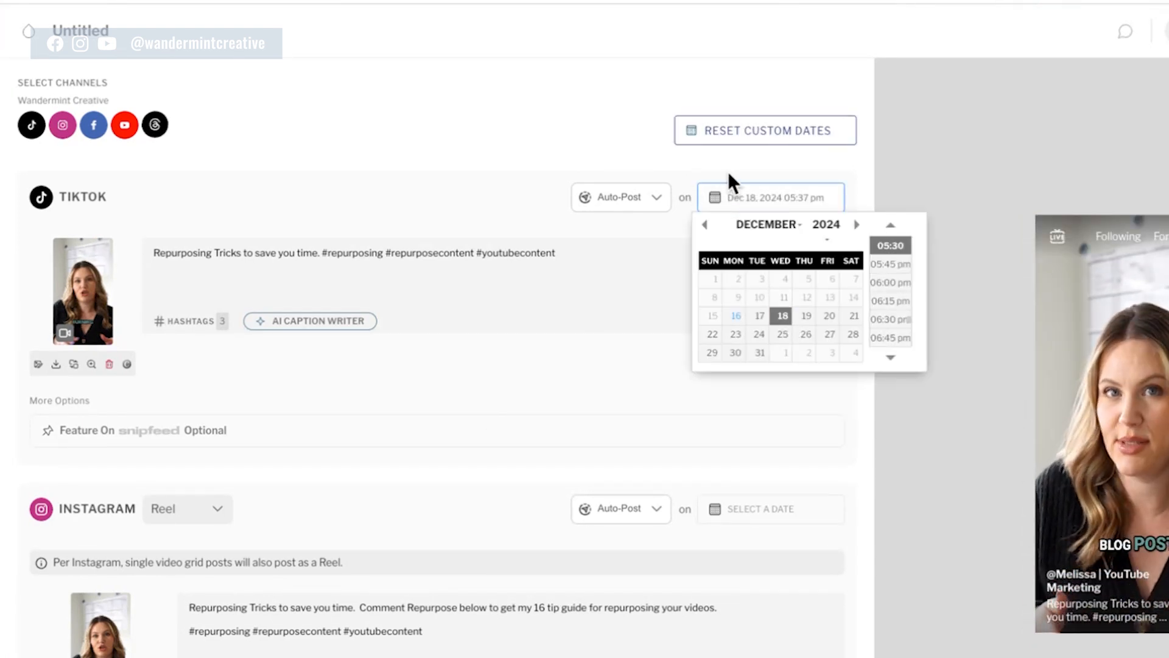
click(632, 388)
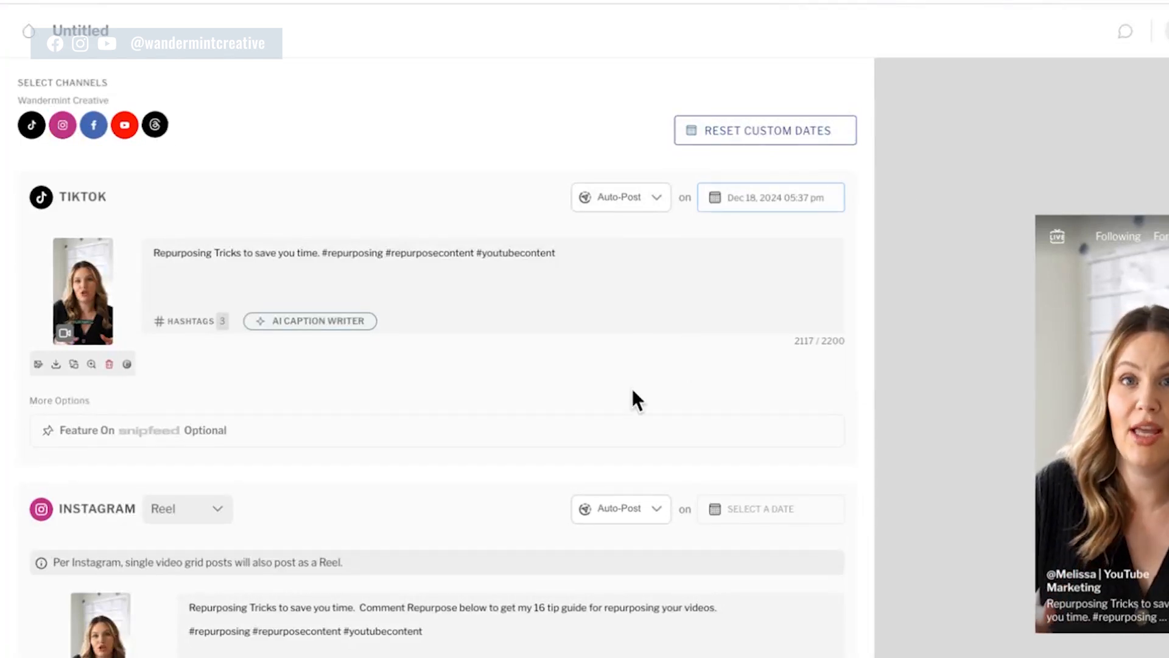
- Set custom posting dates of Dec 21, 2024 for the Instagram Reel and Dec 31, 2024 for the Facebook Reel
click(763, 516)
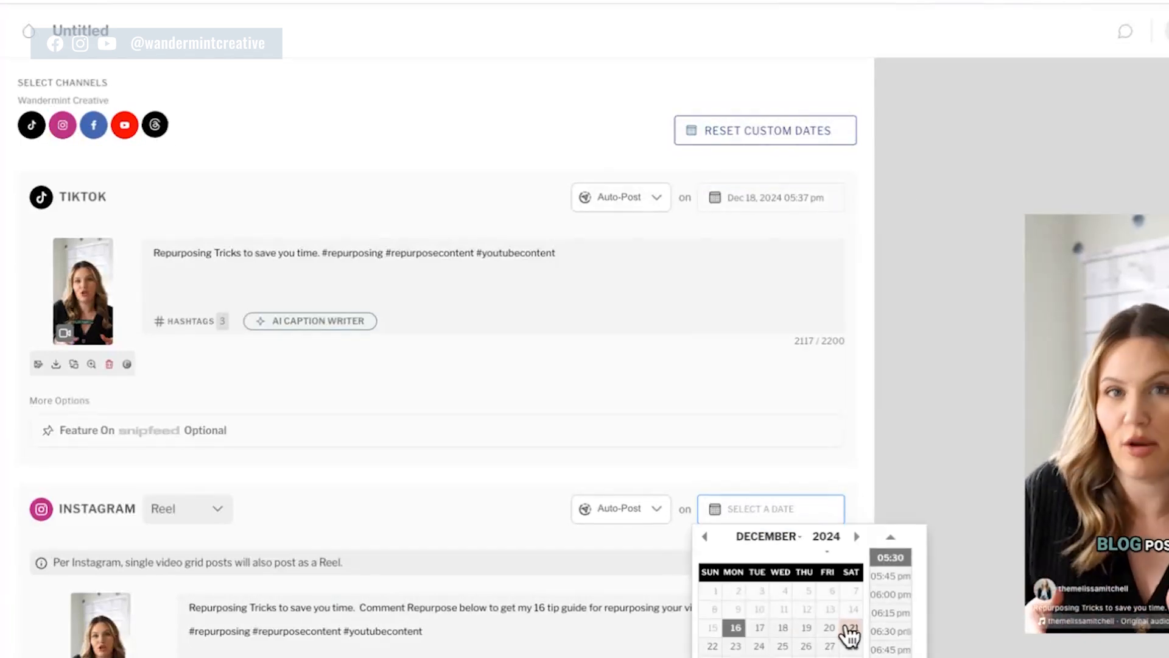
click(746, 401)
scroll(755, 407, down, 7)
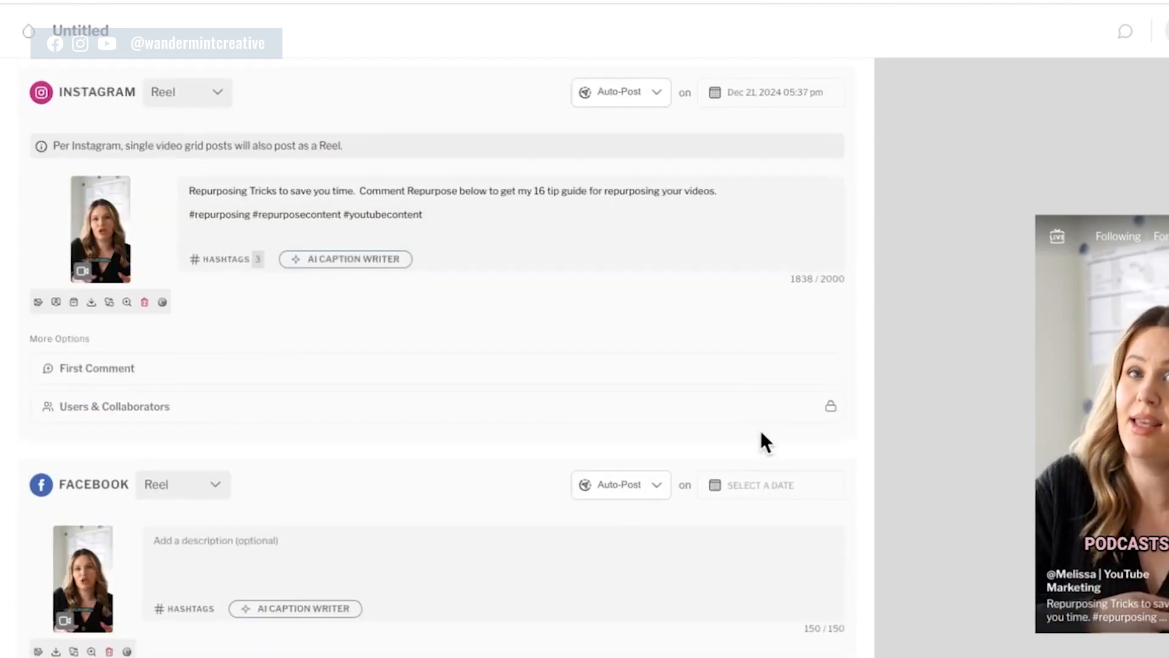
click(740, 503)
click(760, 640)
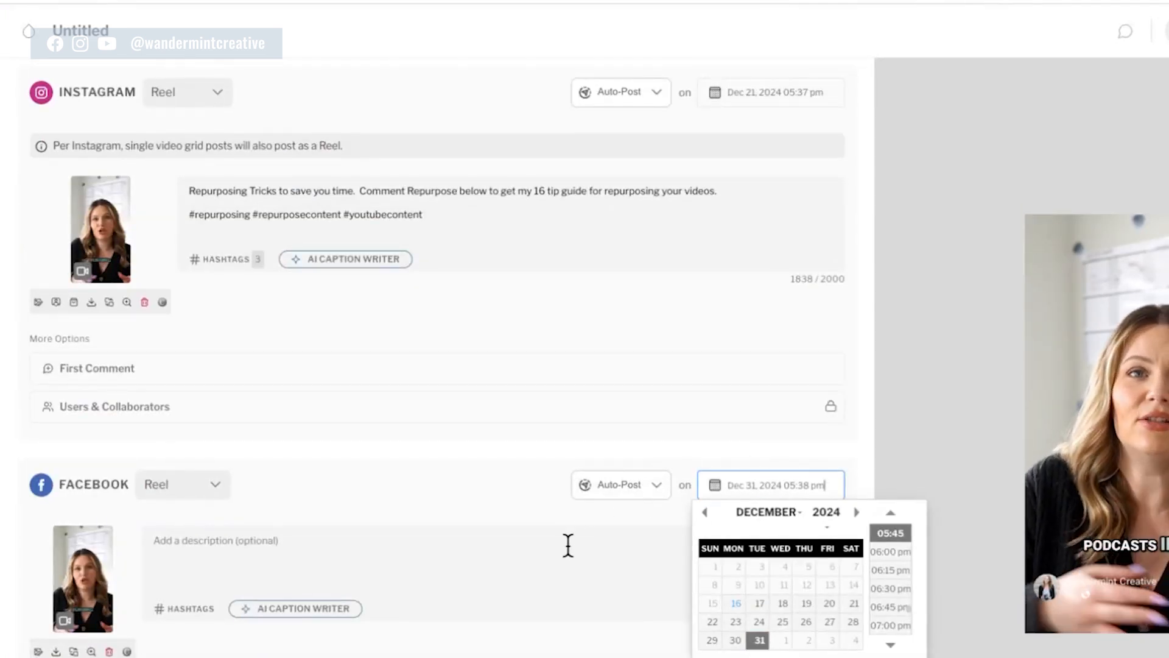
click(529, 500)
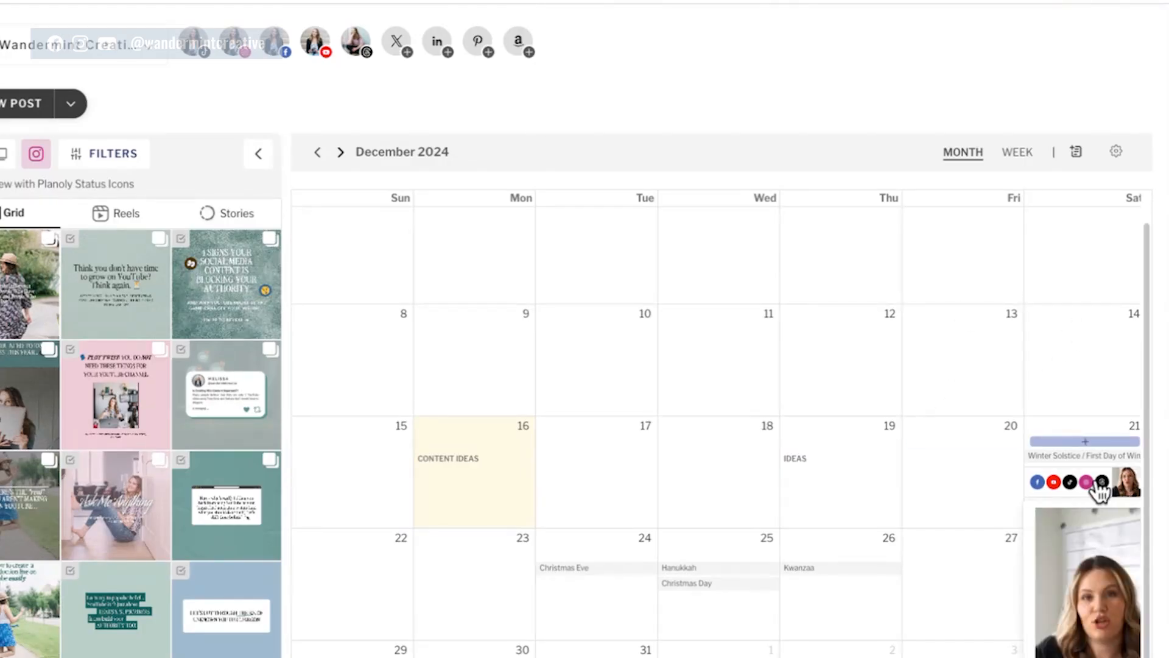
- Open the multi-channel post on December 21 in the calendar and review its channel sections and their scheduled dates
click(1094, 483)
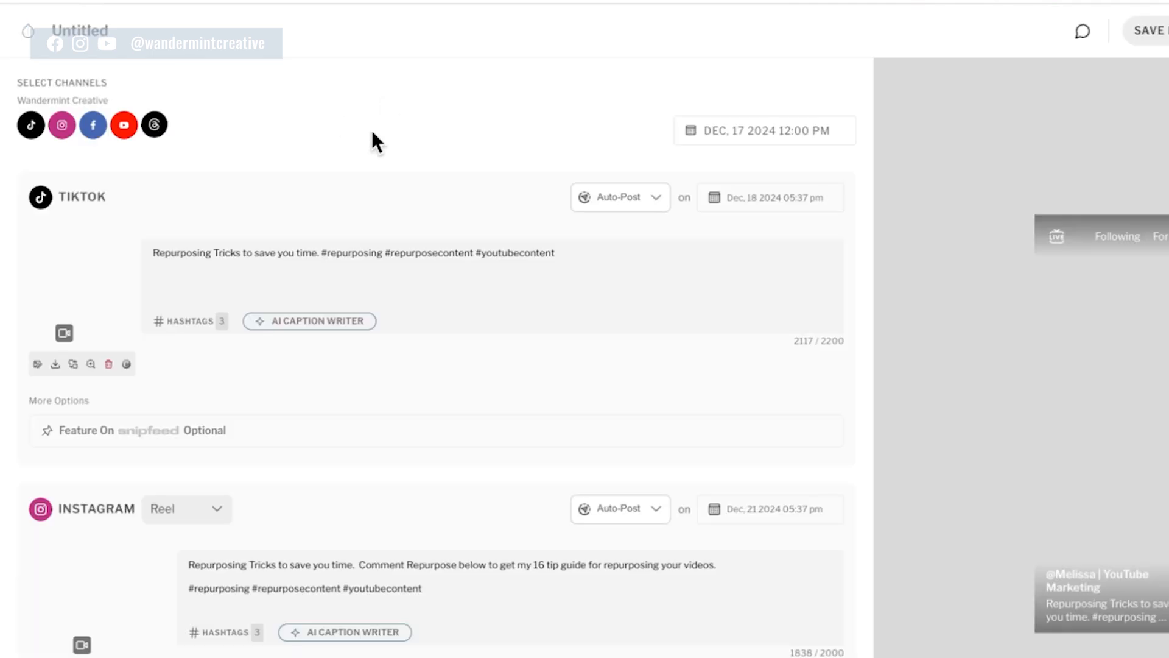
scroll(742, 365, down, 10)
scroll(731, 360, down, 7)
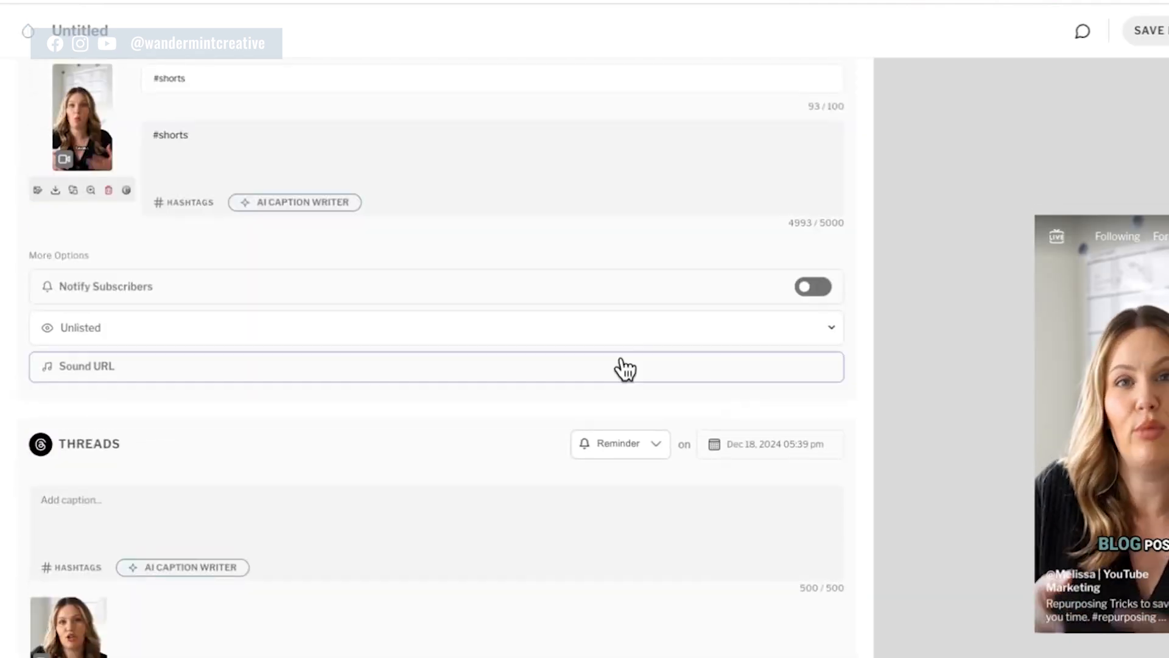
scroll(367, 590, up, 15)
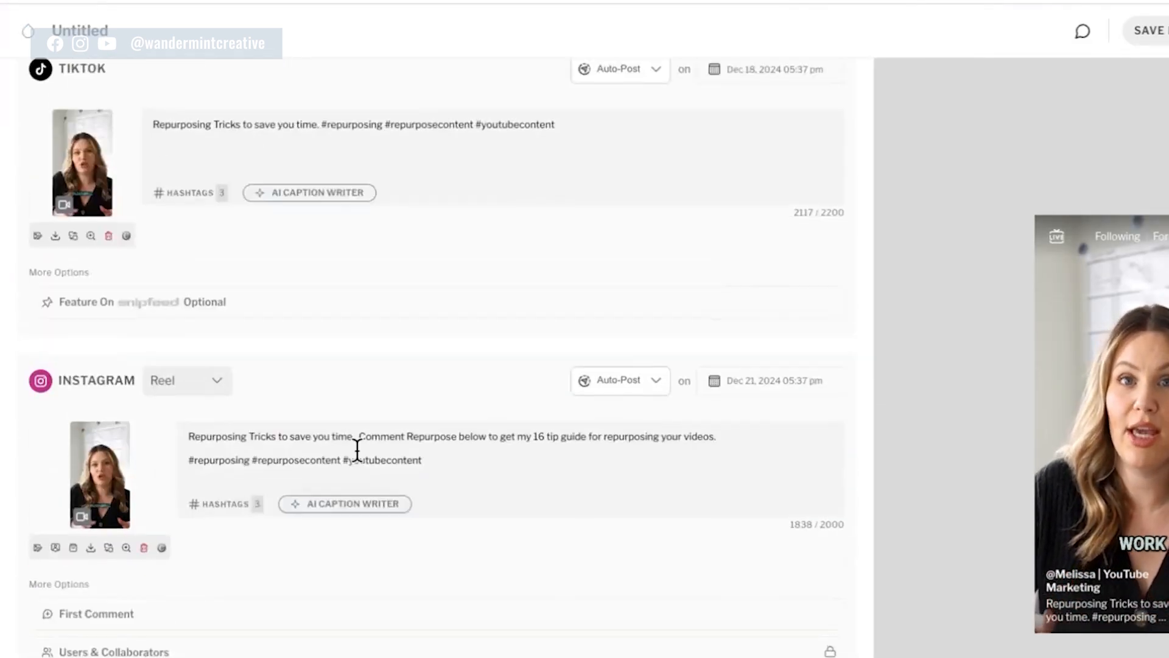